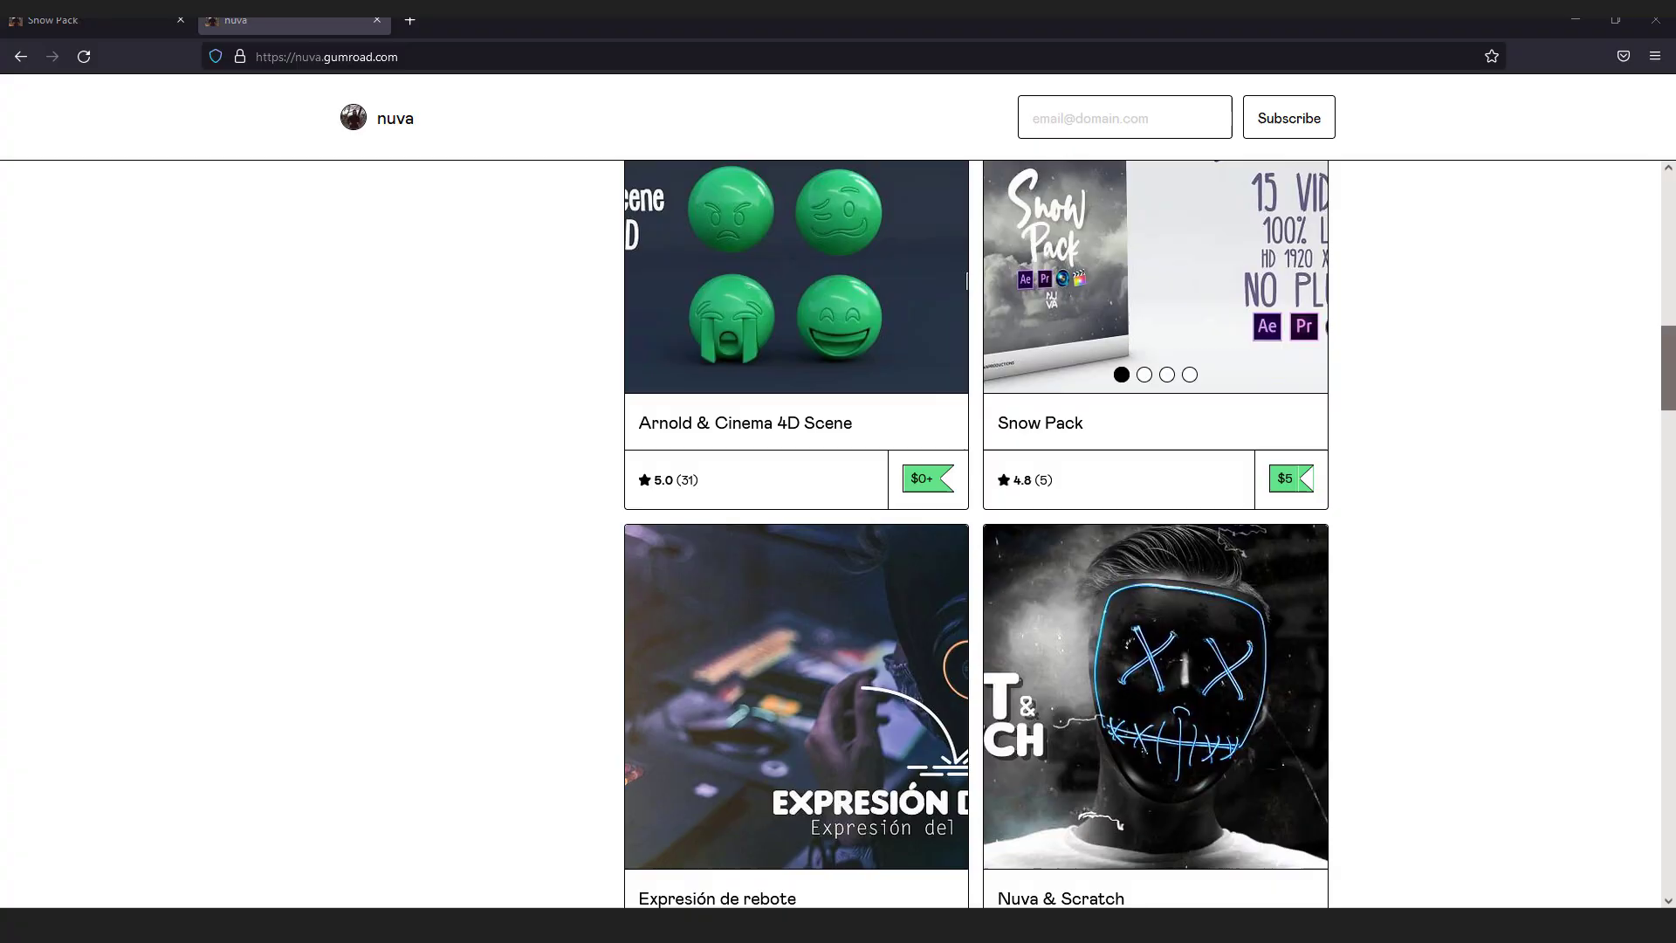
- Browse the Gumroad store's product grid, including Color Perfecto Lut
scroll(1340, 535, "up", 4)
scroll(1358, 550, "up", 3)
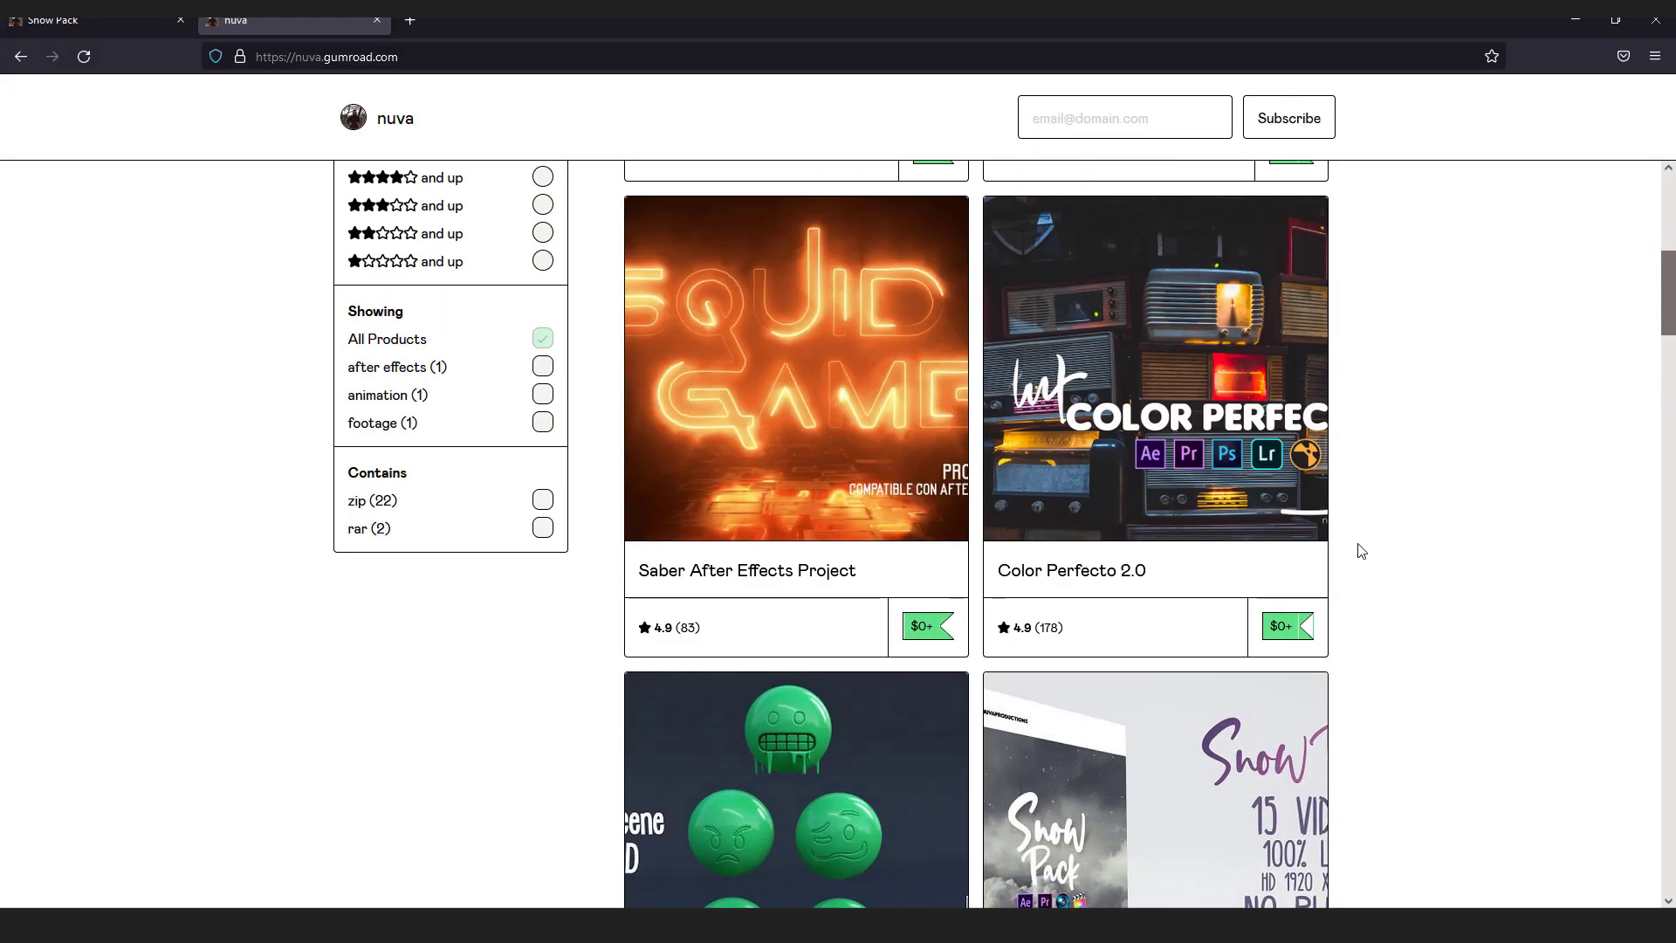
scroll(1377, 574, "up", 4)
scroll(1378, 574, "up", 3)
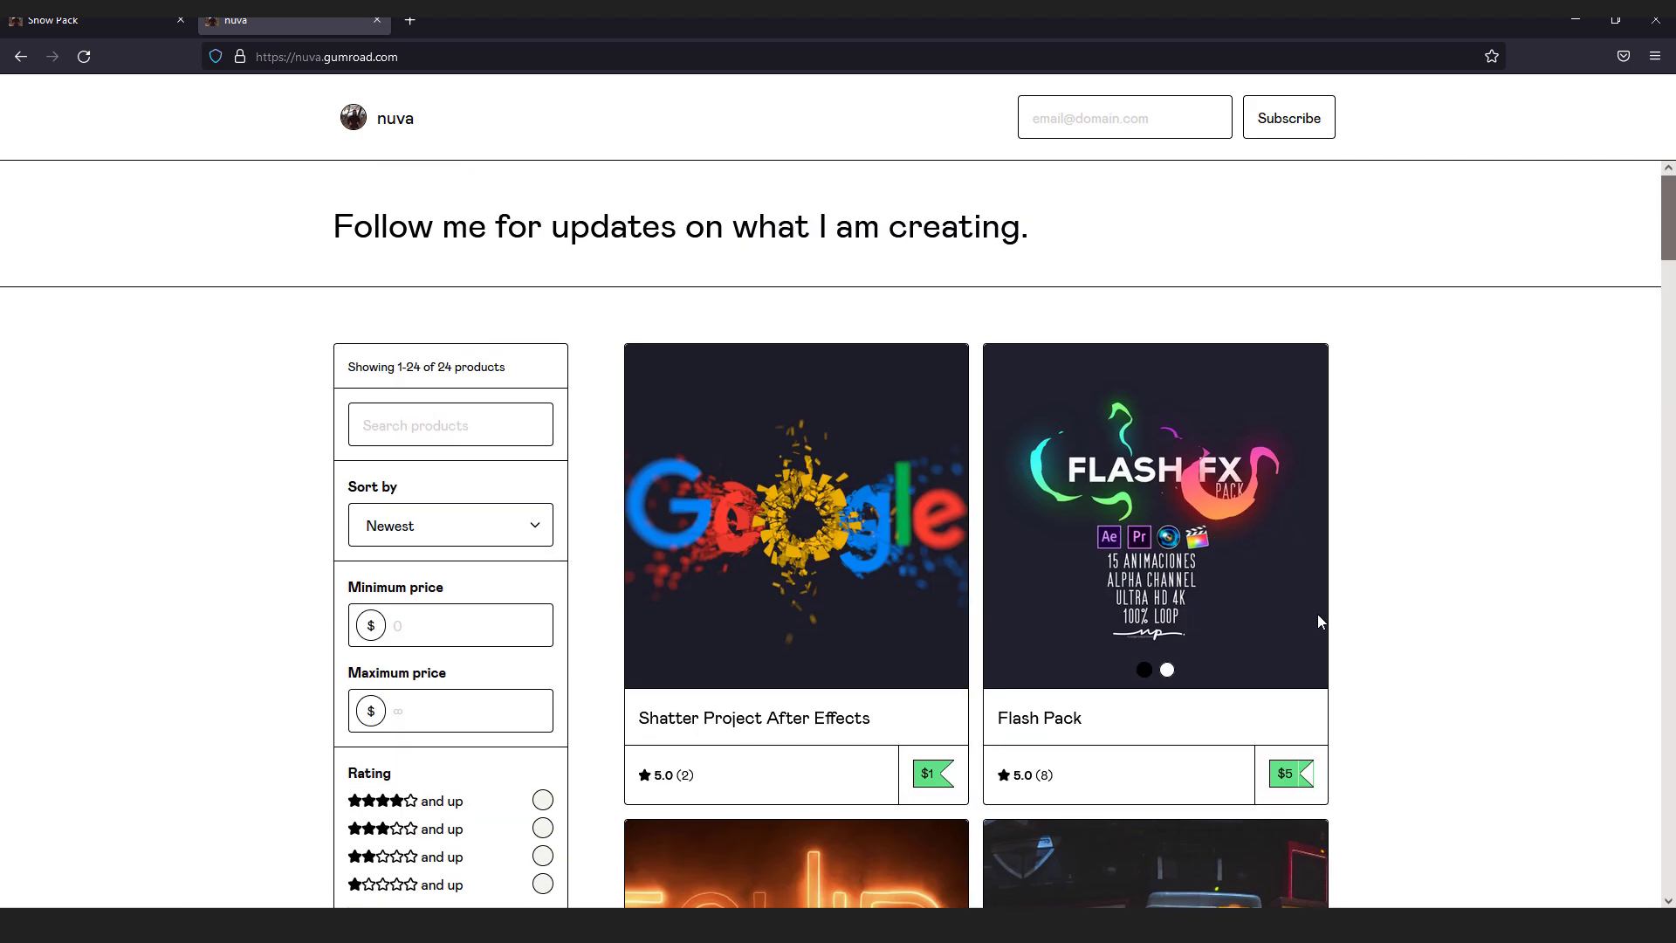
scroll(1414, 590, "down", 2)
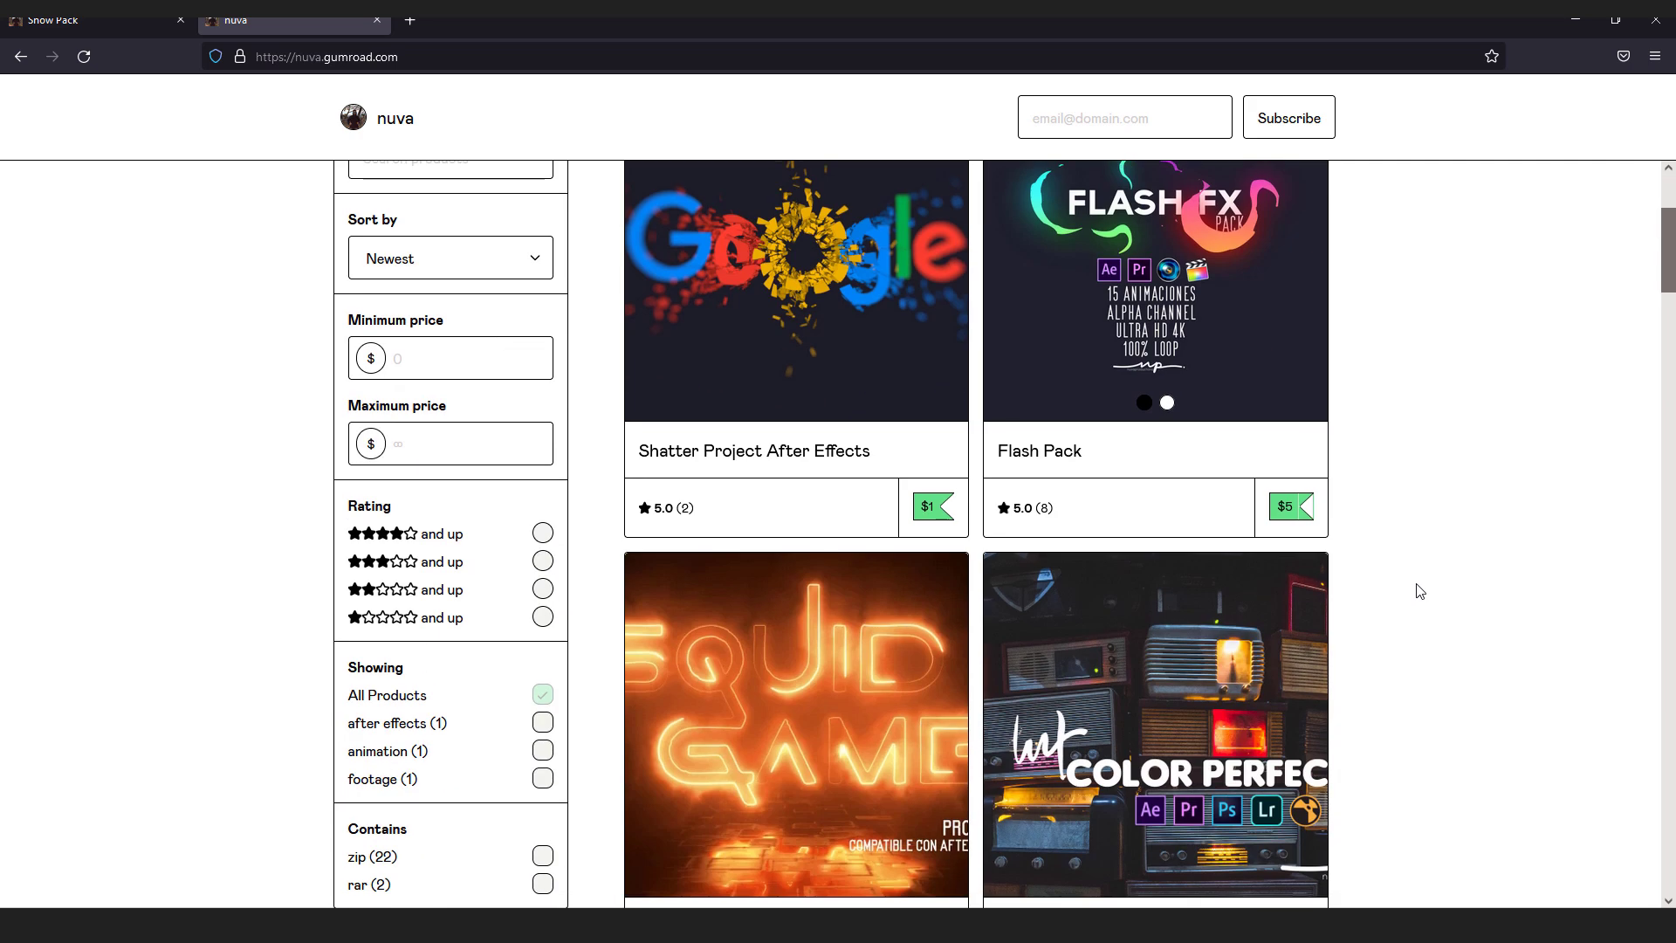
scroll(1414, 598, "down", 4)
scroll(1405, 609, "down", 2)
scroll(1400, 622, "down", 4)
scroll(1399, 624, "down", 3)
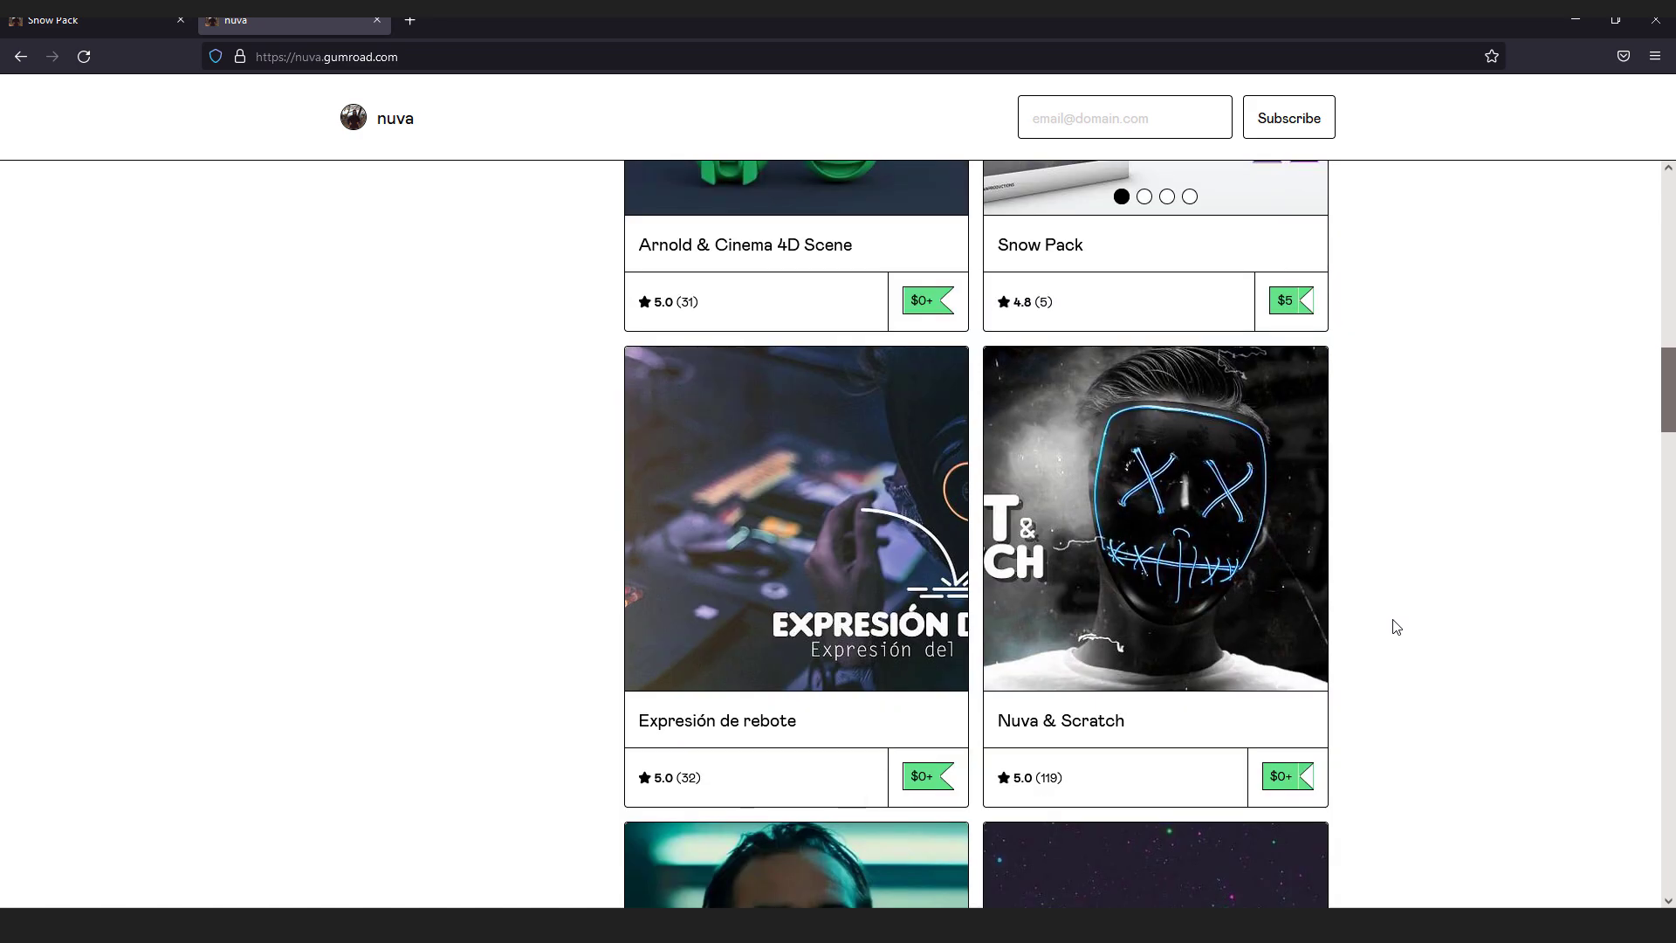
scroll(1395, 629, "down", 3)
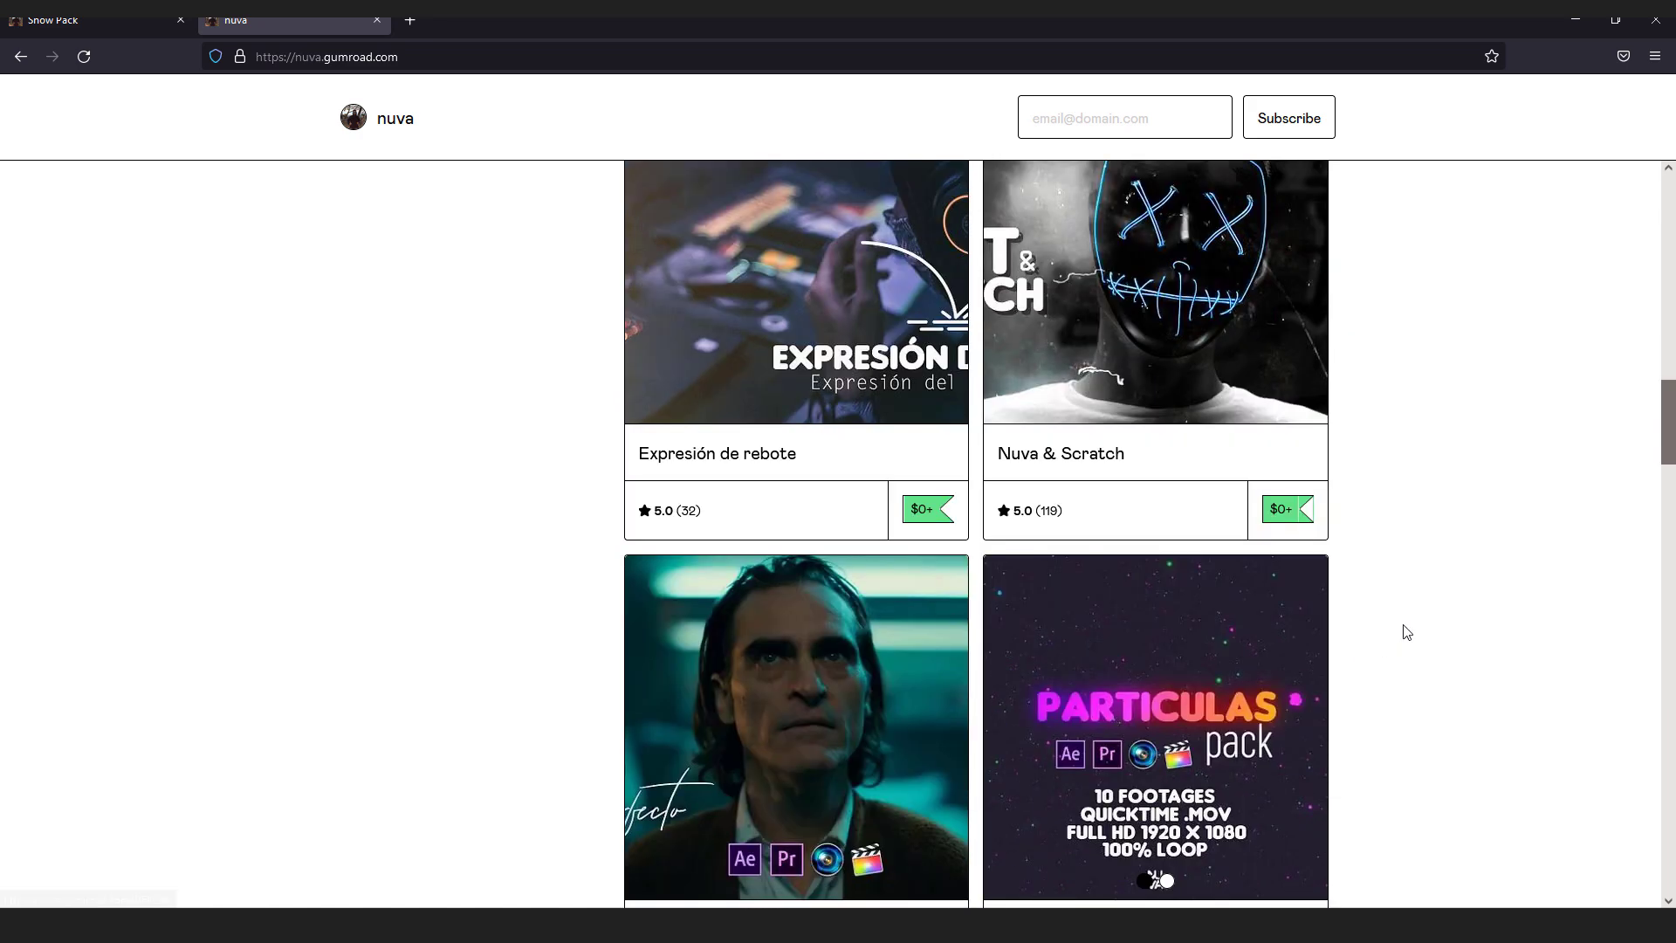
scroll(1386, 637, "down", 4)
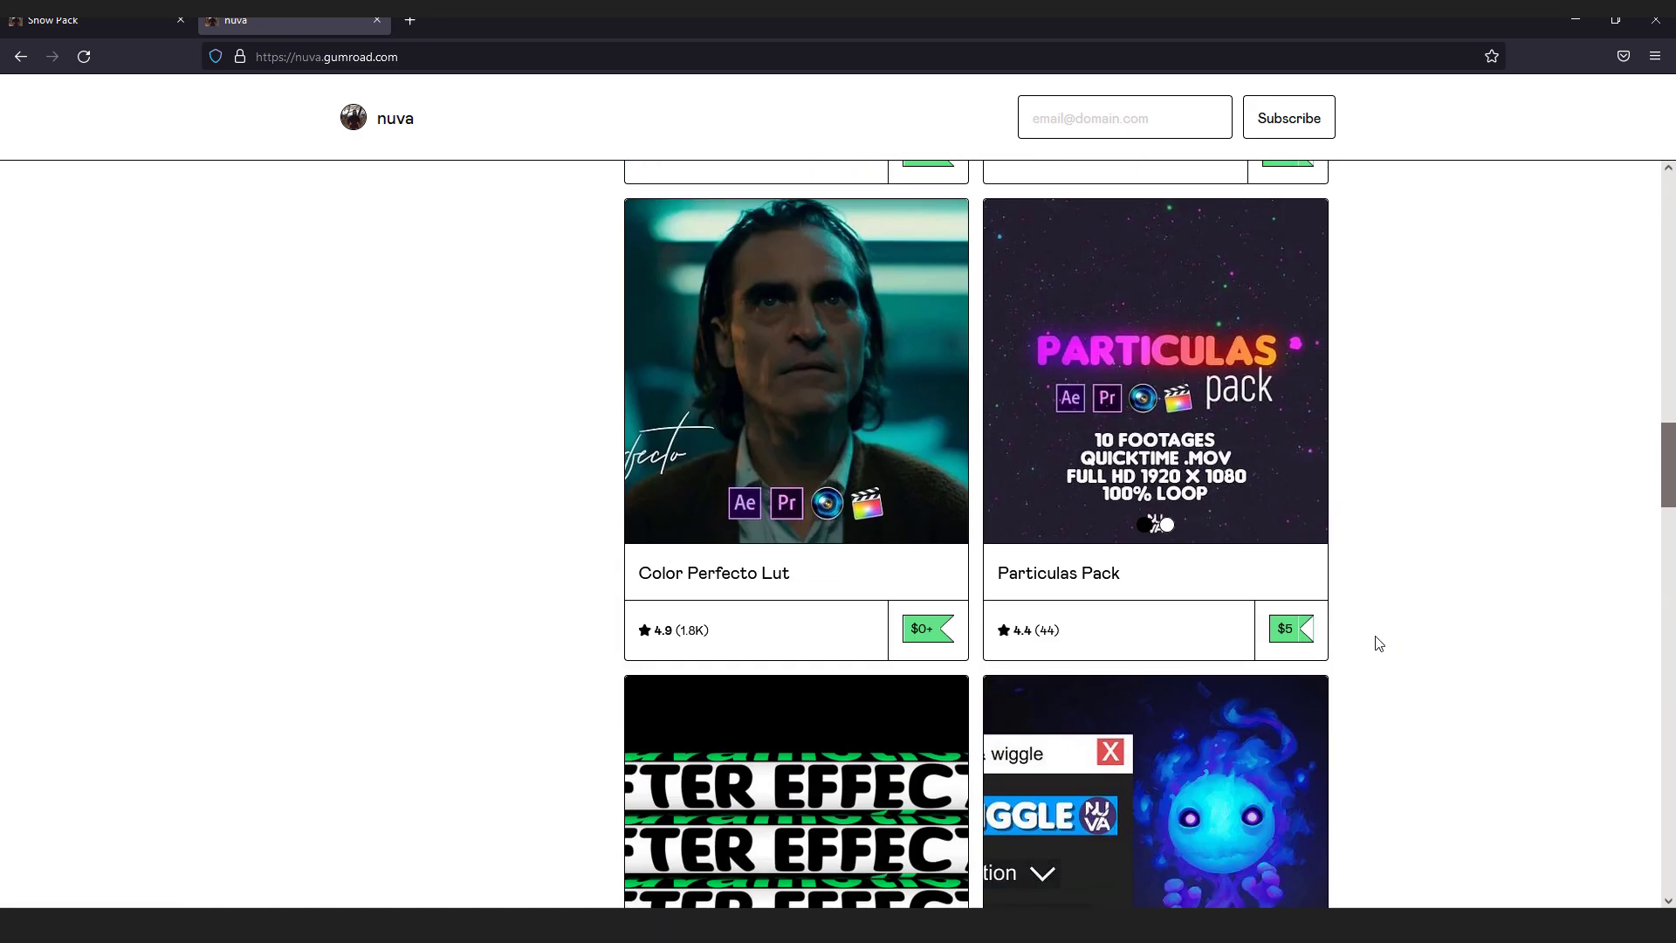
scroll(1375, 647, "down", 4)
scroll(1368, 651, "down", 2)
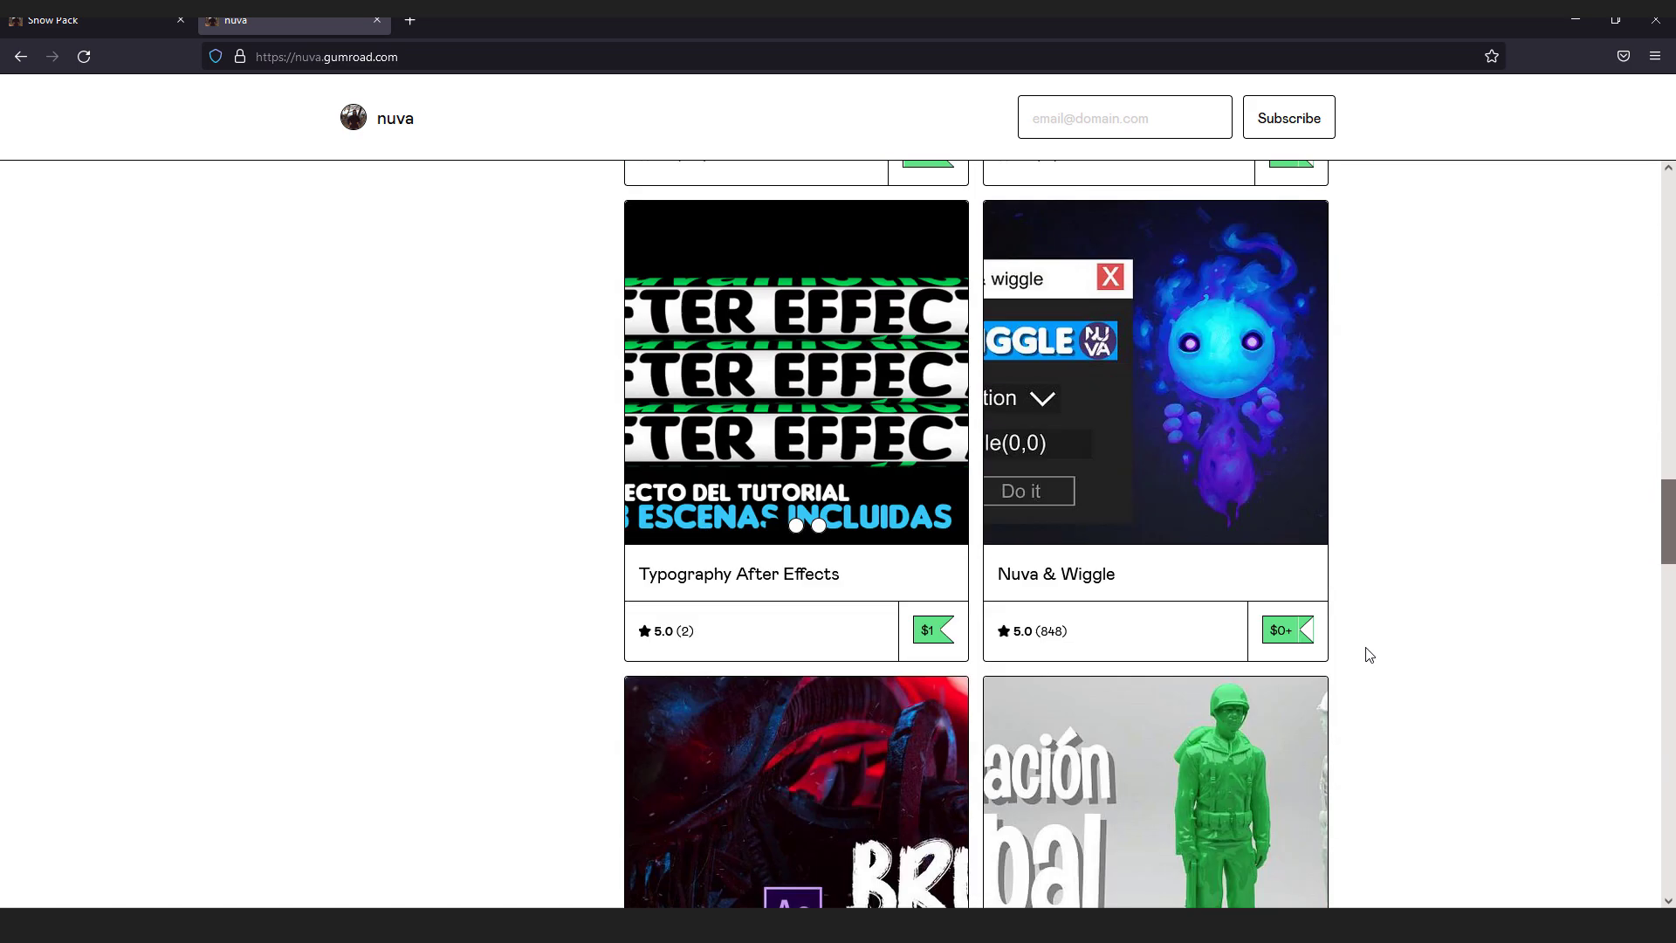
scroll(1366, 651, "down", 4)
scroll(1368, 655, "down", 3)
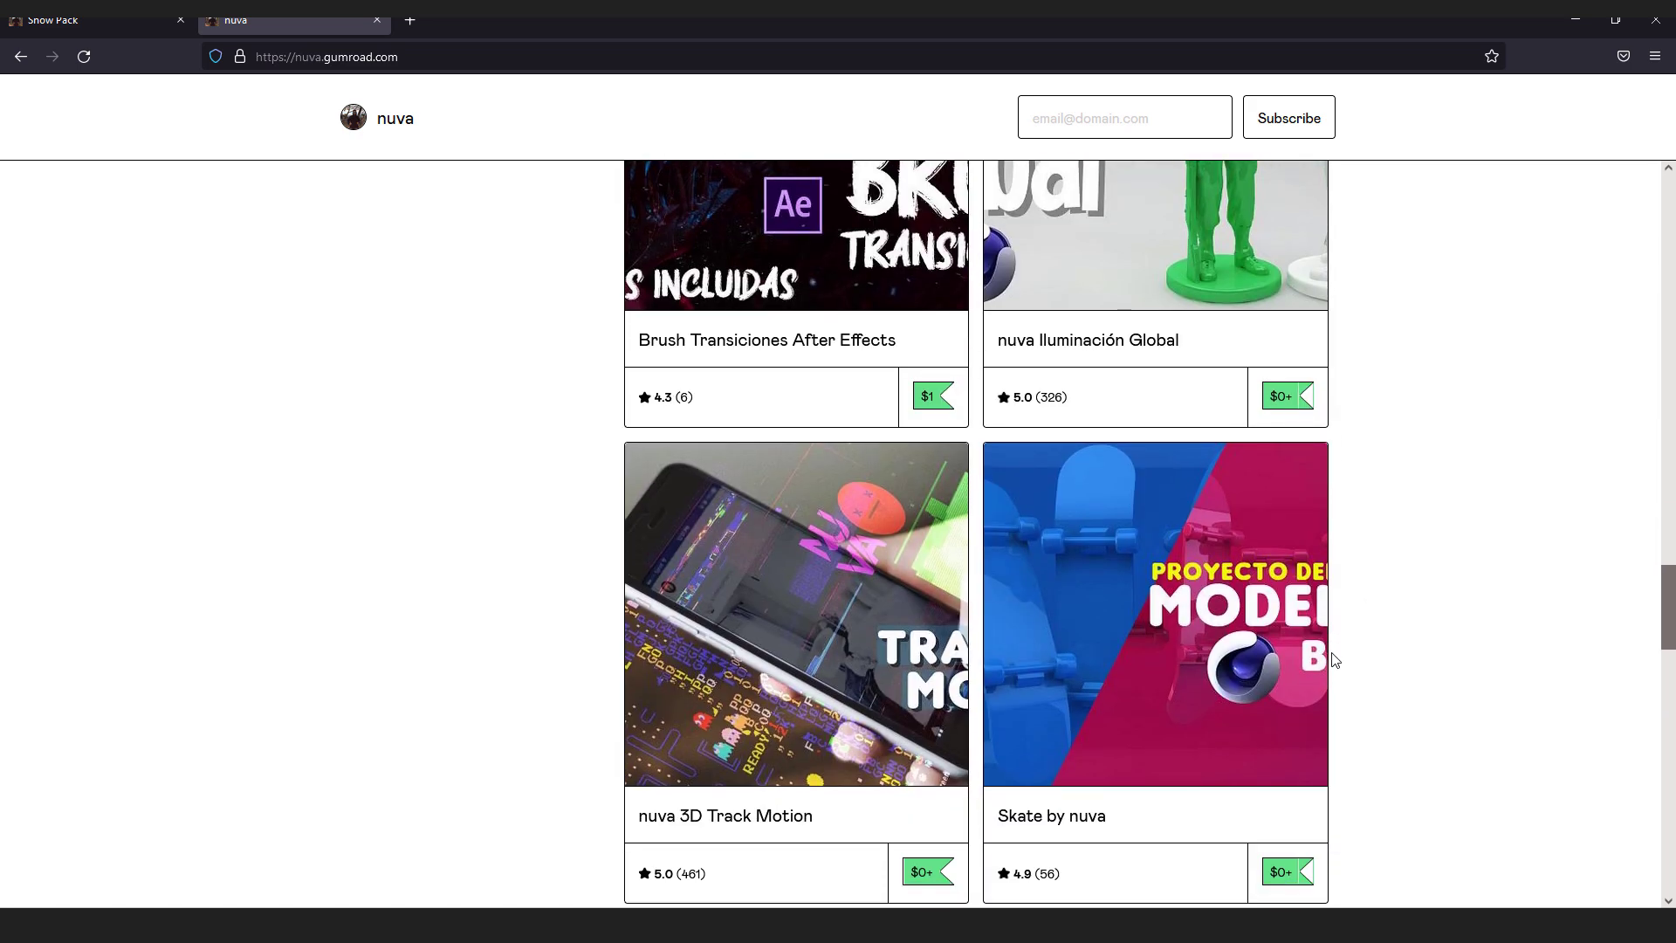
scroll(801, 838, "down", 2)
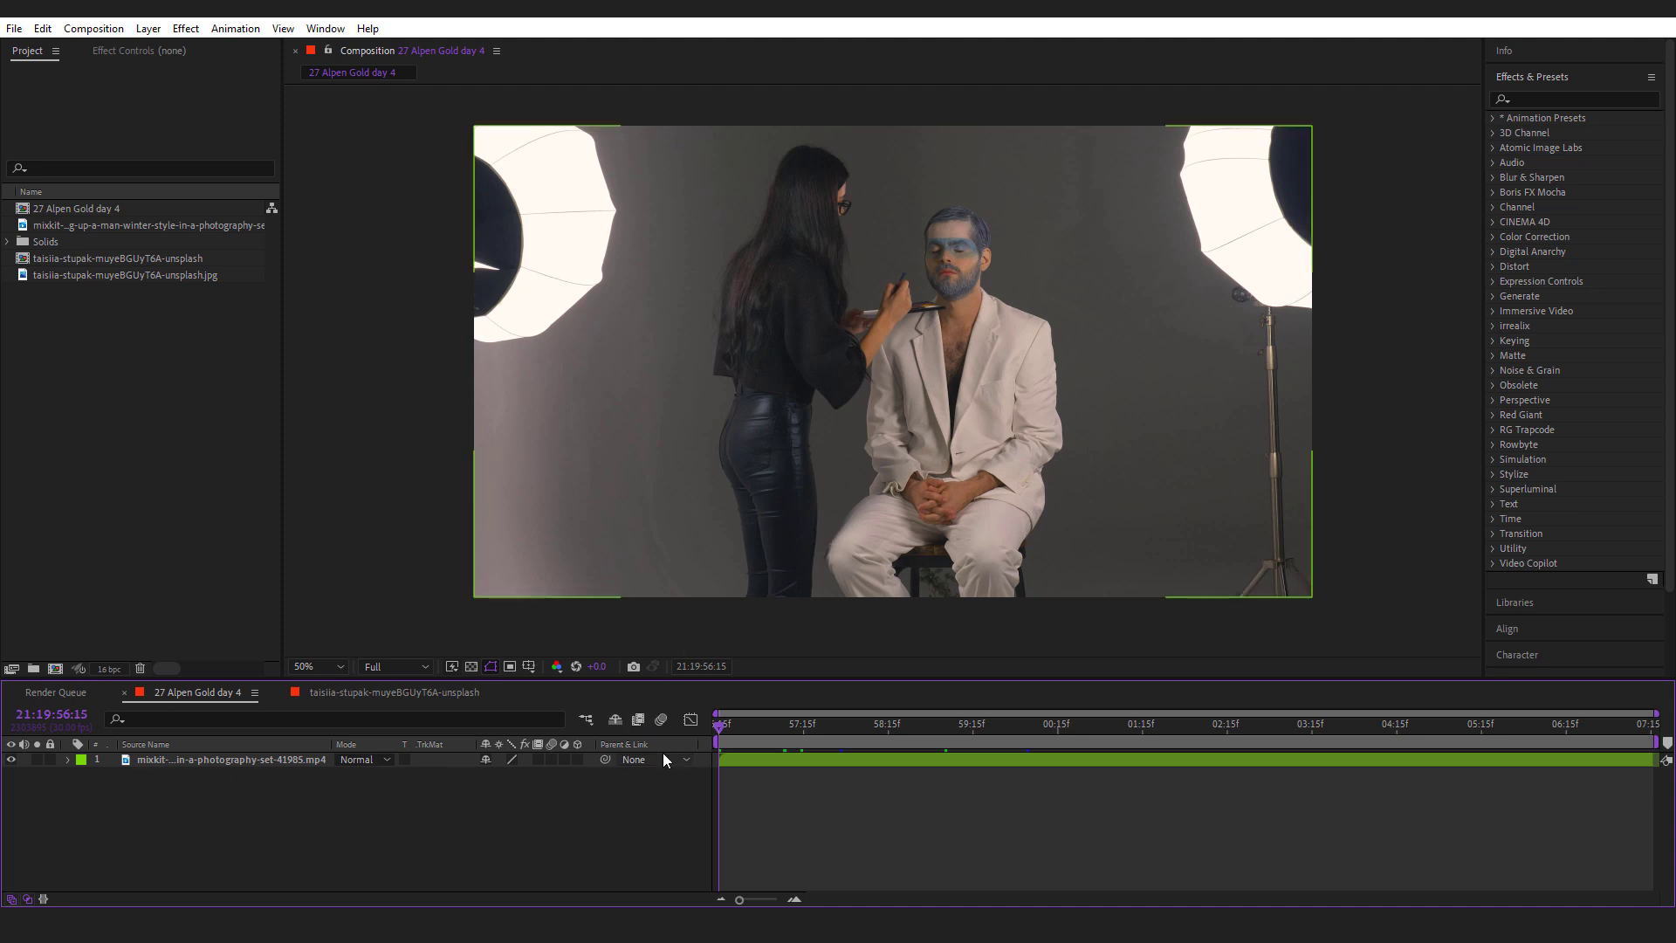
- Preview the makeup footage, stop playback, and select the mixkit makeup layer
key("space")
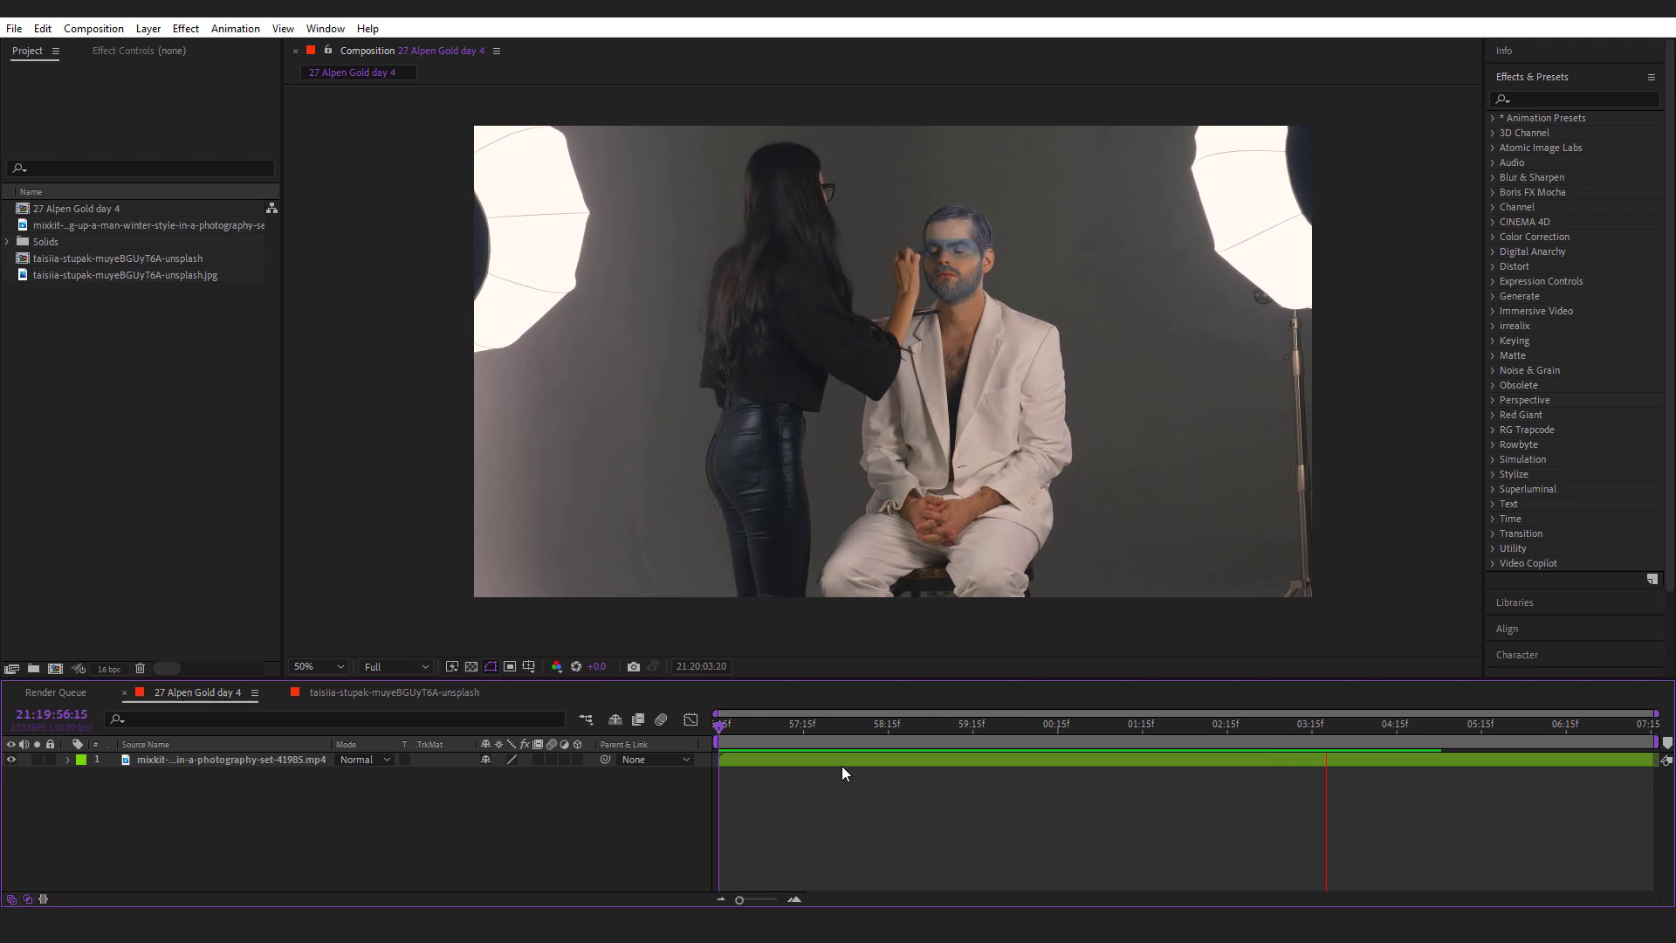
left_click(841, 767)
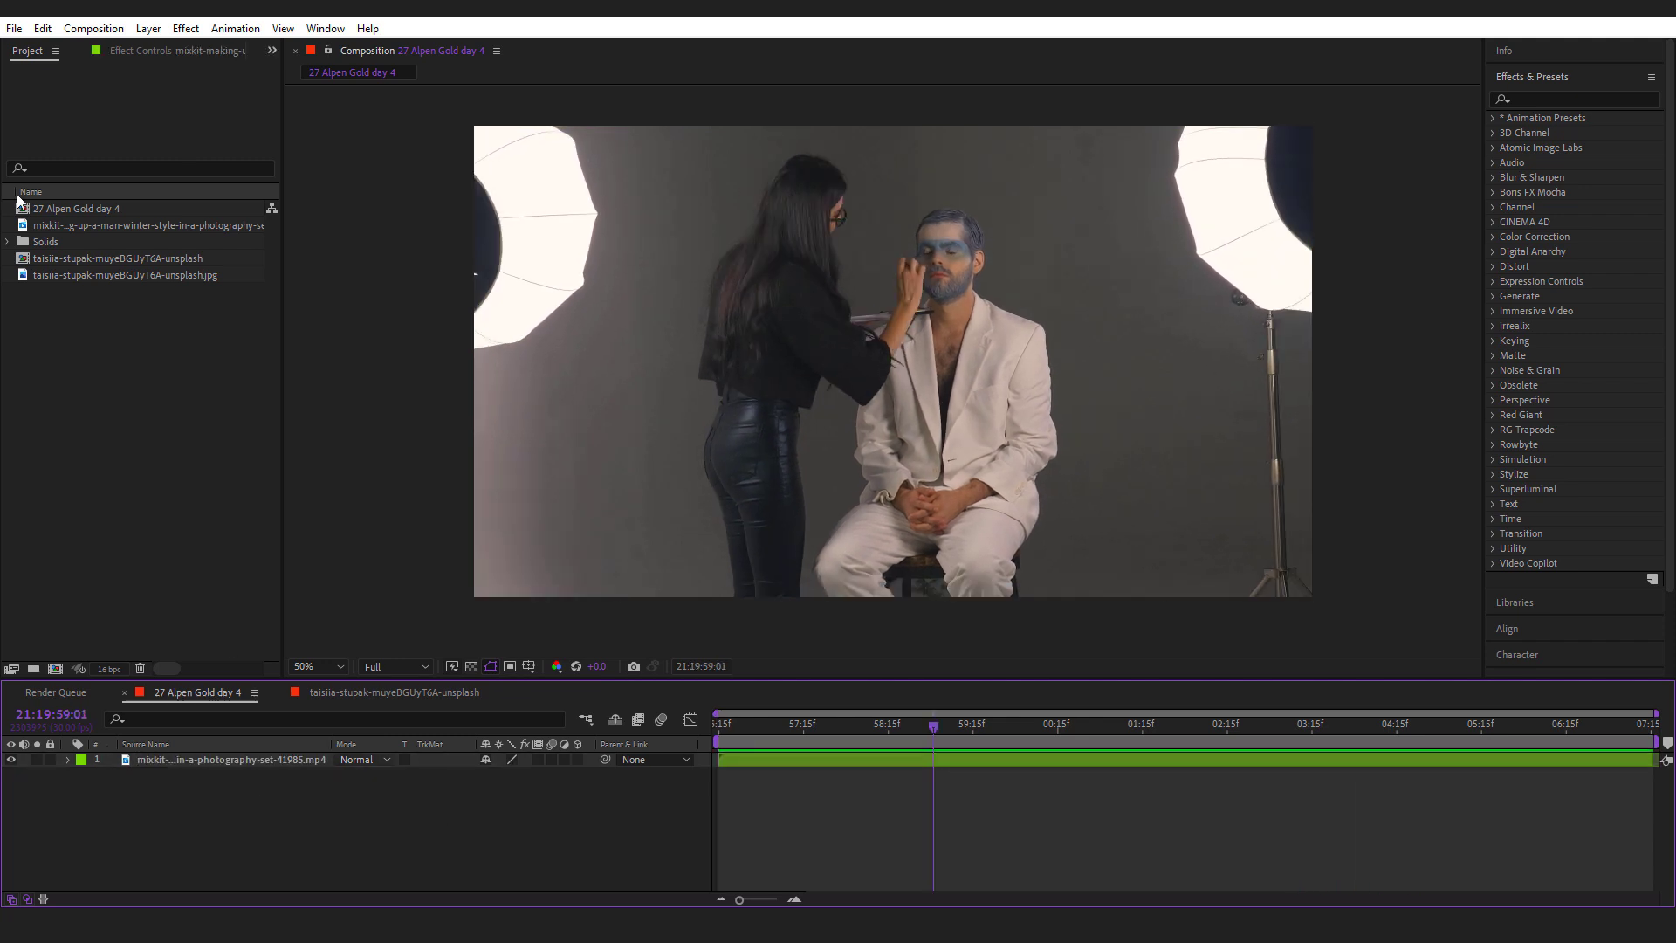
left_click(147, 31)
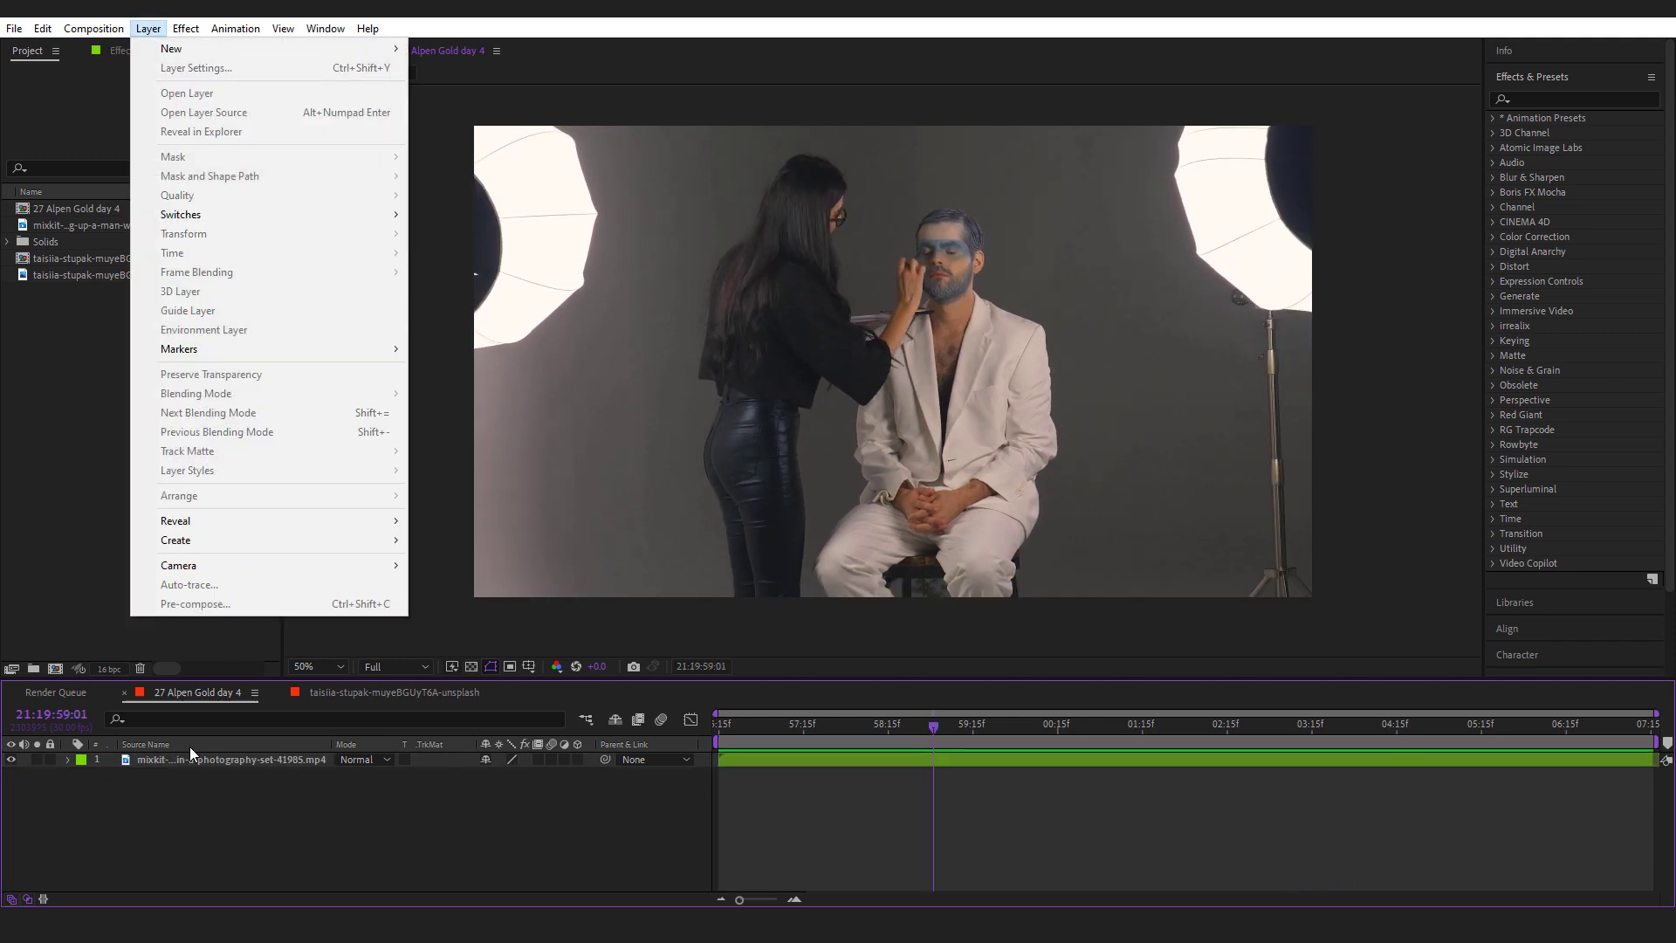
left_click(197, 756)
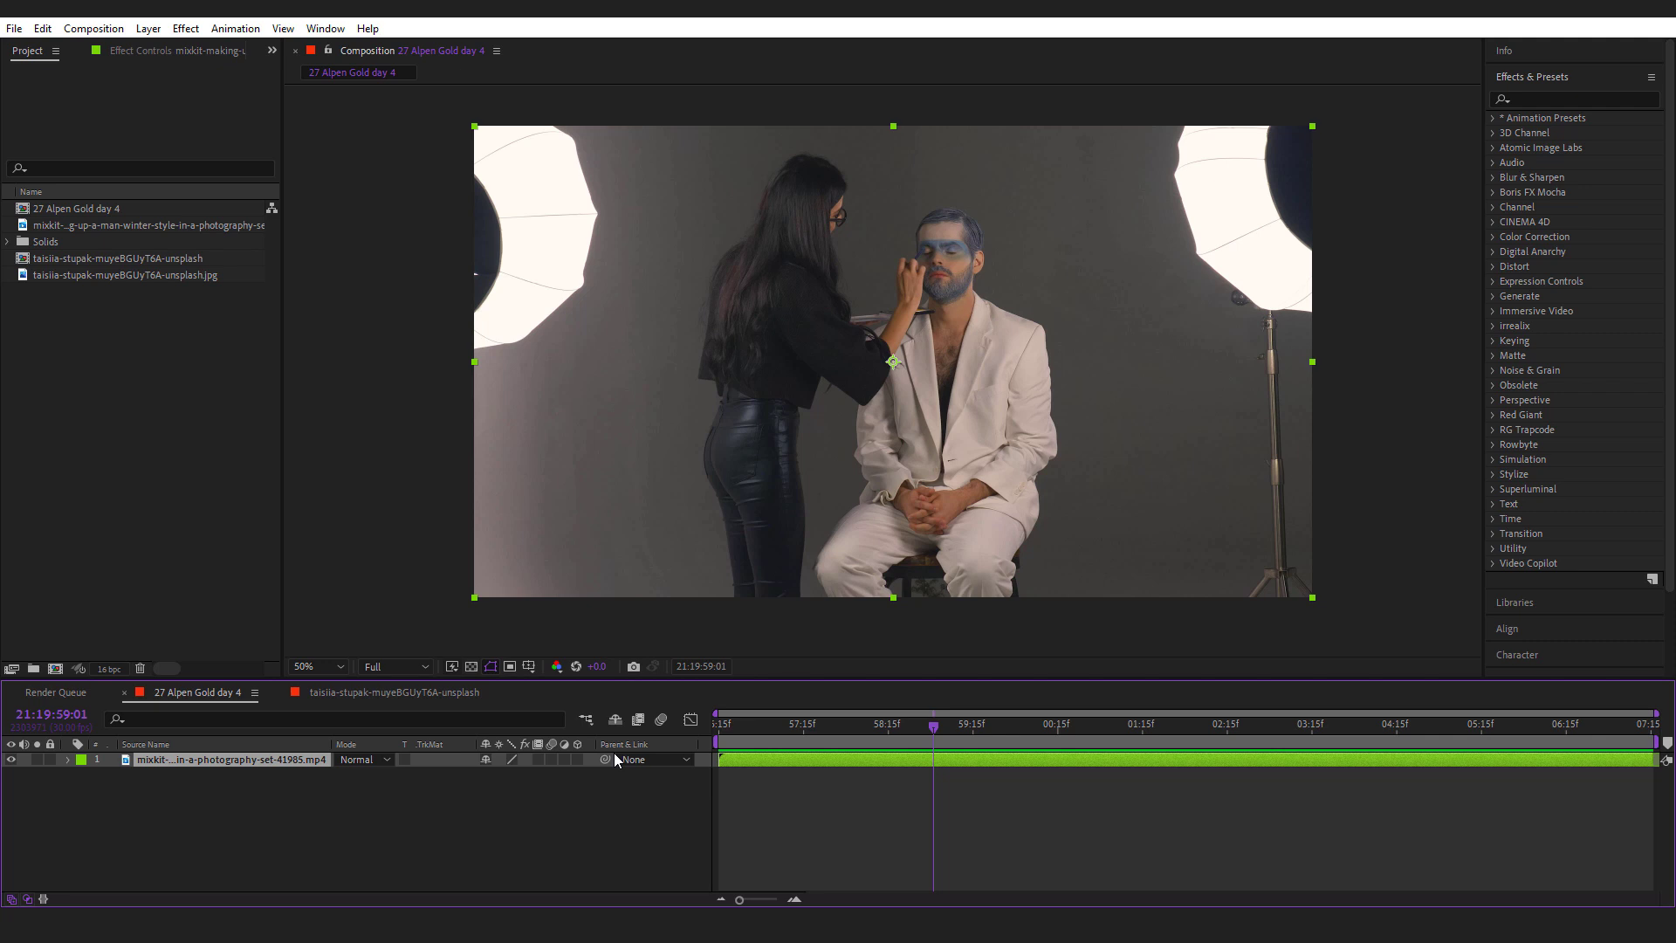
- Add a new adjustment layer above the footage, rename it 'color', and select it
left_click(161, 32)
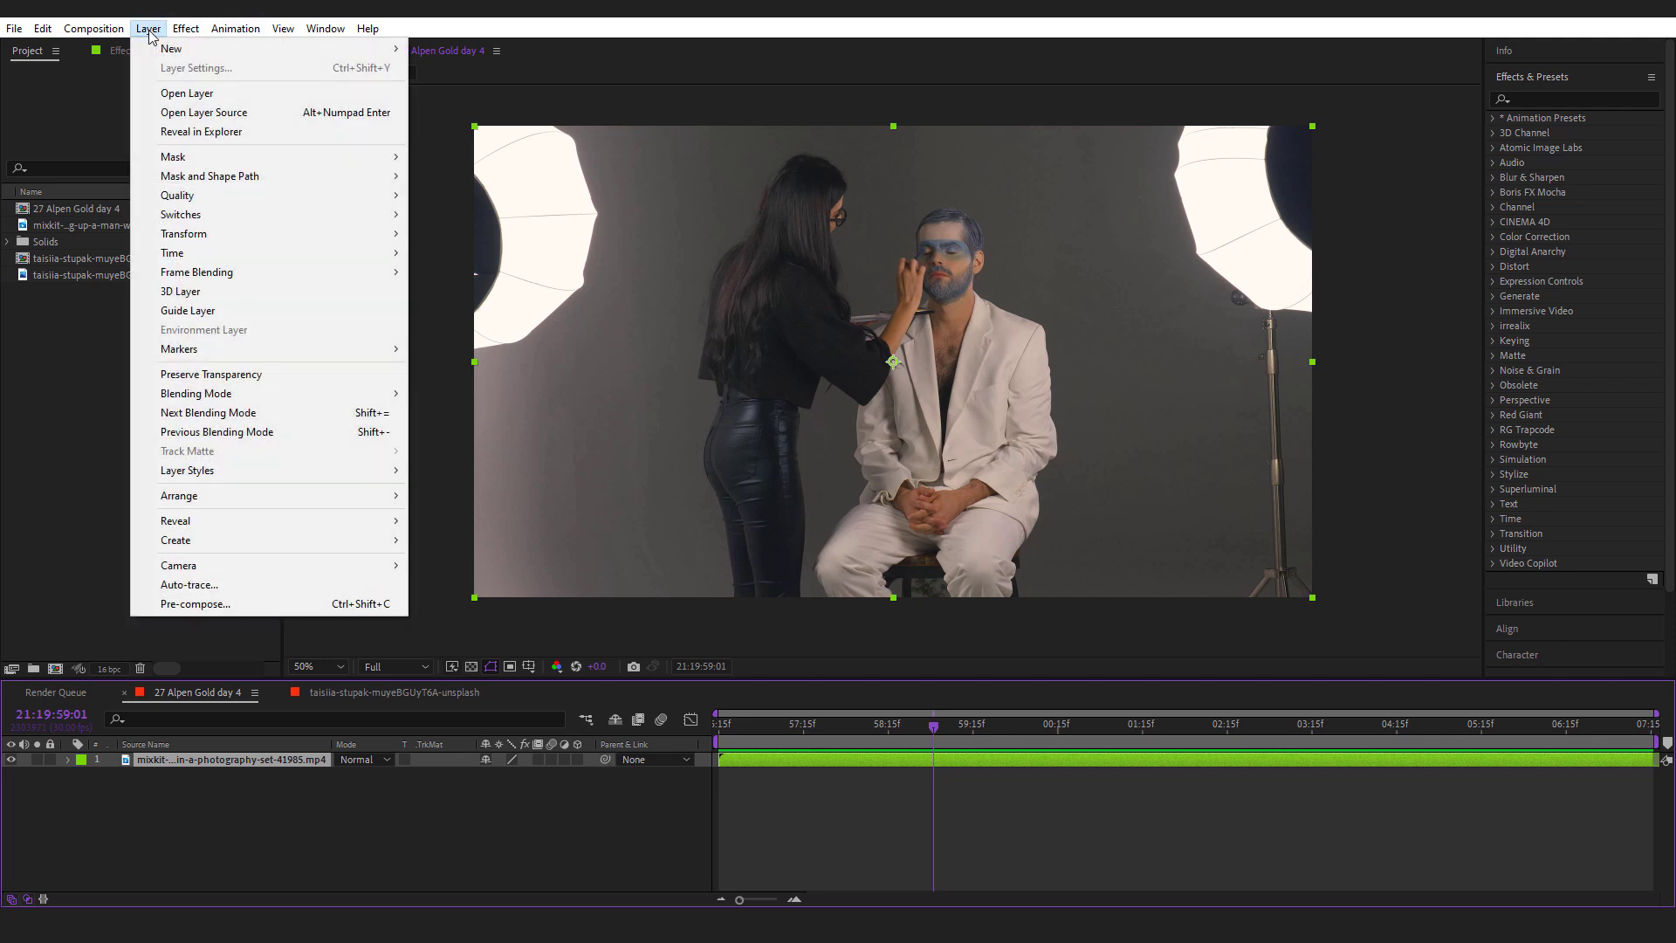
mouse_move(376, 49)
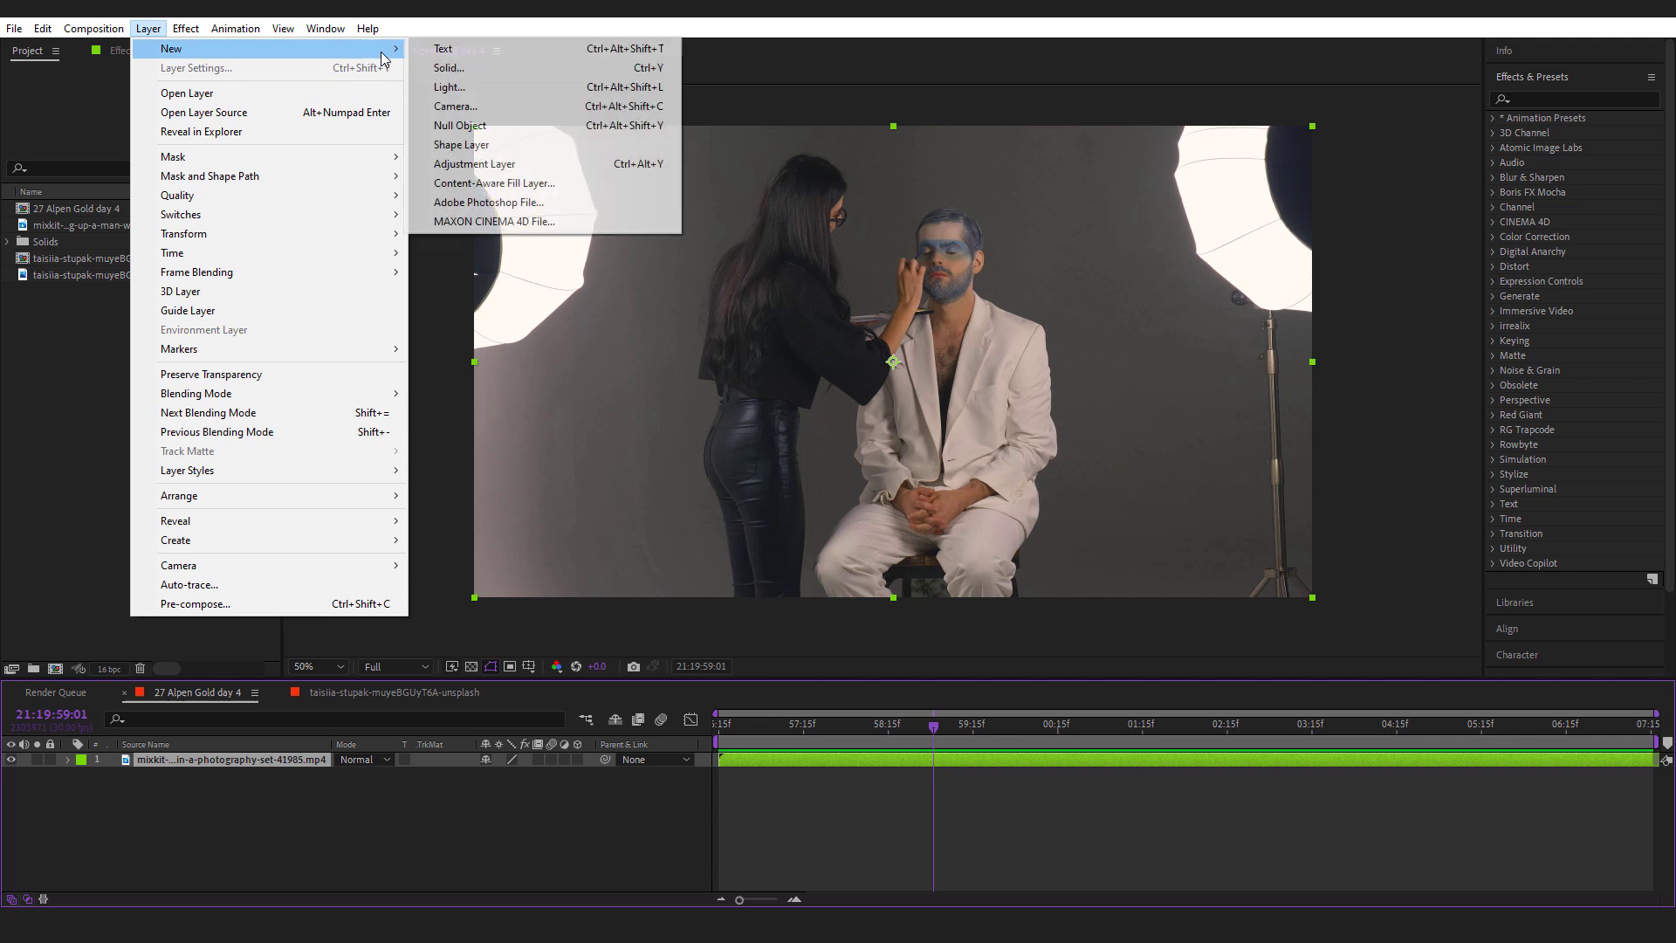
left_click(501, 166)
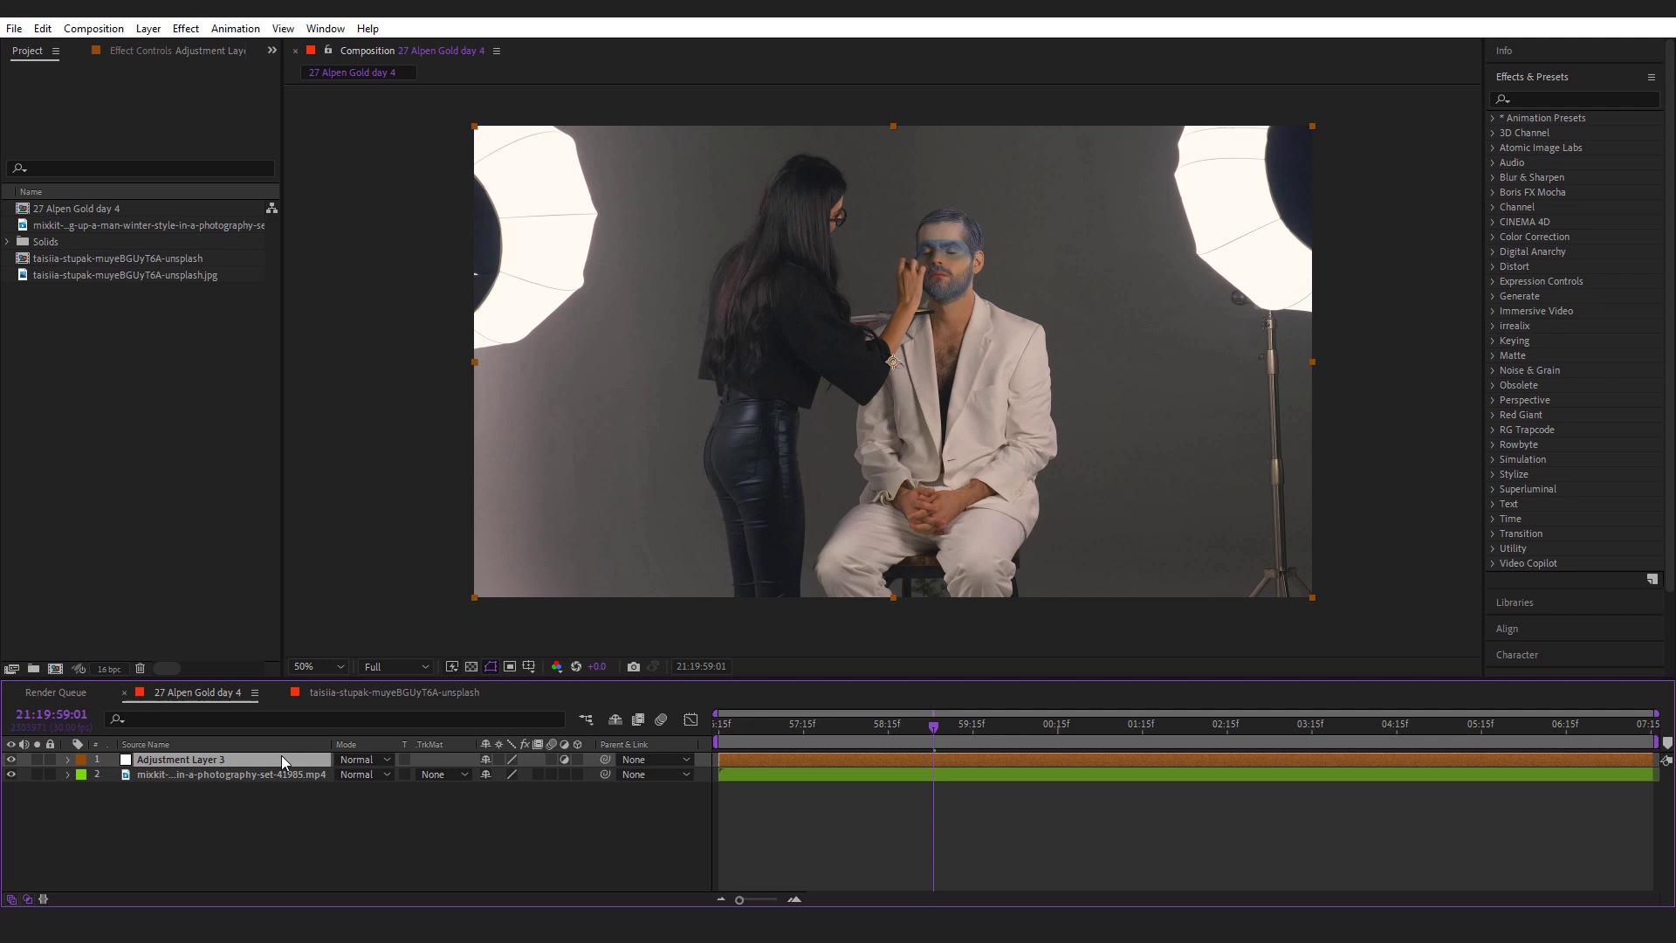
key("Return")
type("color")
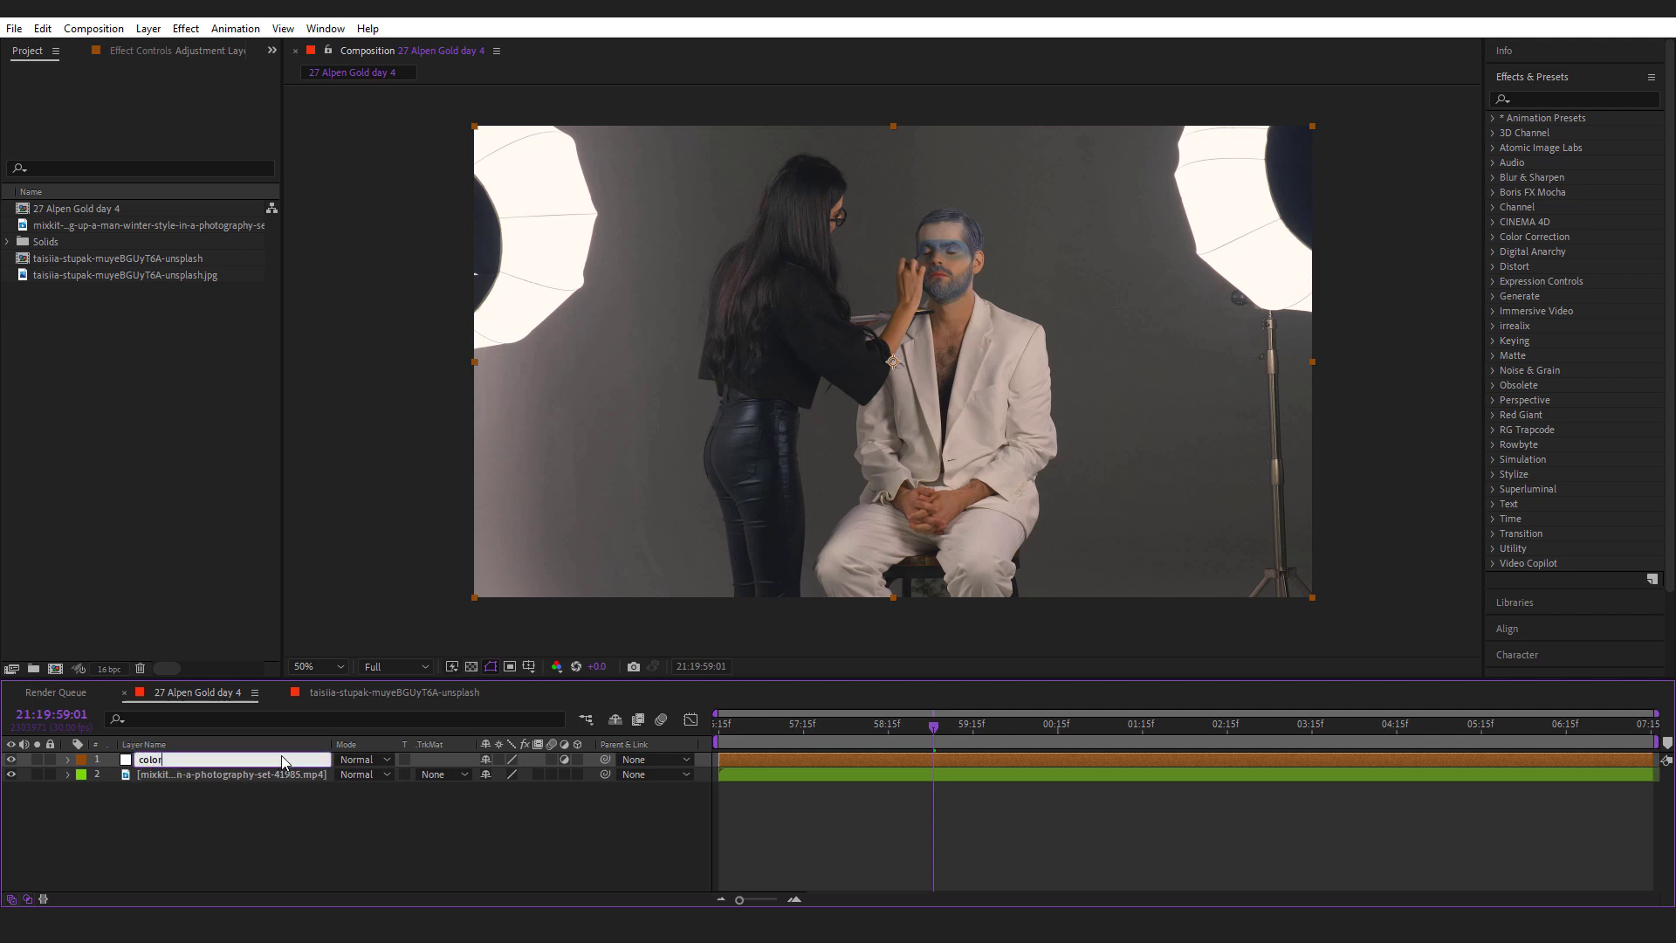
key("Return")
left_click(264, 811)
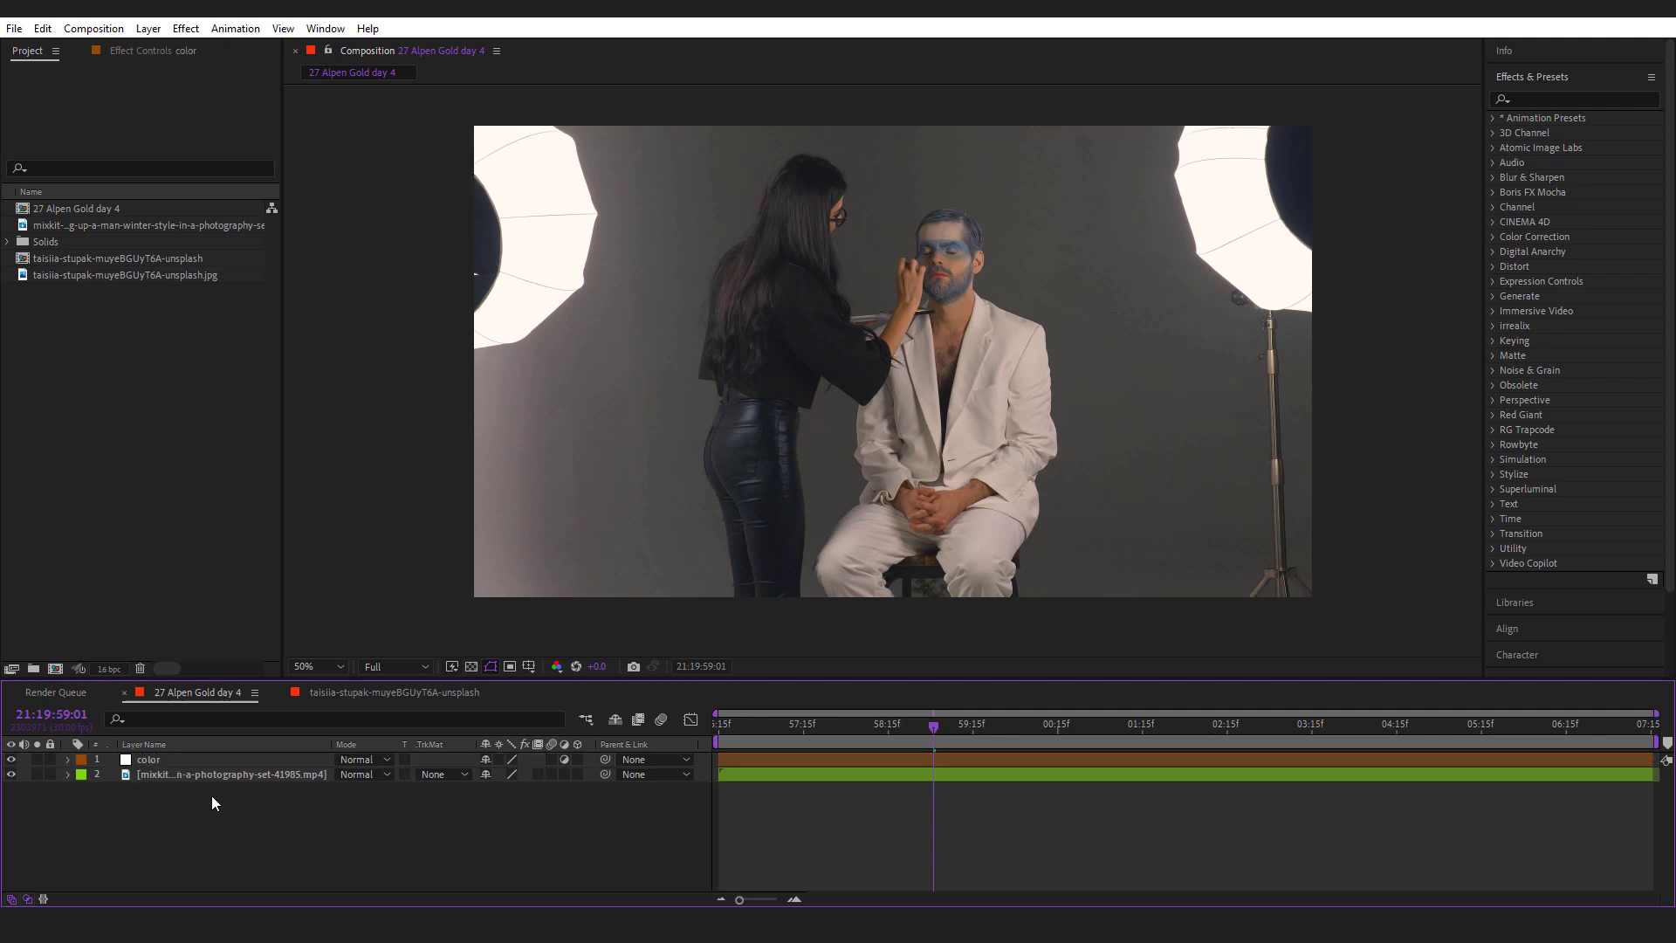
left_click(180, 759)
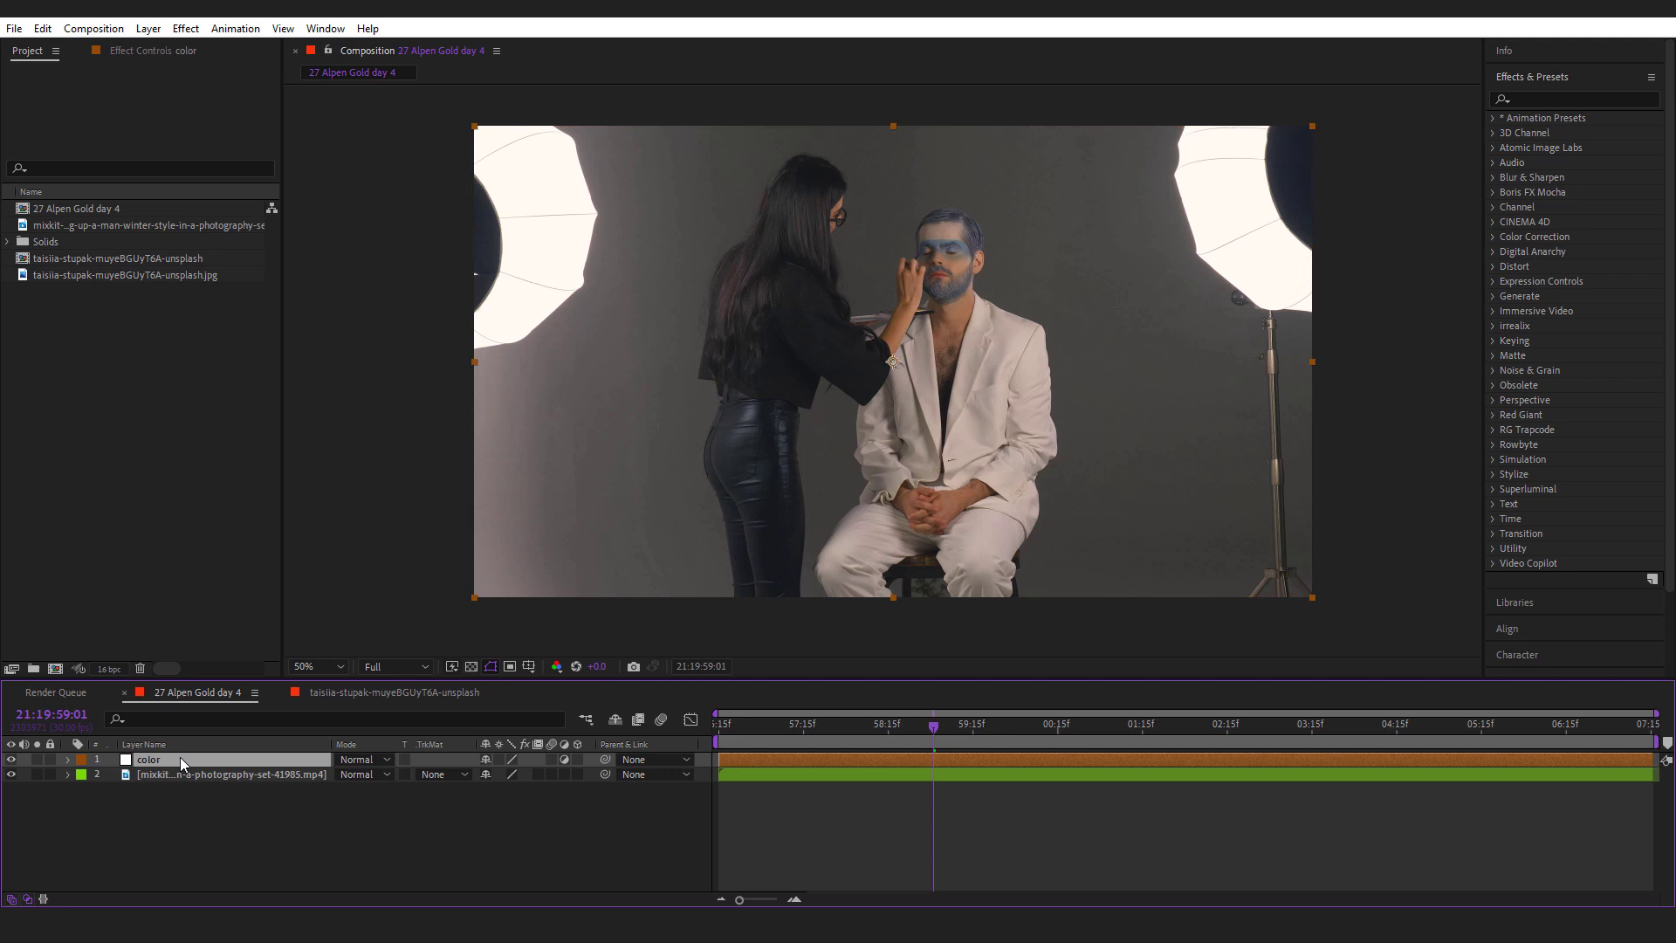
left_click(186, 28)
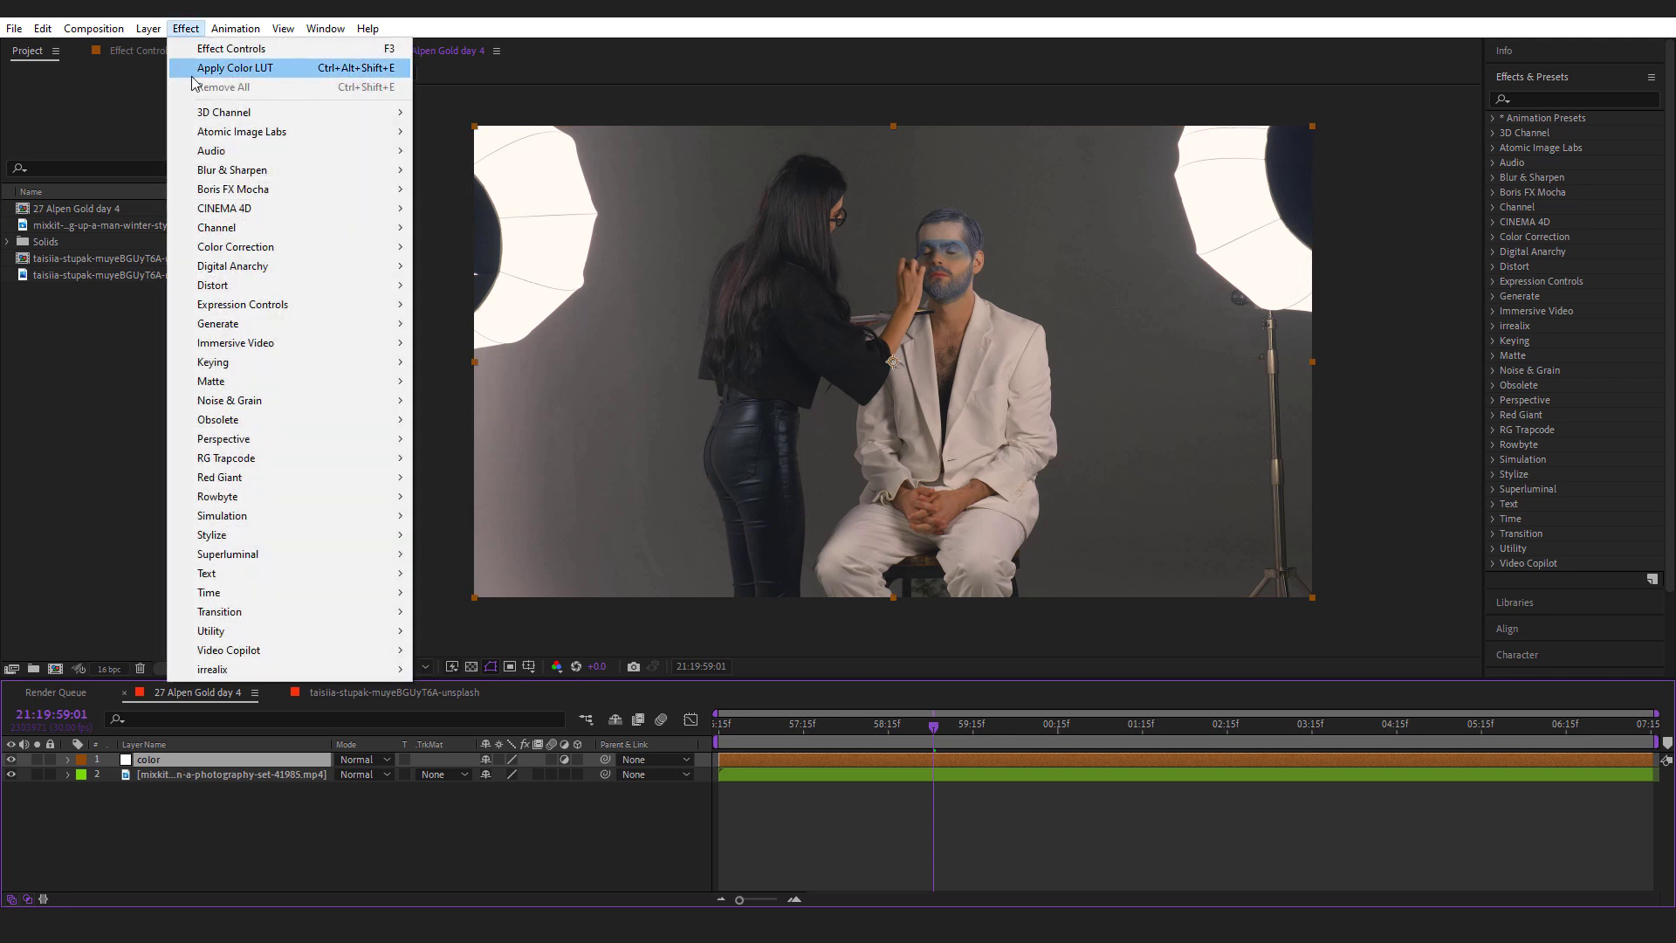
- Apply Color LUT to the color layer using Black Widow.CUBE from the Blockbuster Luts folder
mouse_move(373, 630)
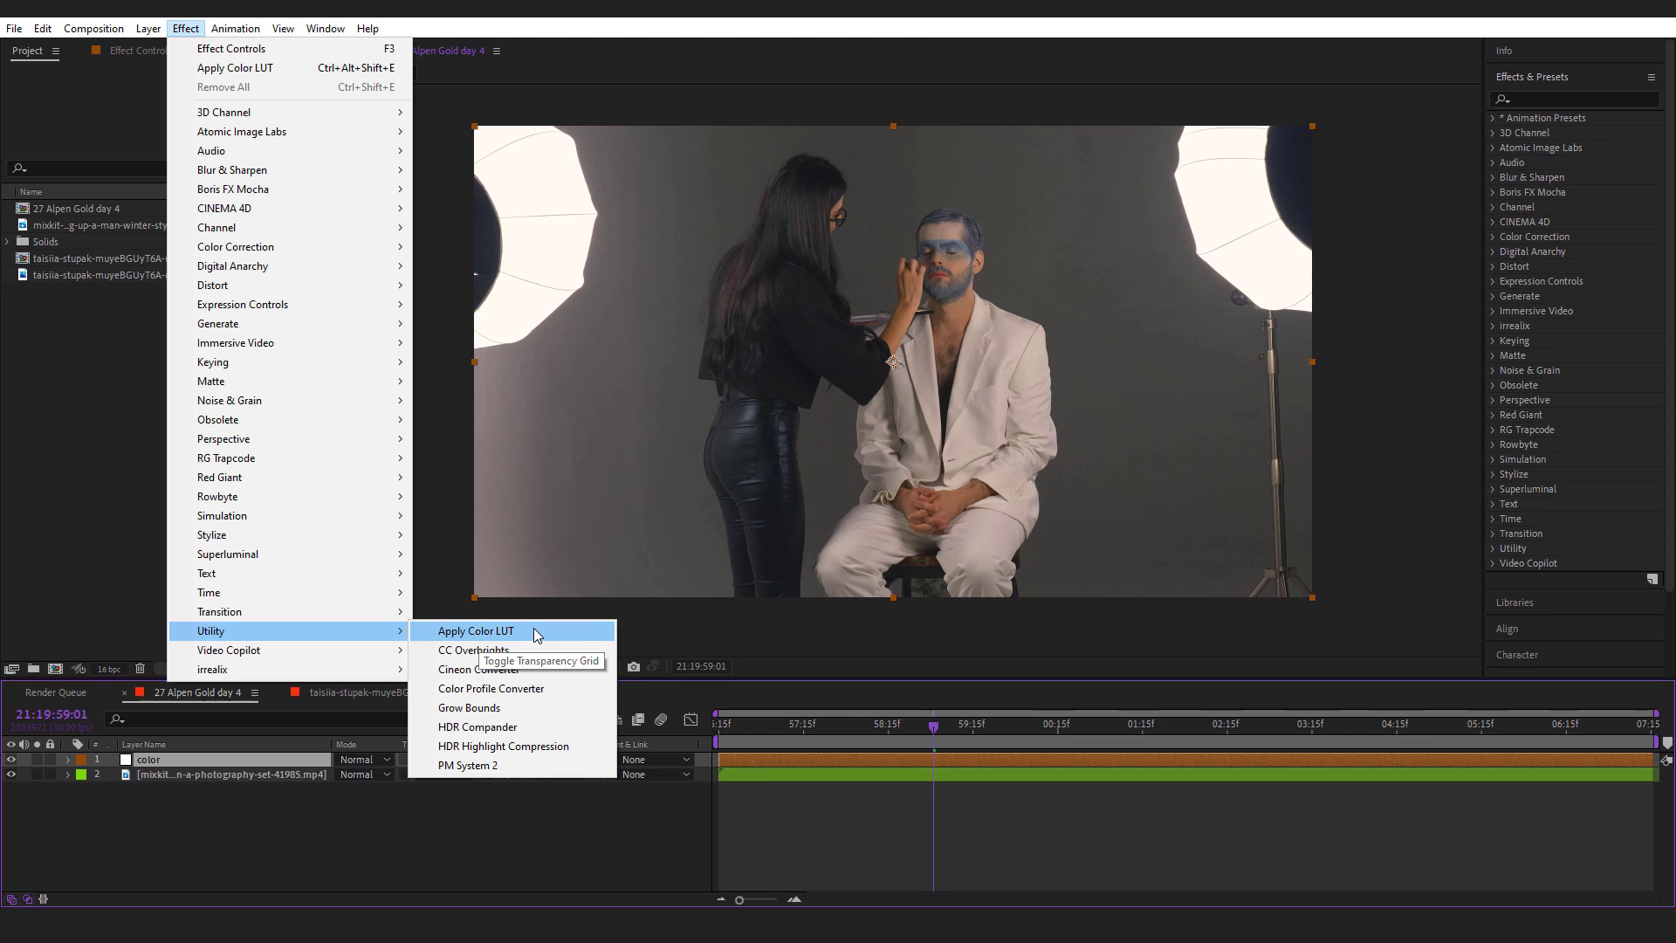
left_click(534, 630)
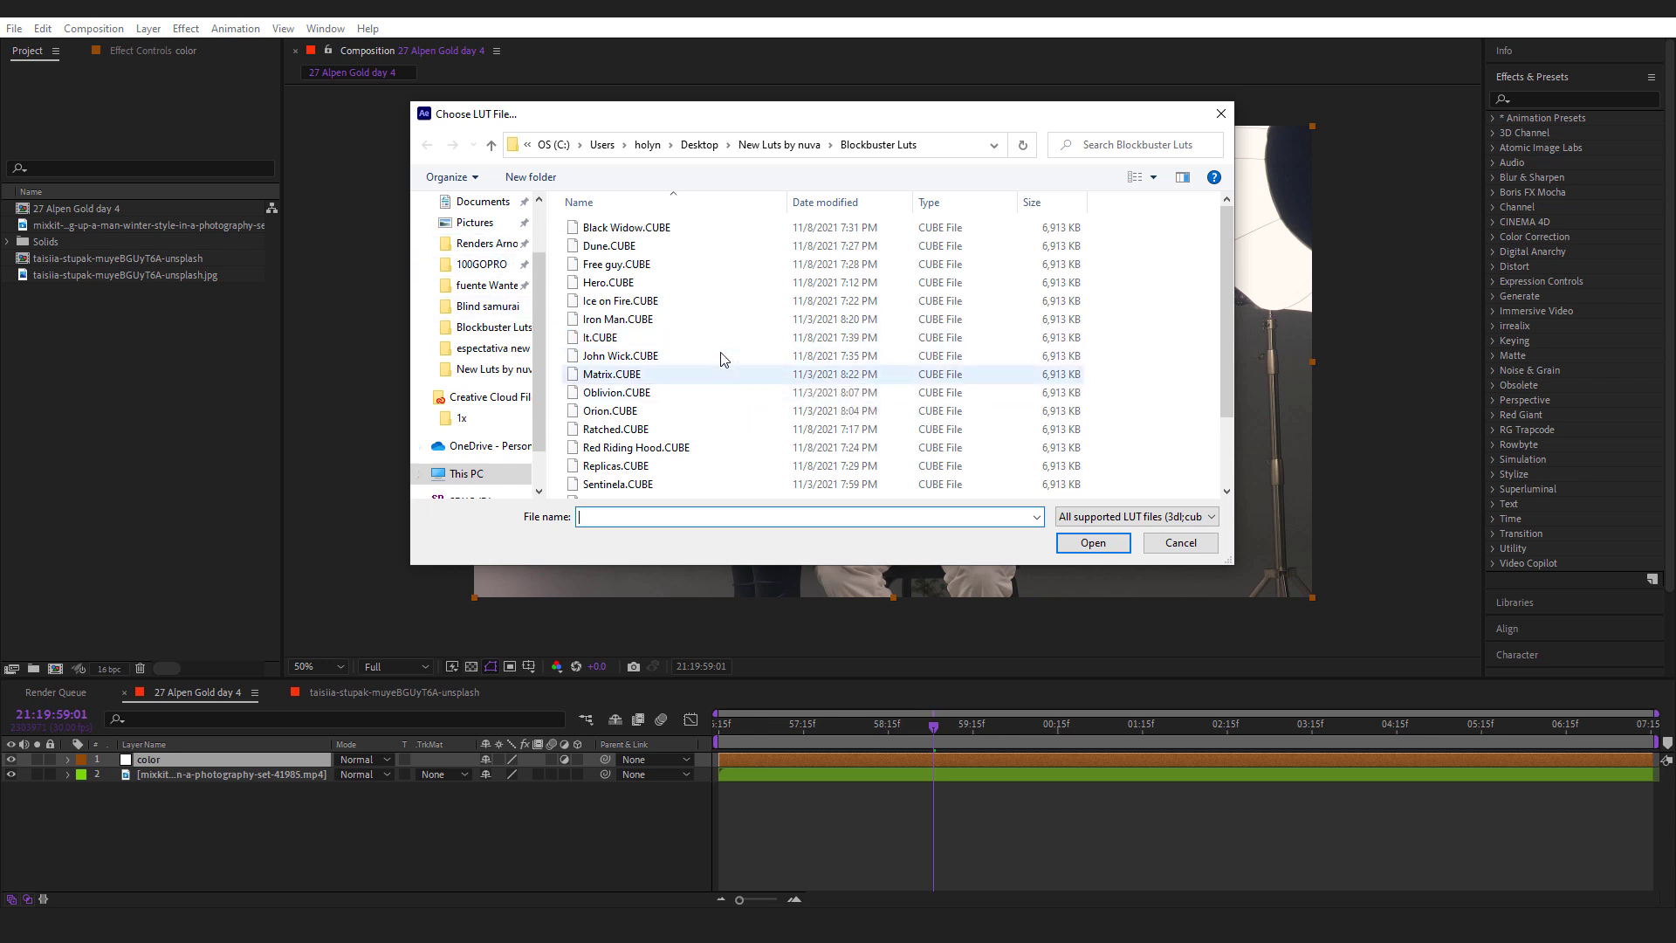
left_click(667, 229)
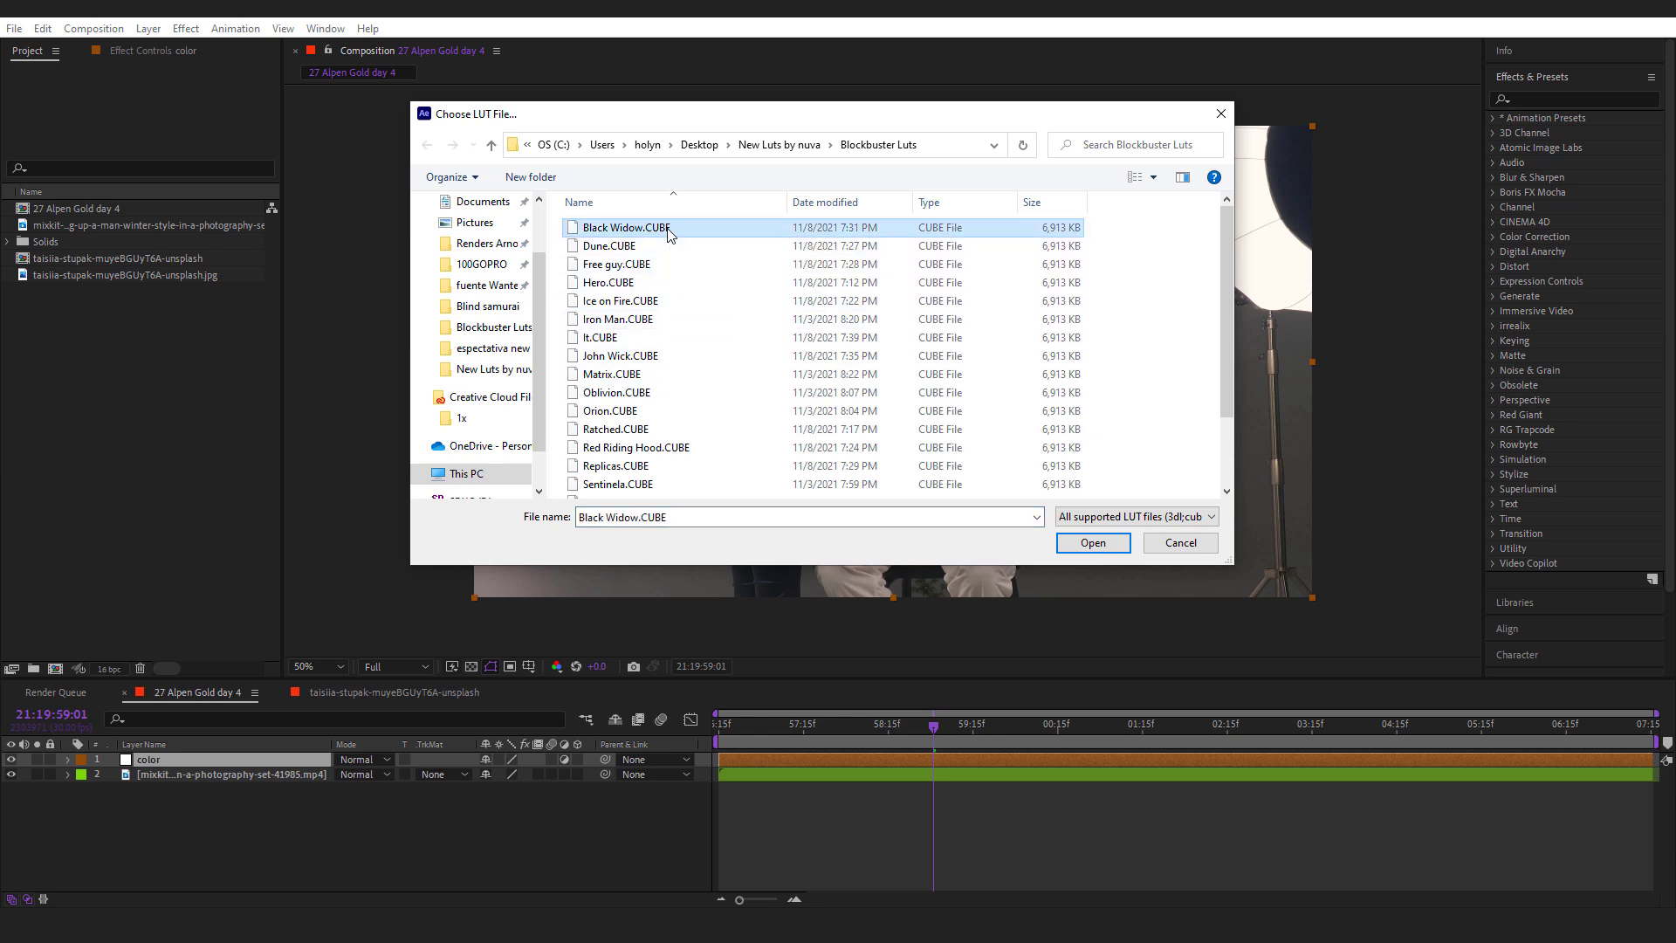
left_click(1091, 543)
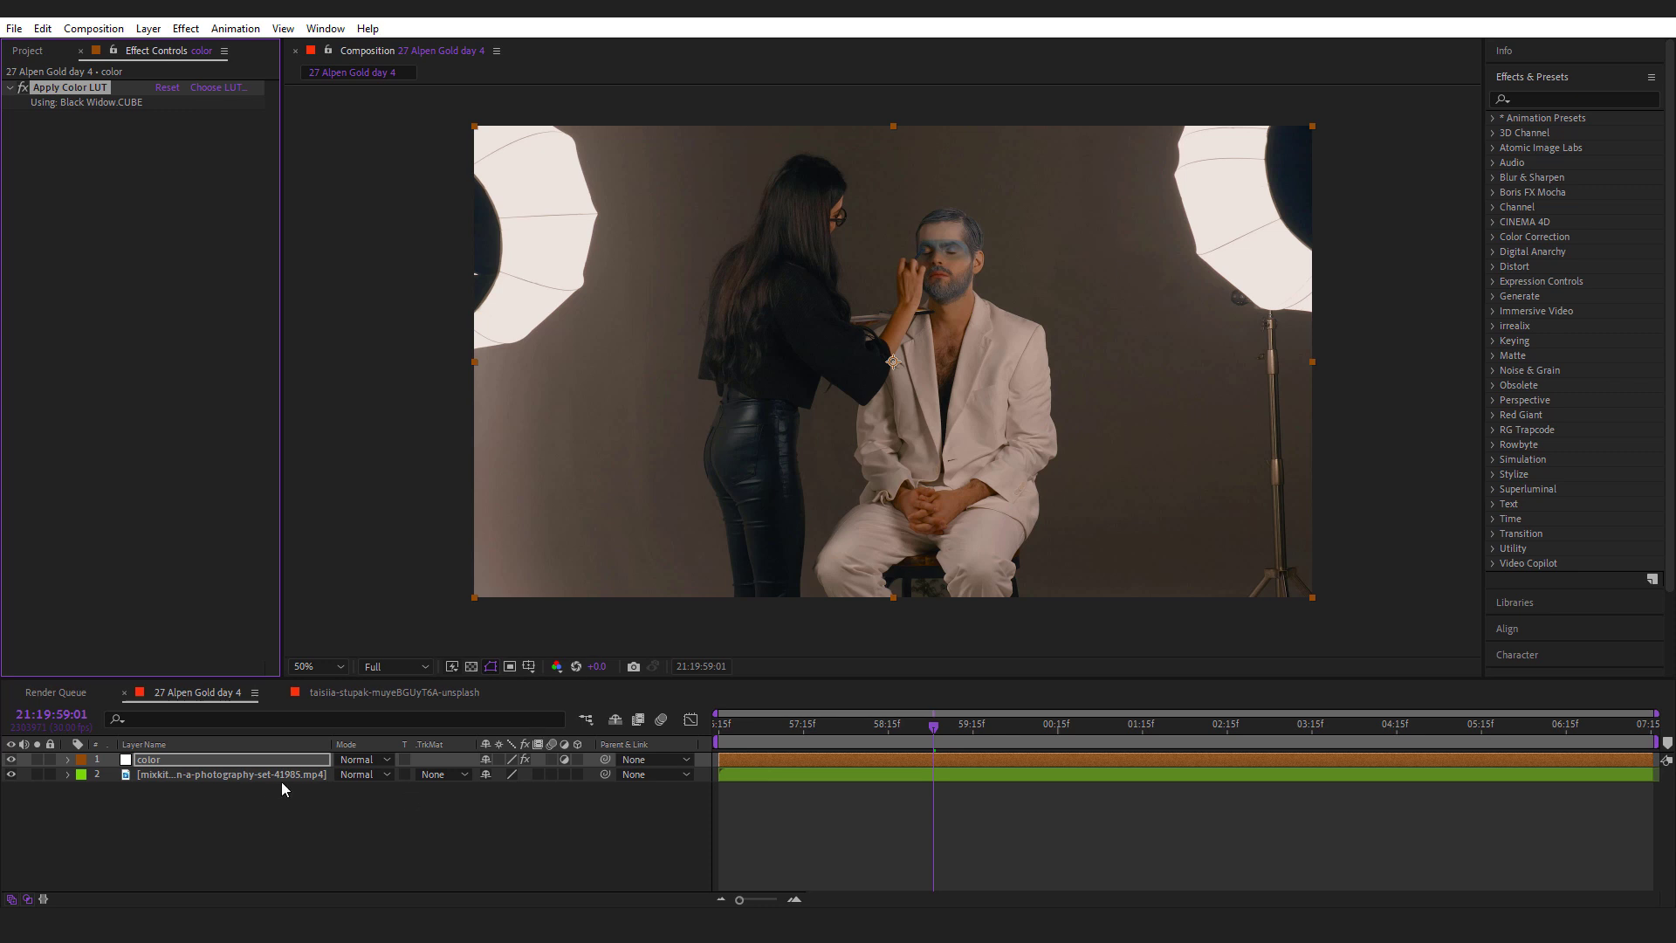
- Lower the color layer's opacity to 67% and toggle its visibility to compare
left_click(261, 761)
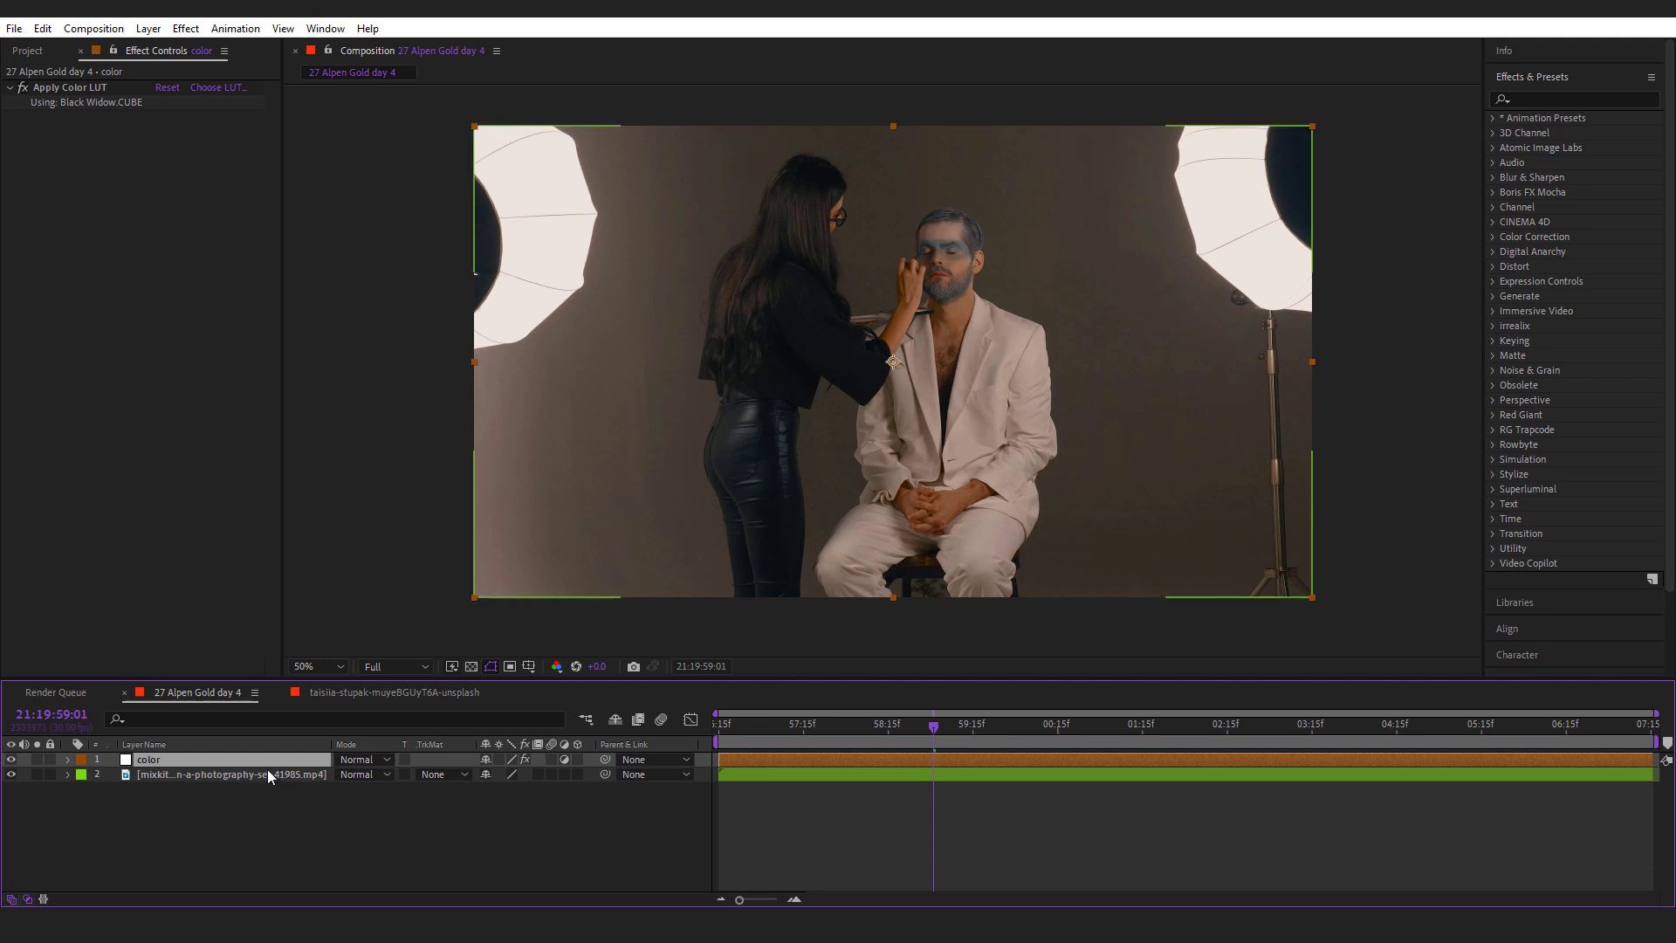
key("t")
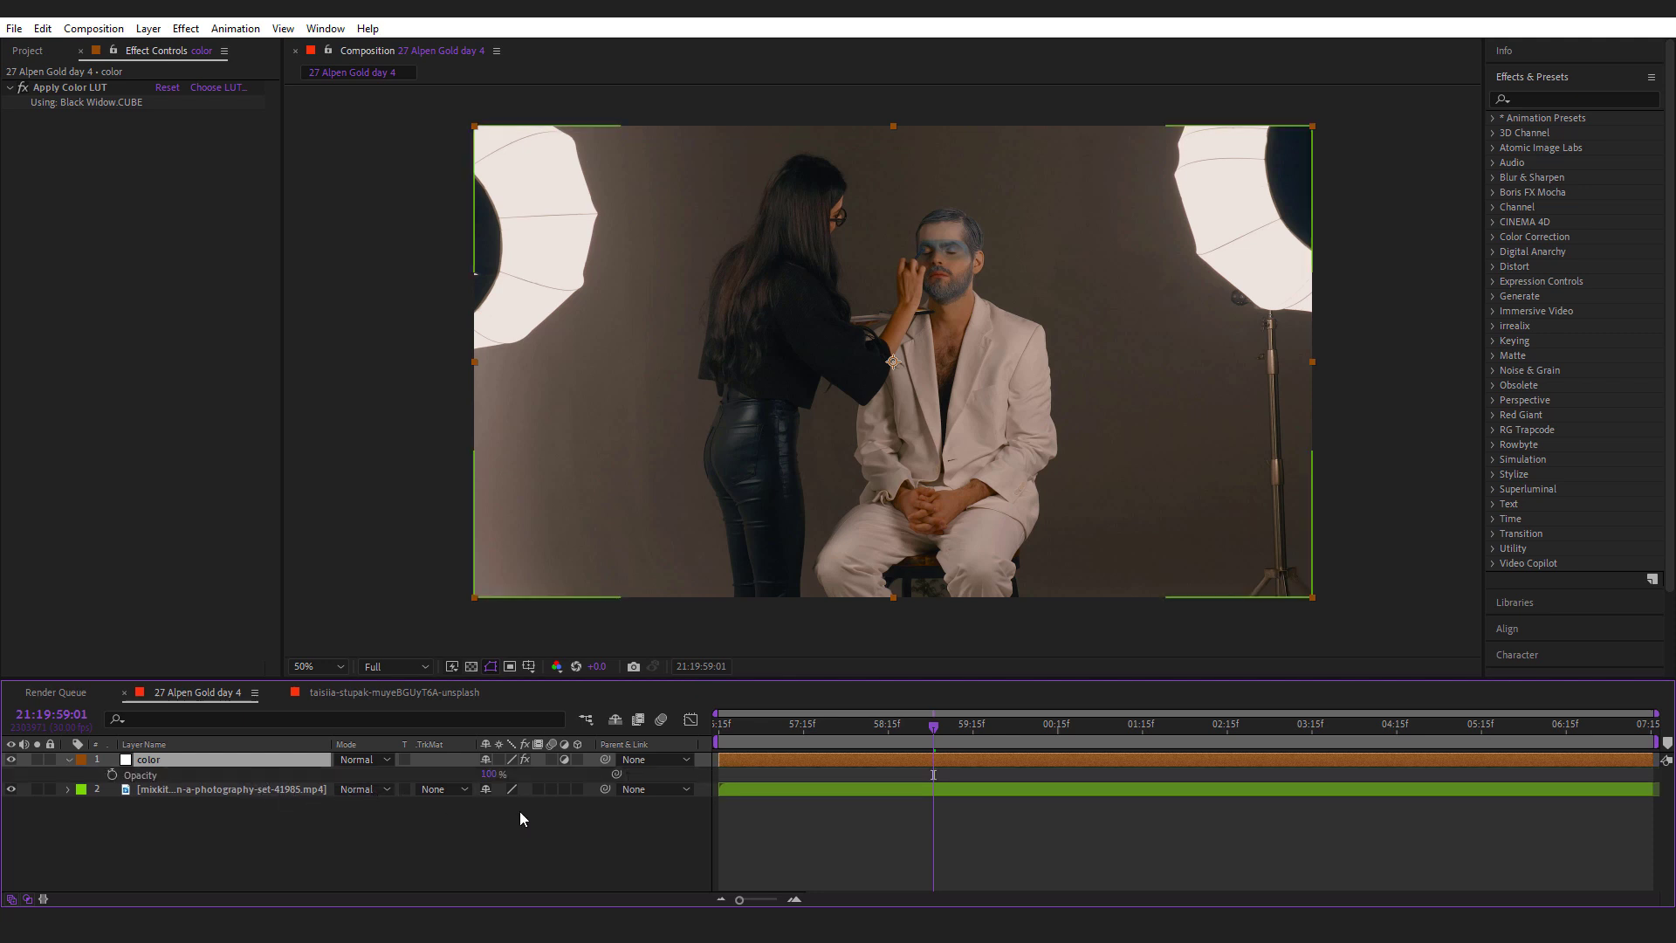
left_click_drag(491, 775, 474, 777)
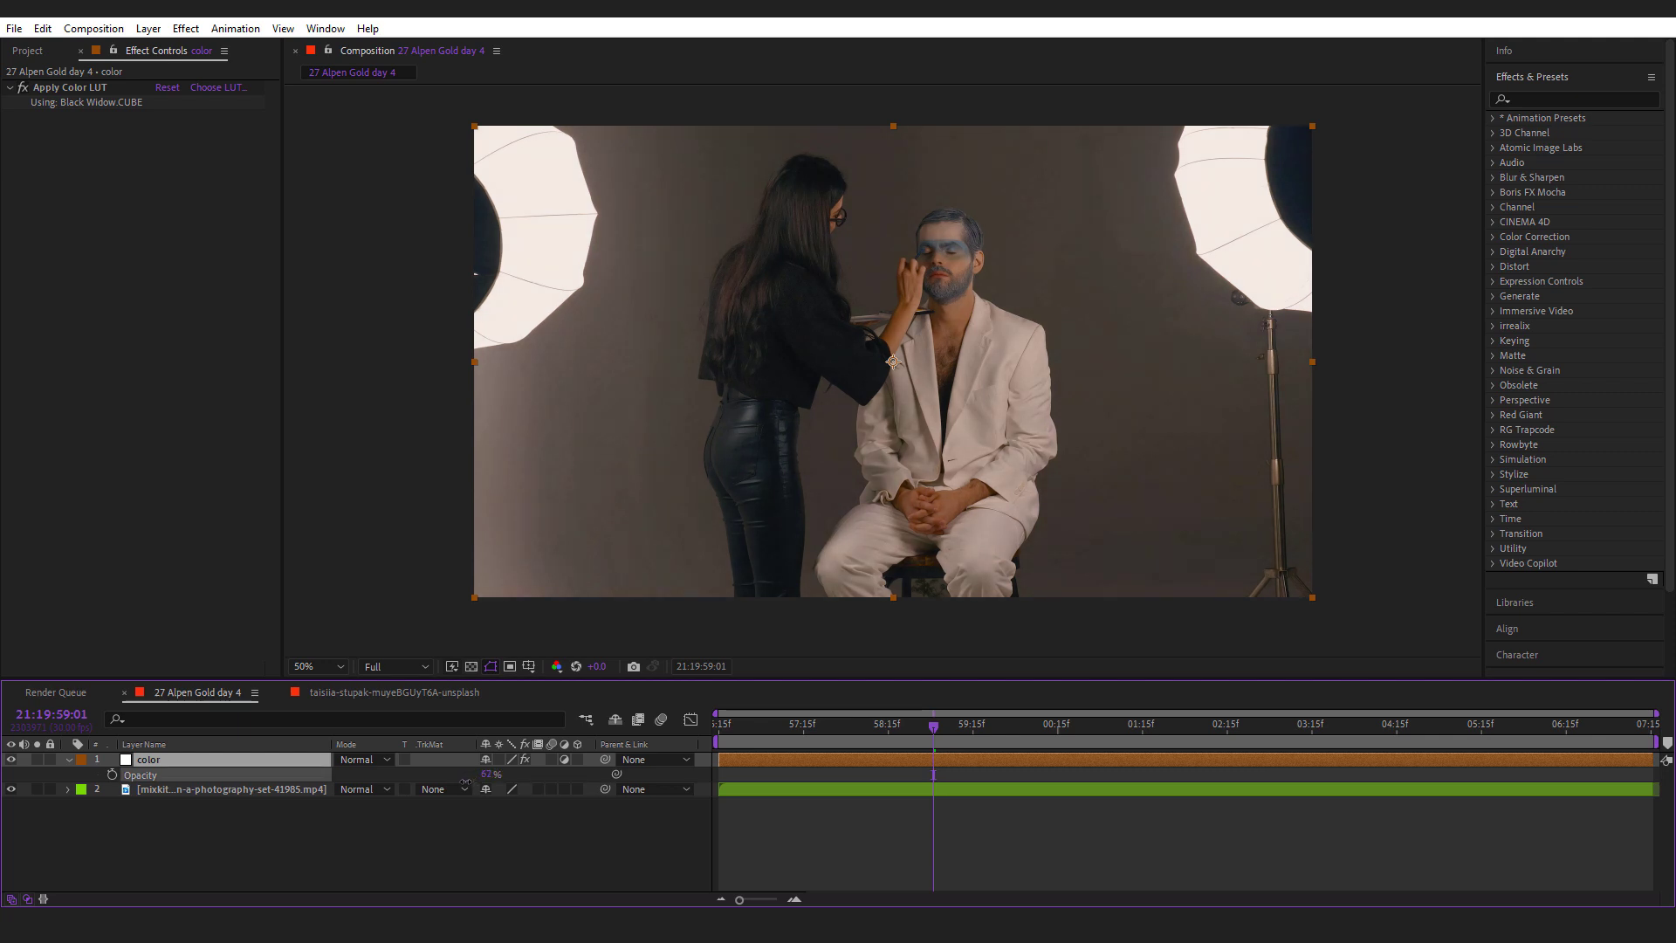
key("Return")
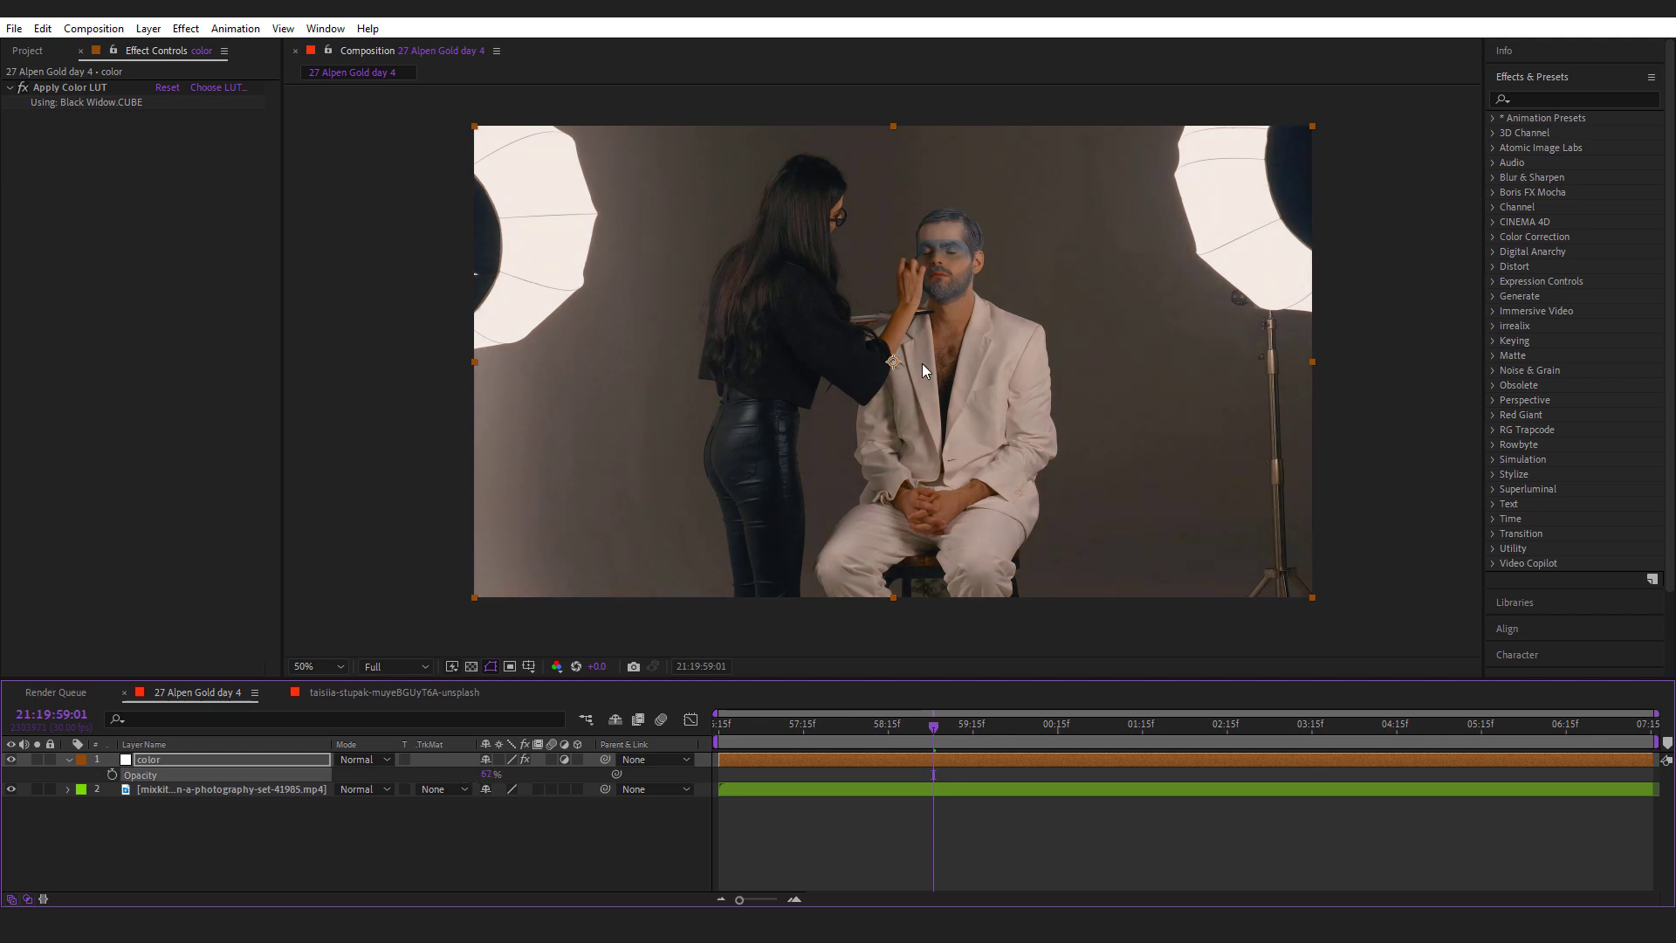
left_click(13, 763)
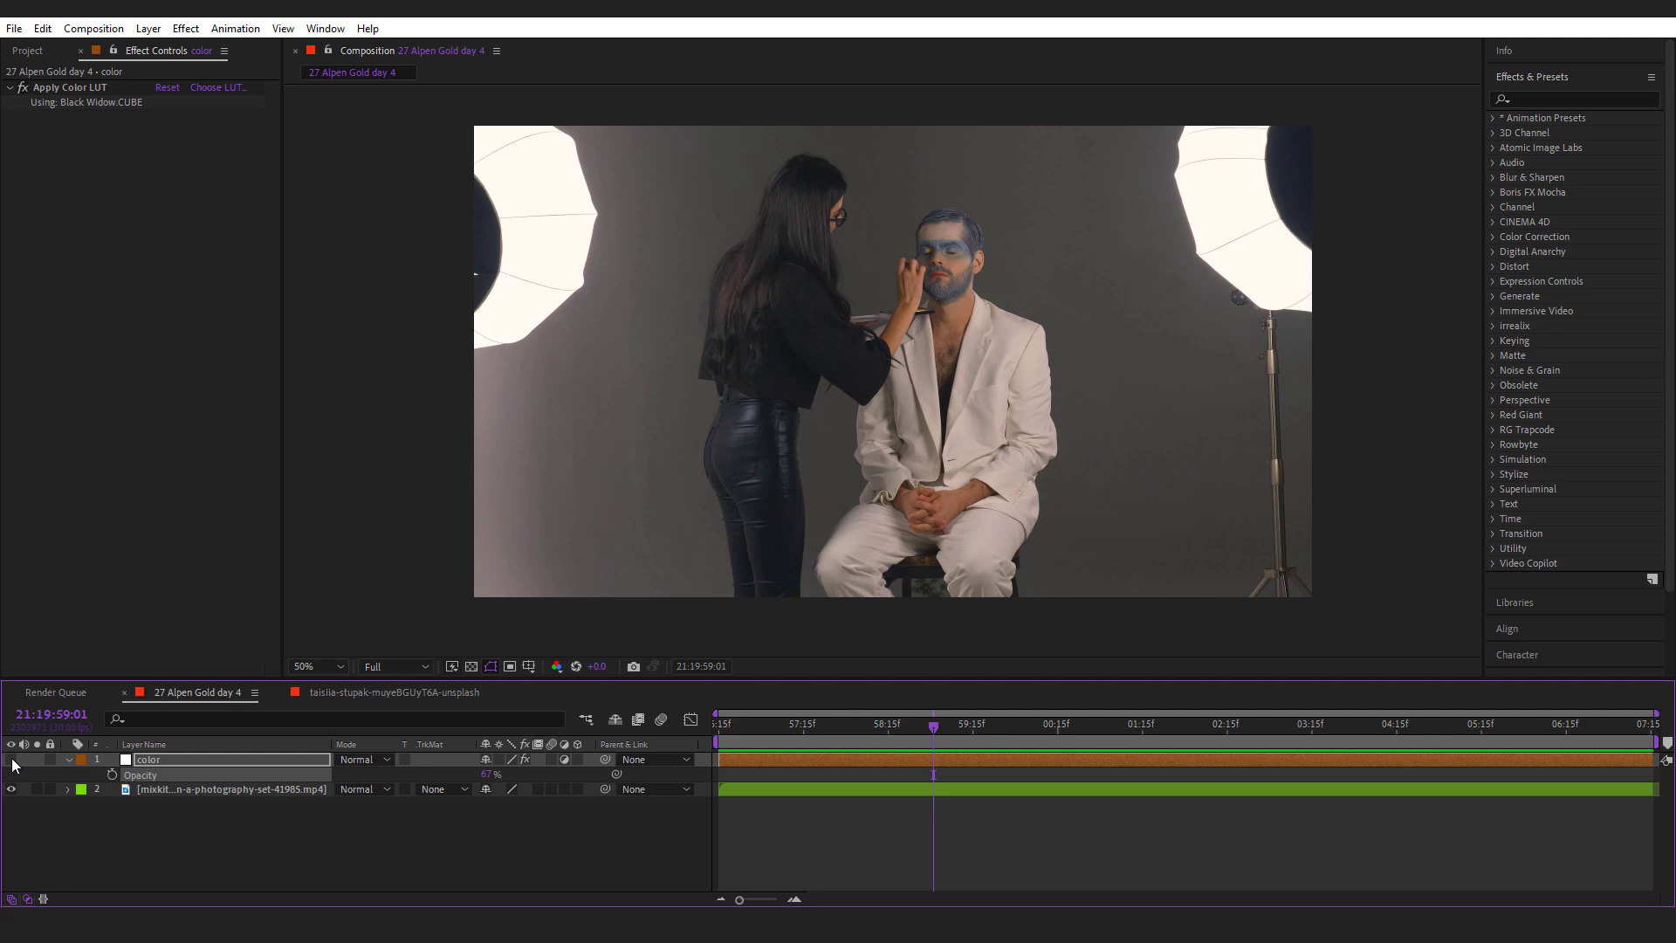
left_click(14, 763)
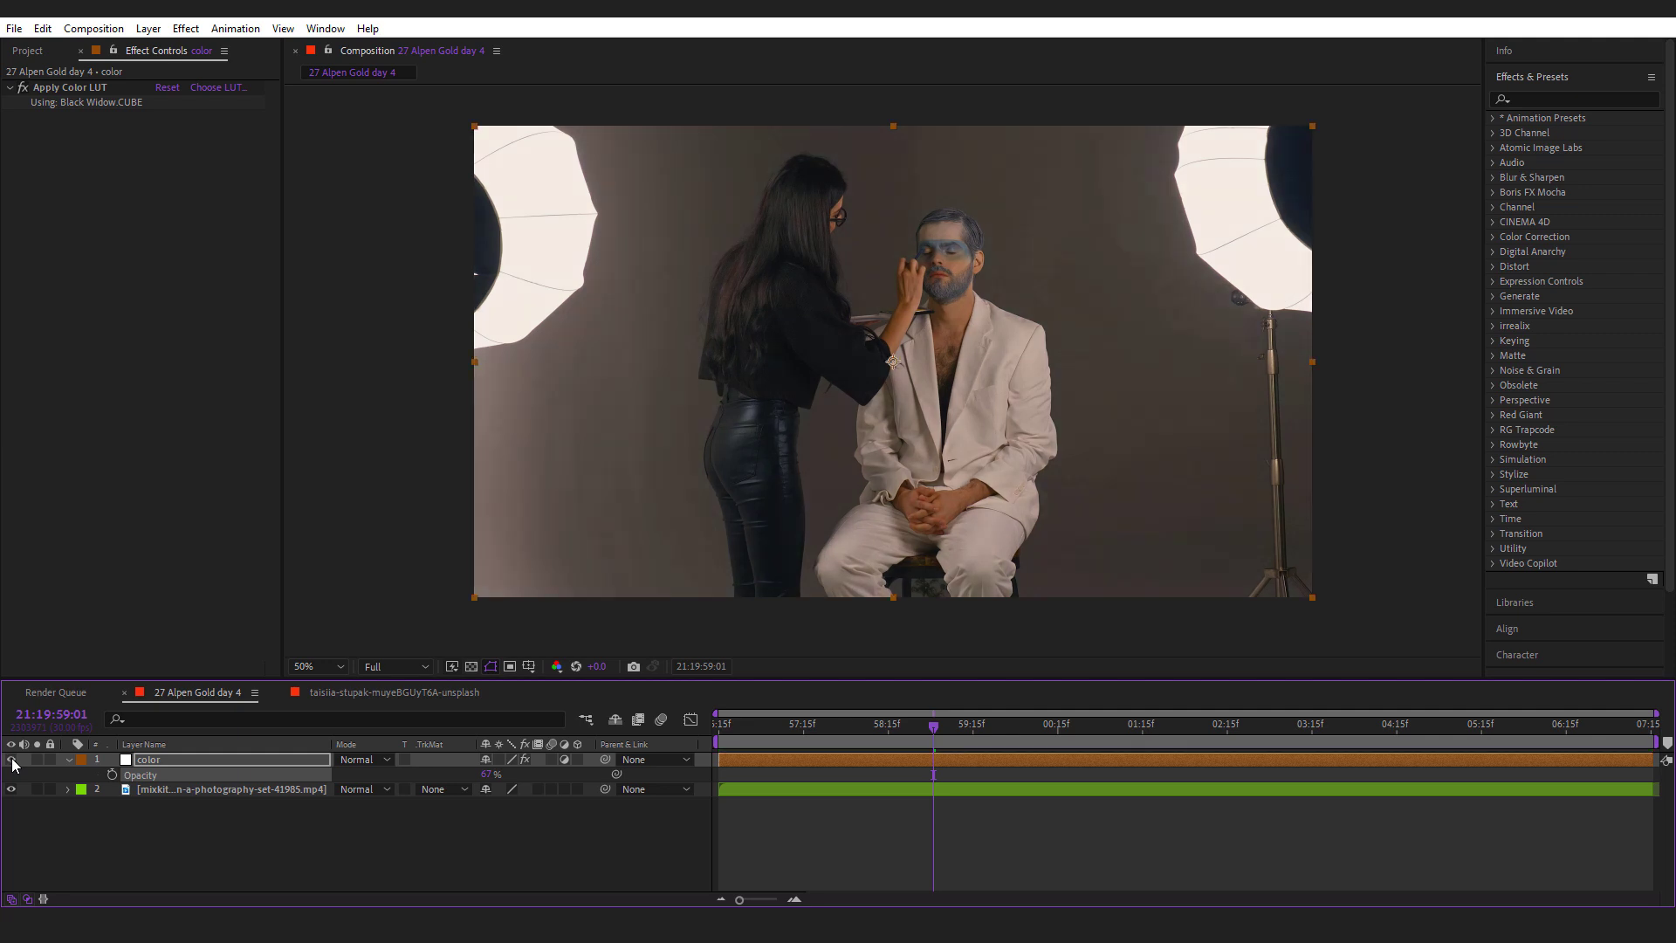
- Delete the Black Widow Apply Color LUT effect from the color layer
left_click(142, 766)
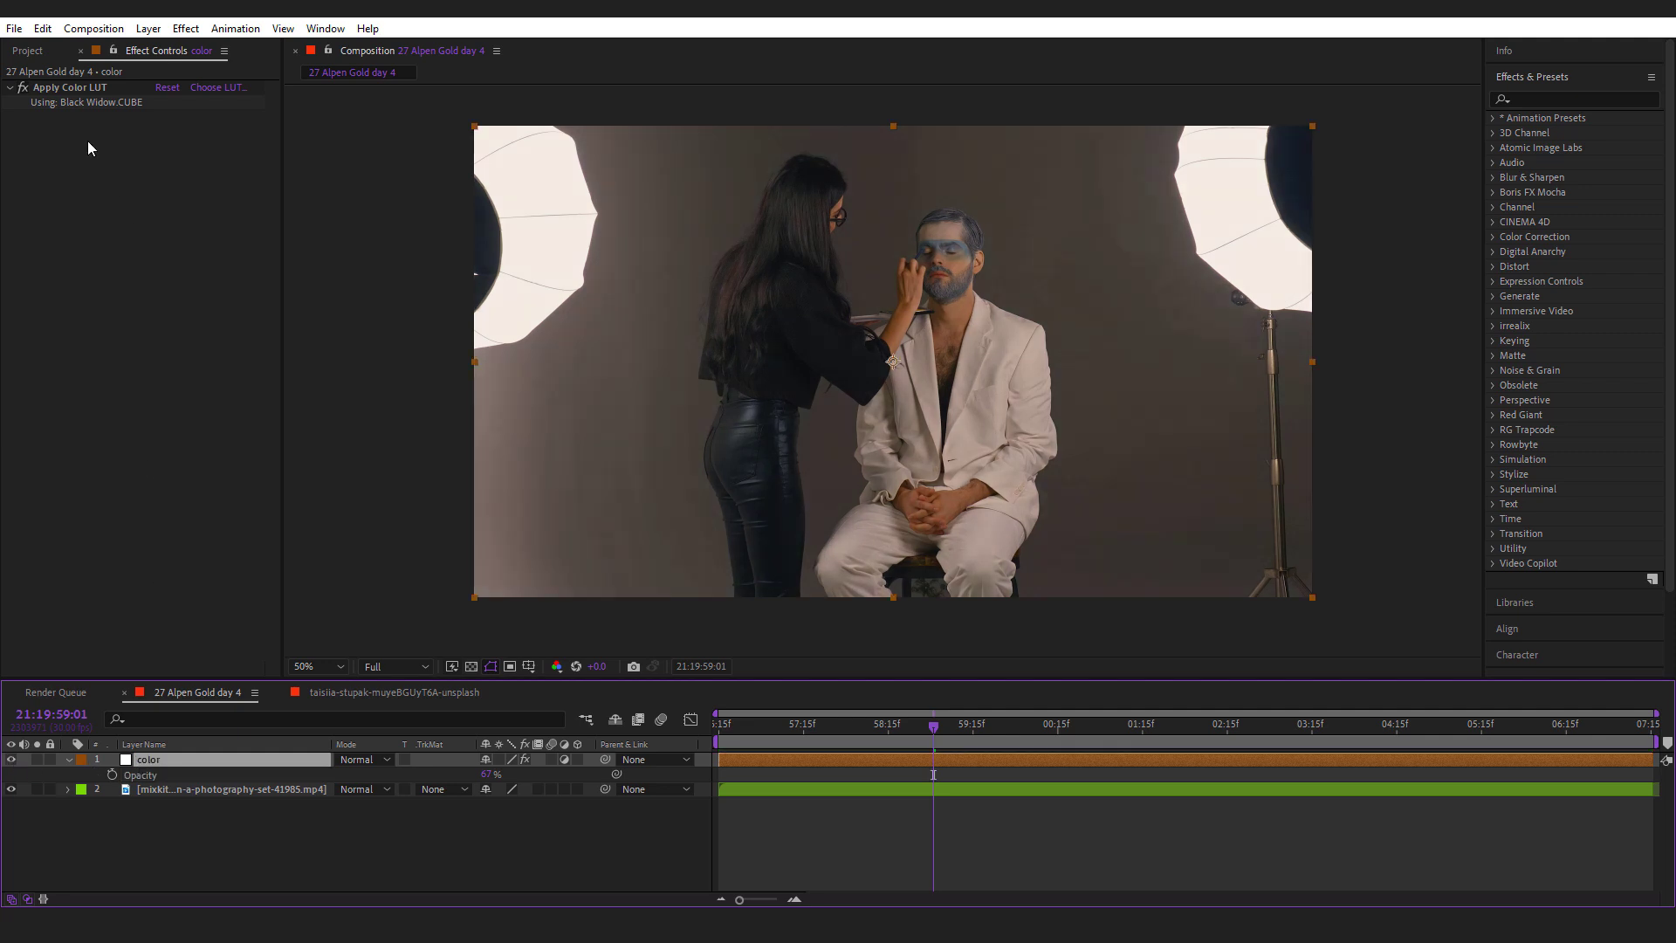
left_click(93, 89)
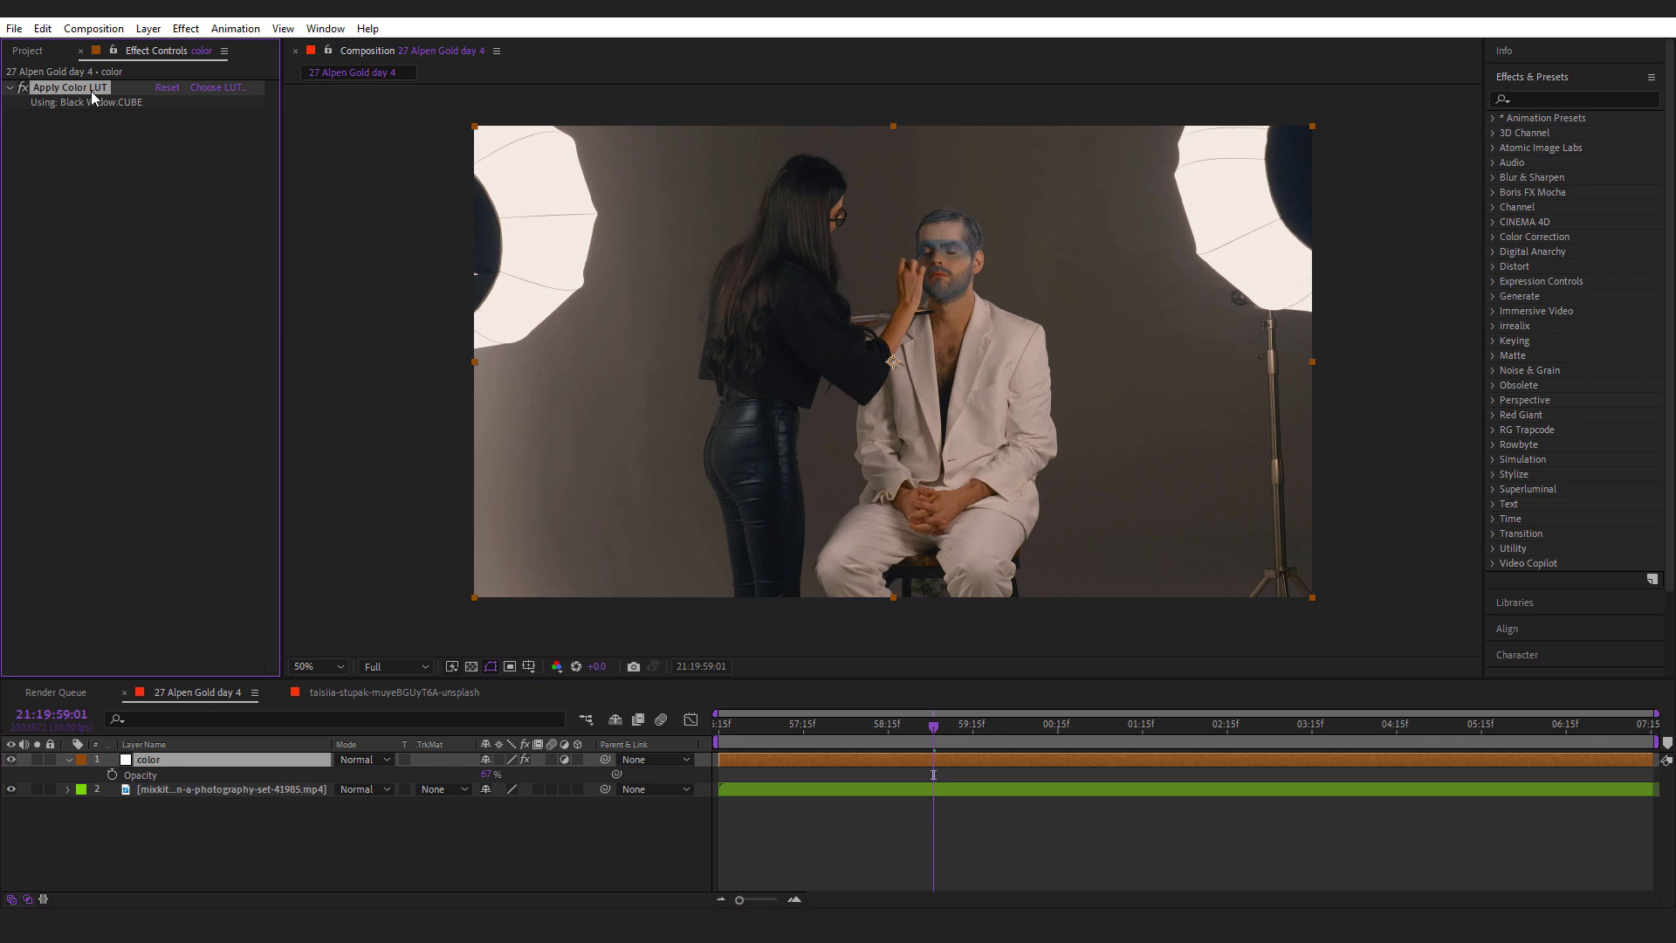
left_click(40, 31)
left_click(97, 225)
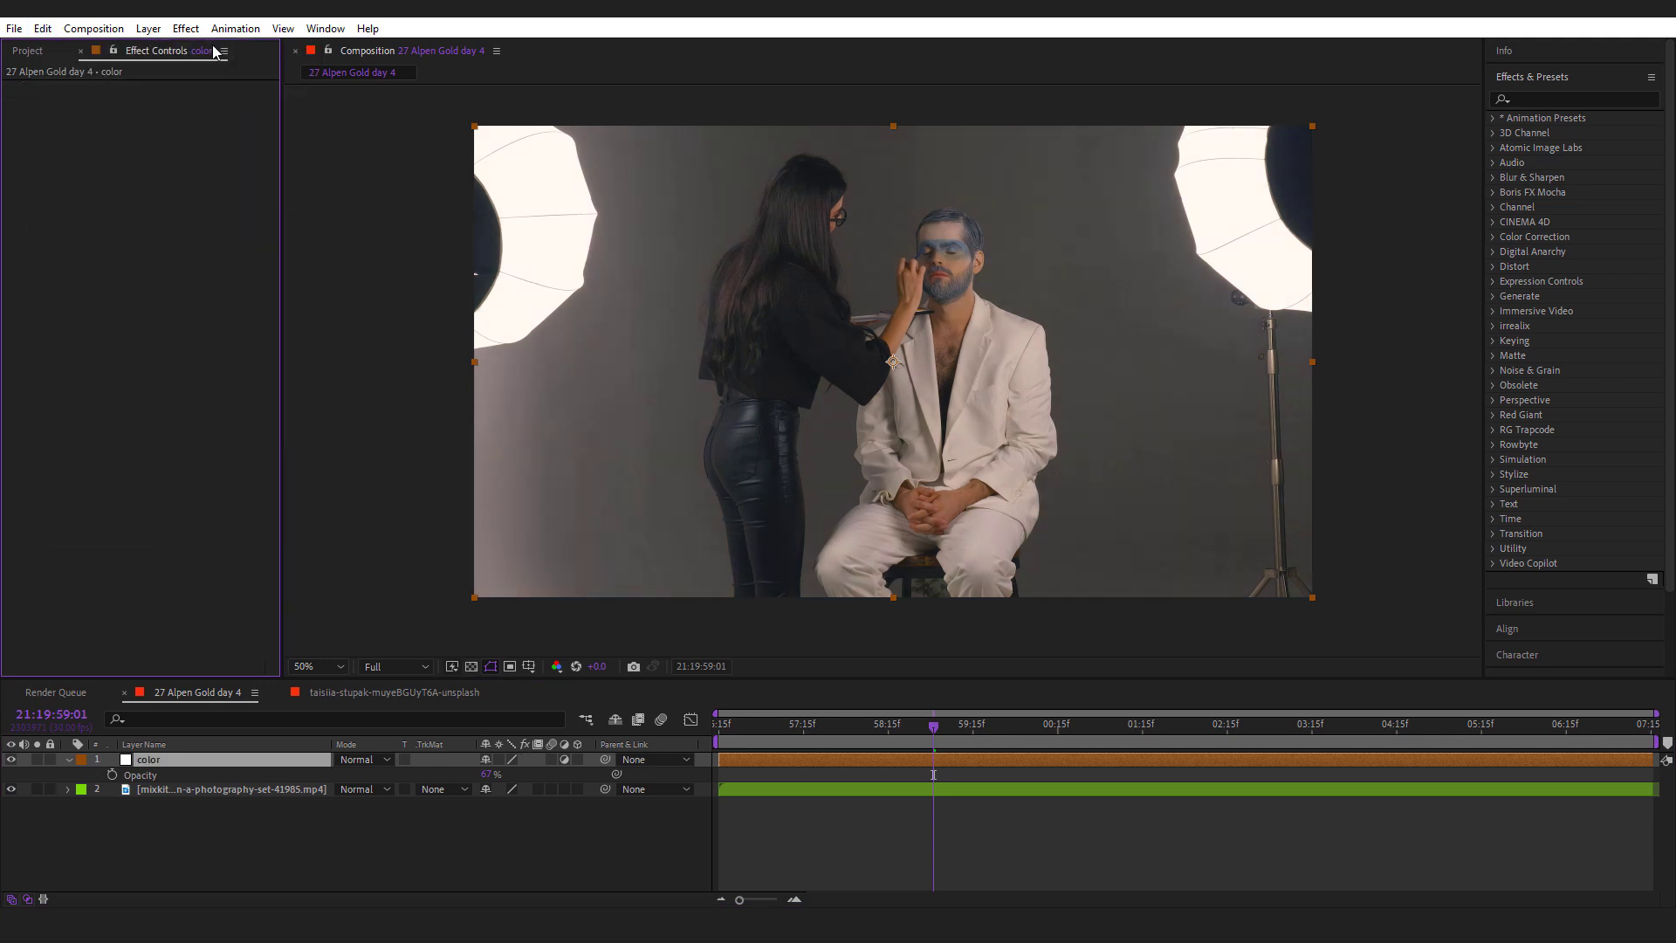
left_click(186, 29)
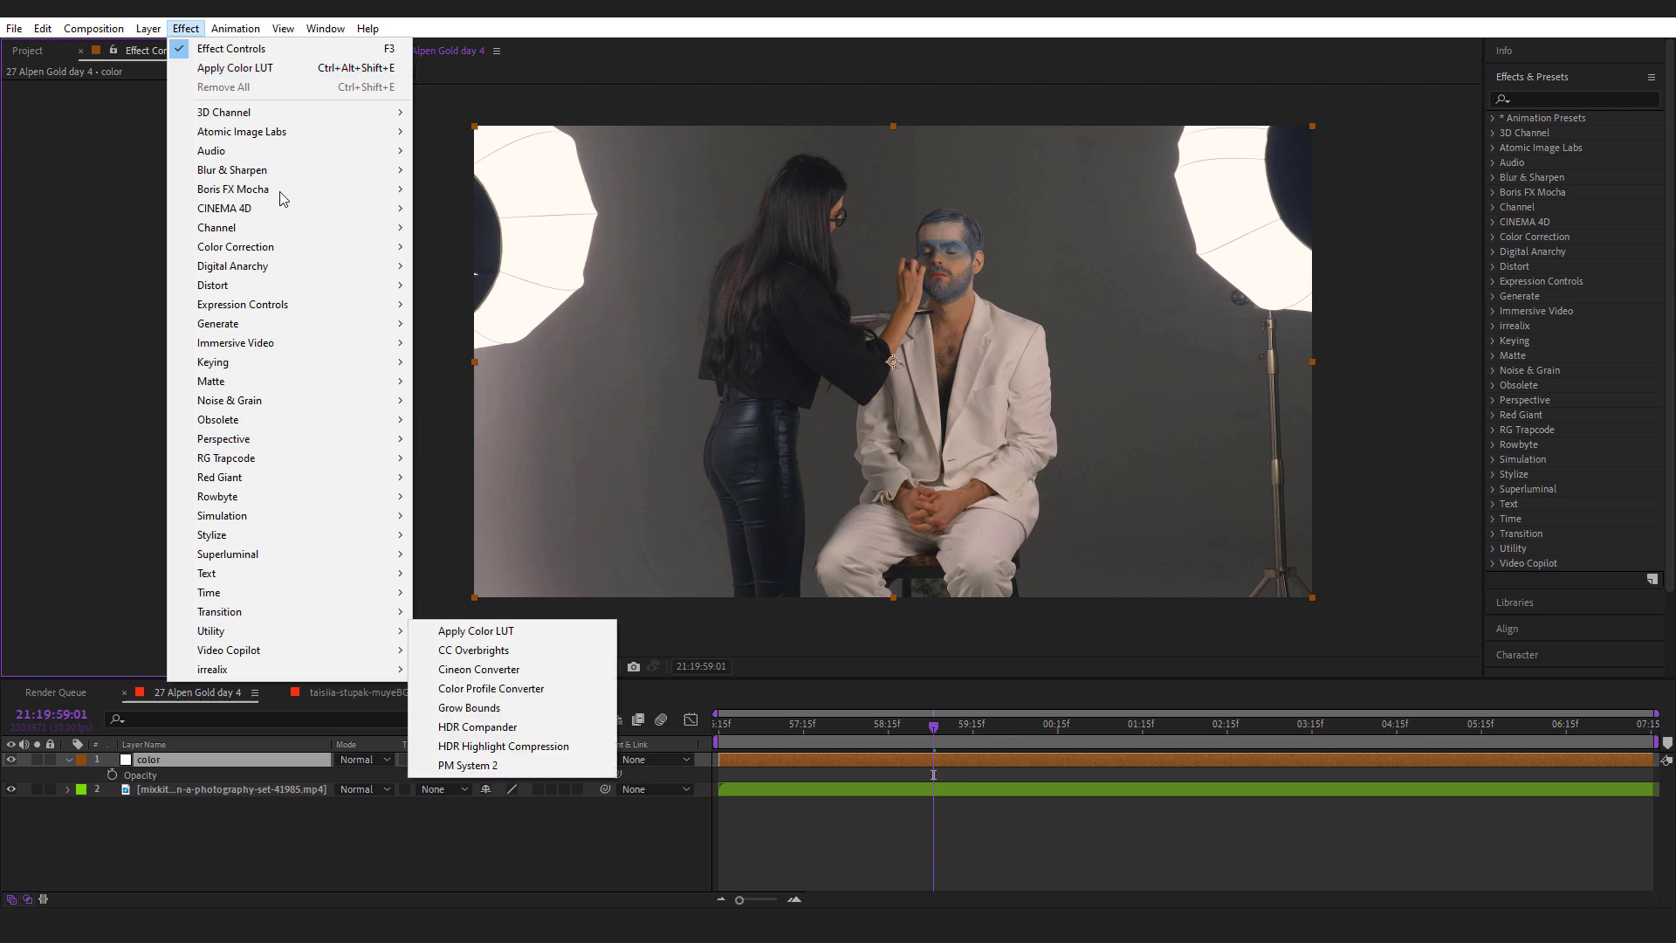
- Apply Color LUT with The Hobbit.CUBE to the color layer
left_click(289, 70)
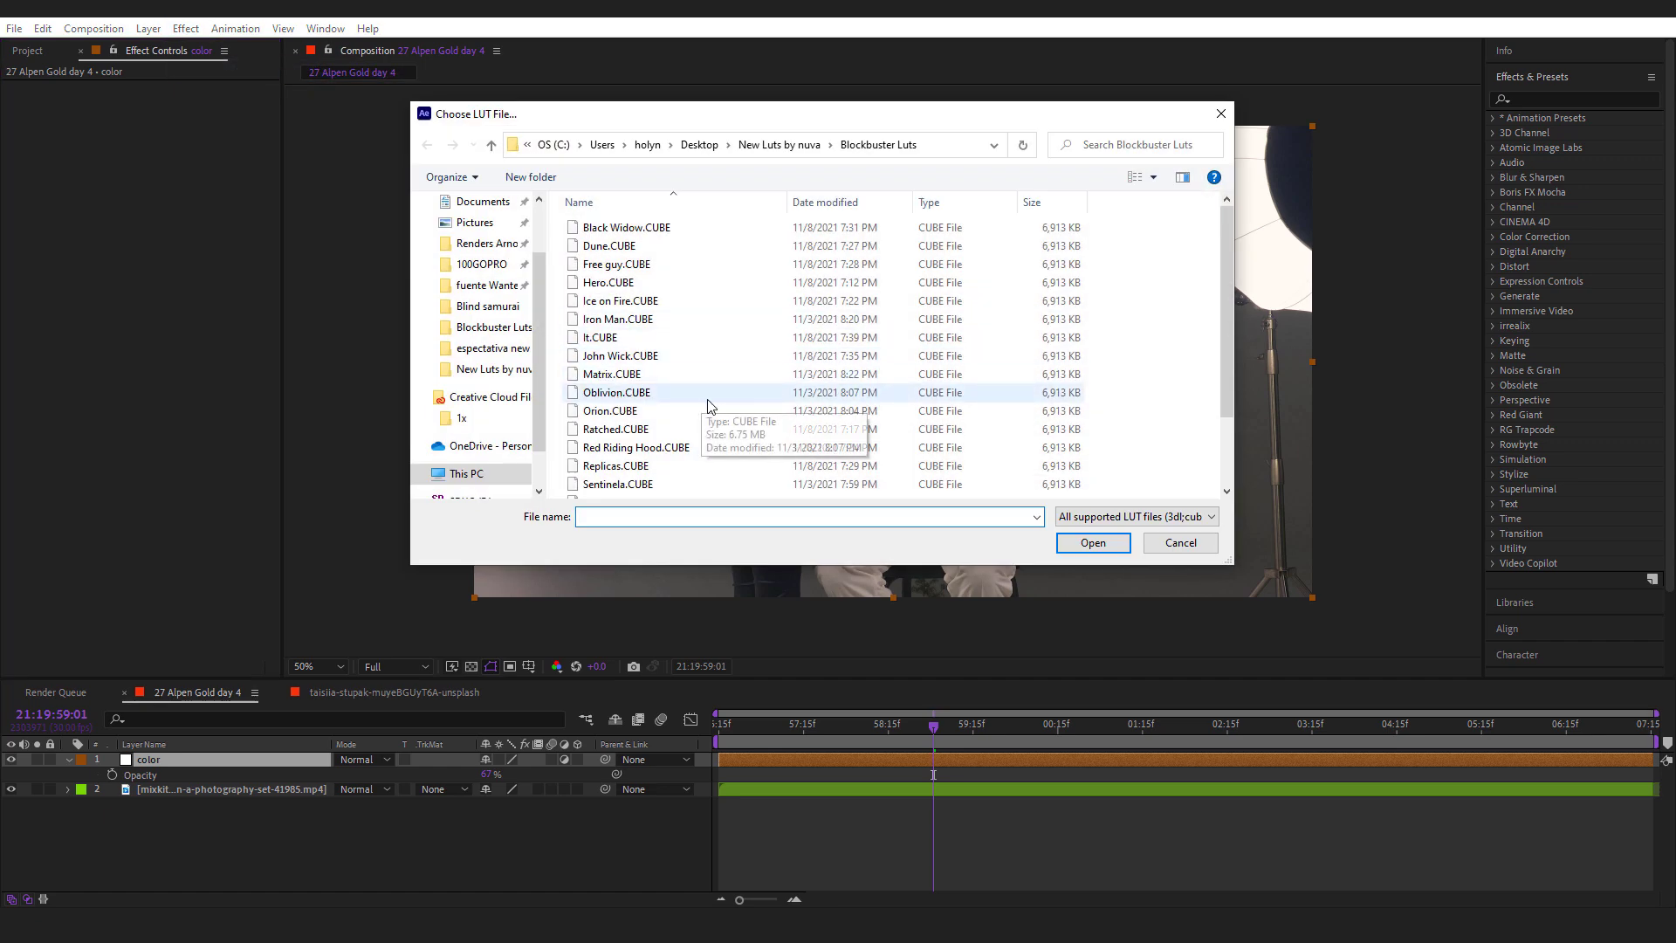
scroll(708, 402, "down", 1)
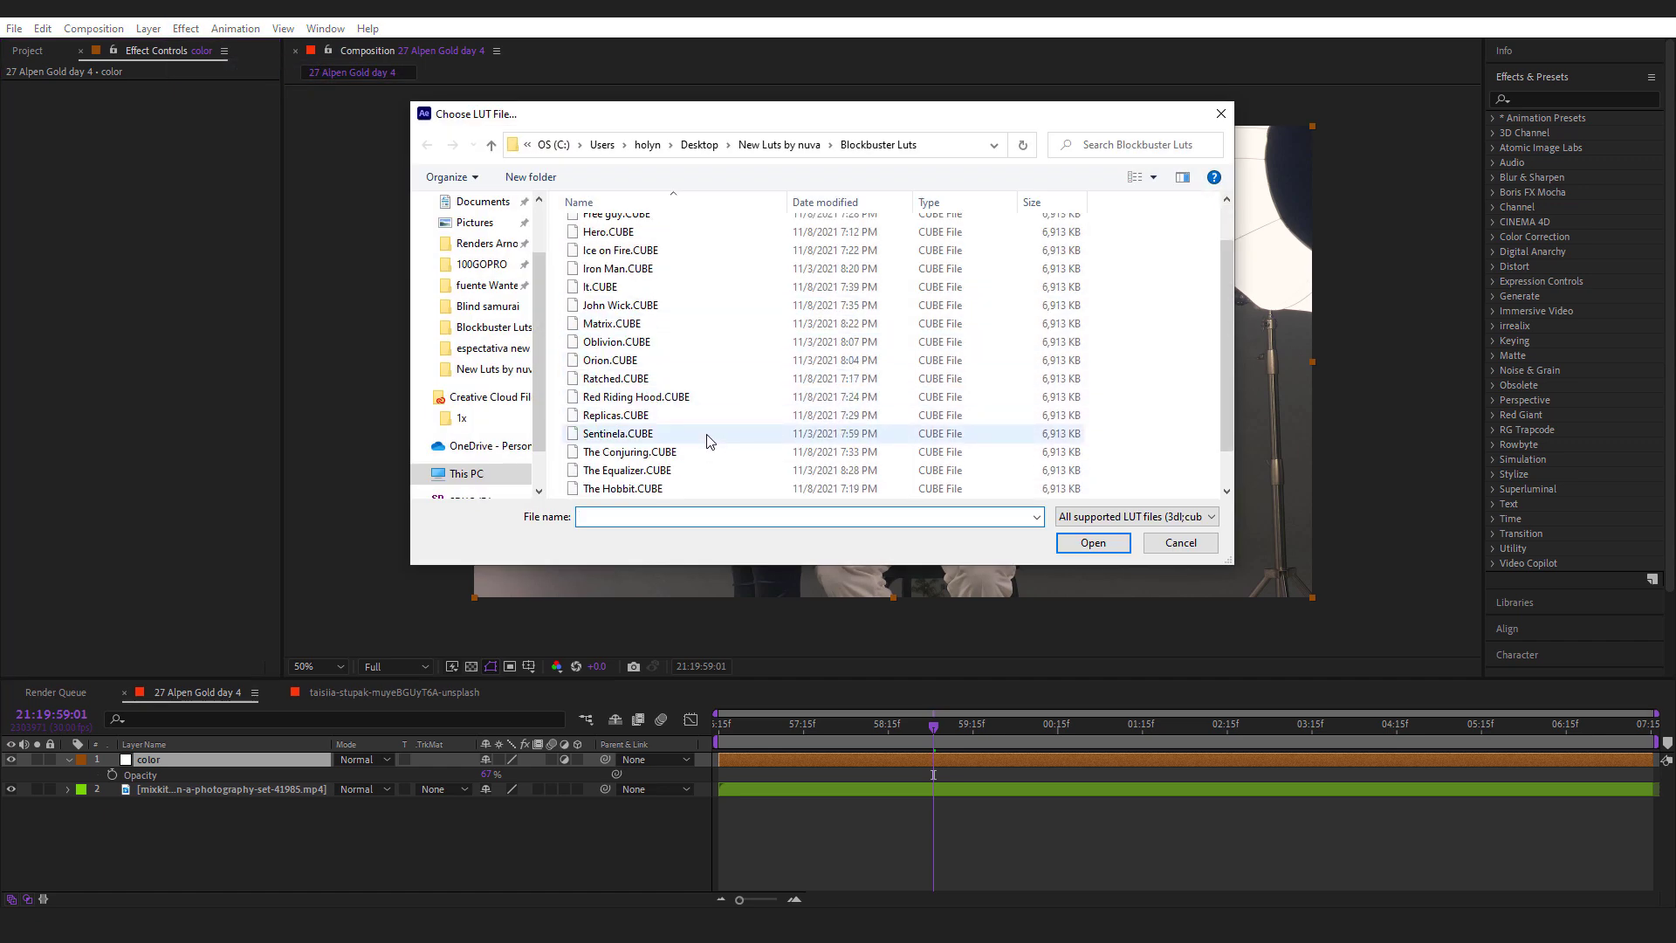
left_click(629, 492)
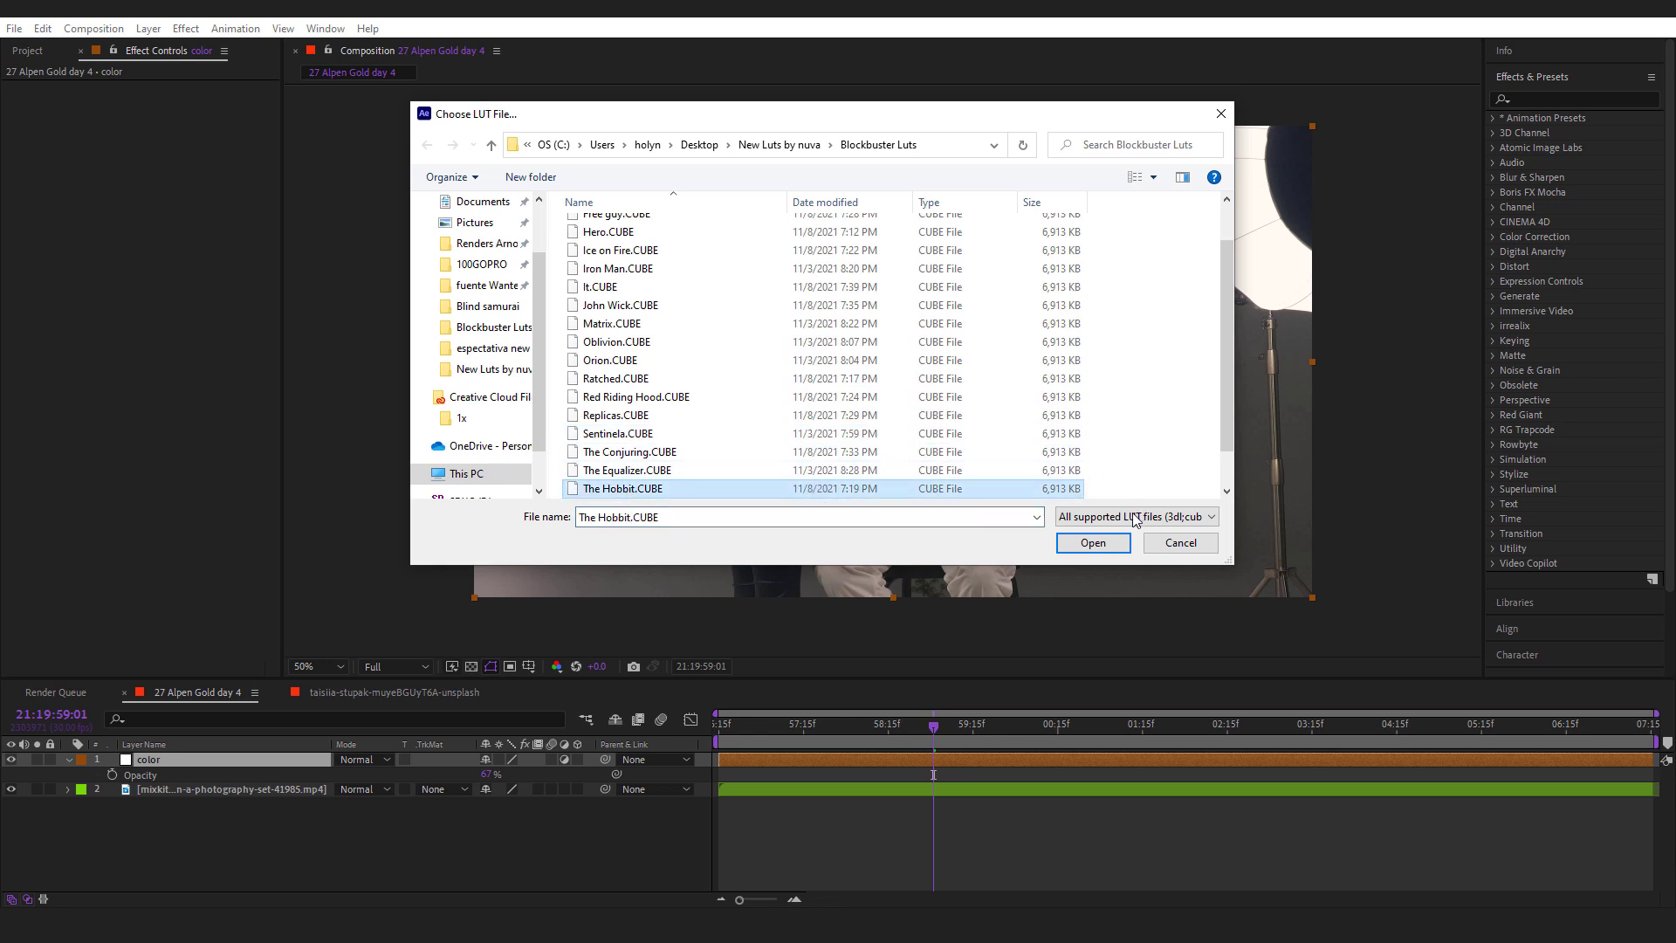
left_click(1091, 543)
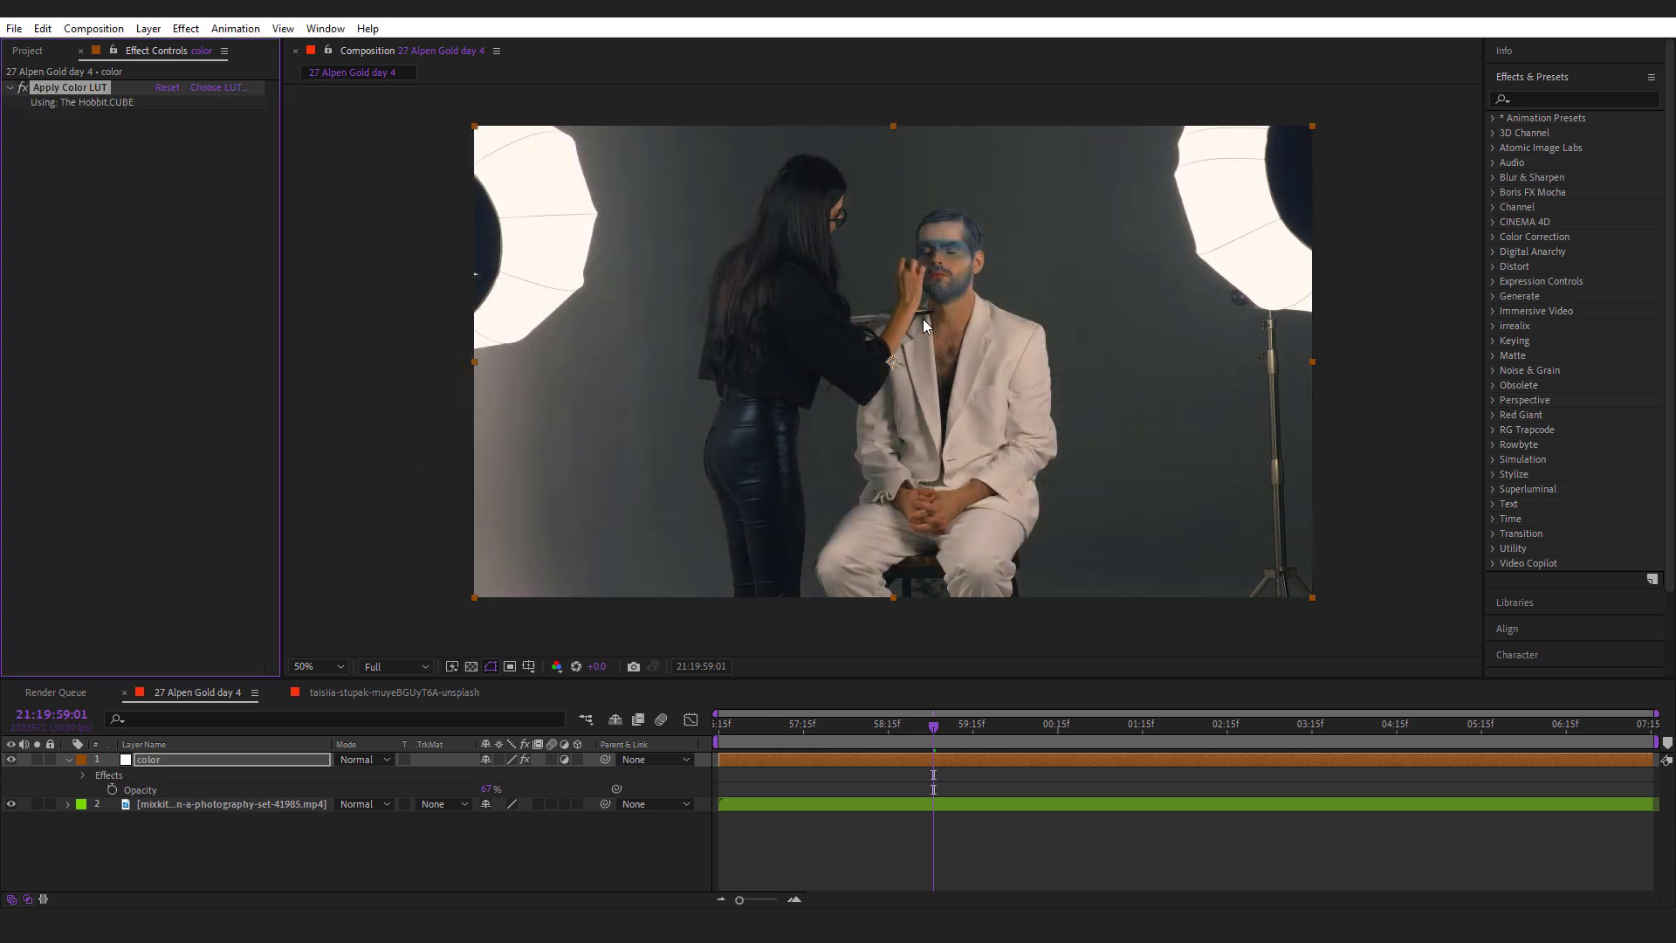
- Zoom the viewer to 100% and toggle The Hobbit LUT off and on to compare
key("slash")
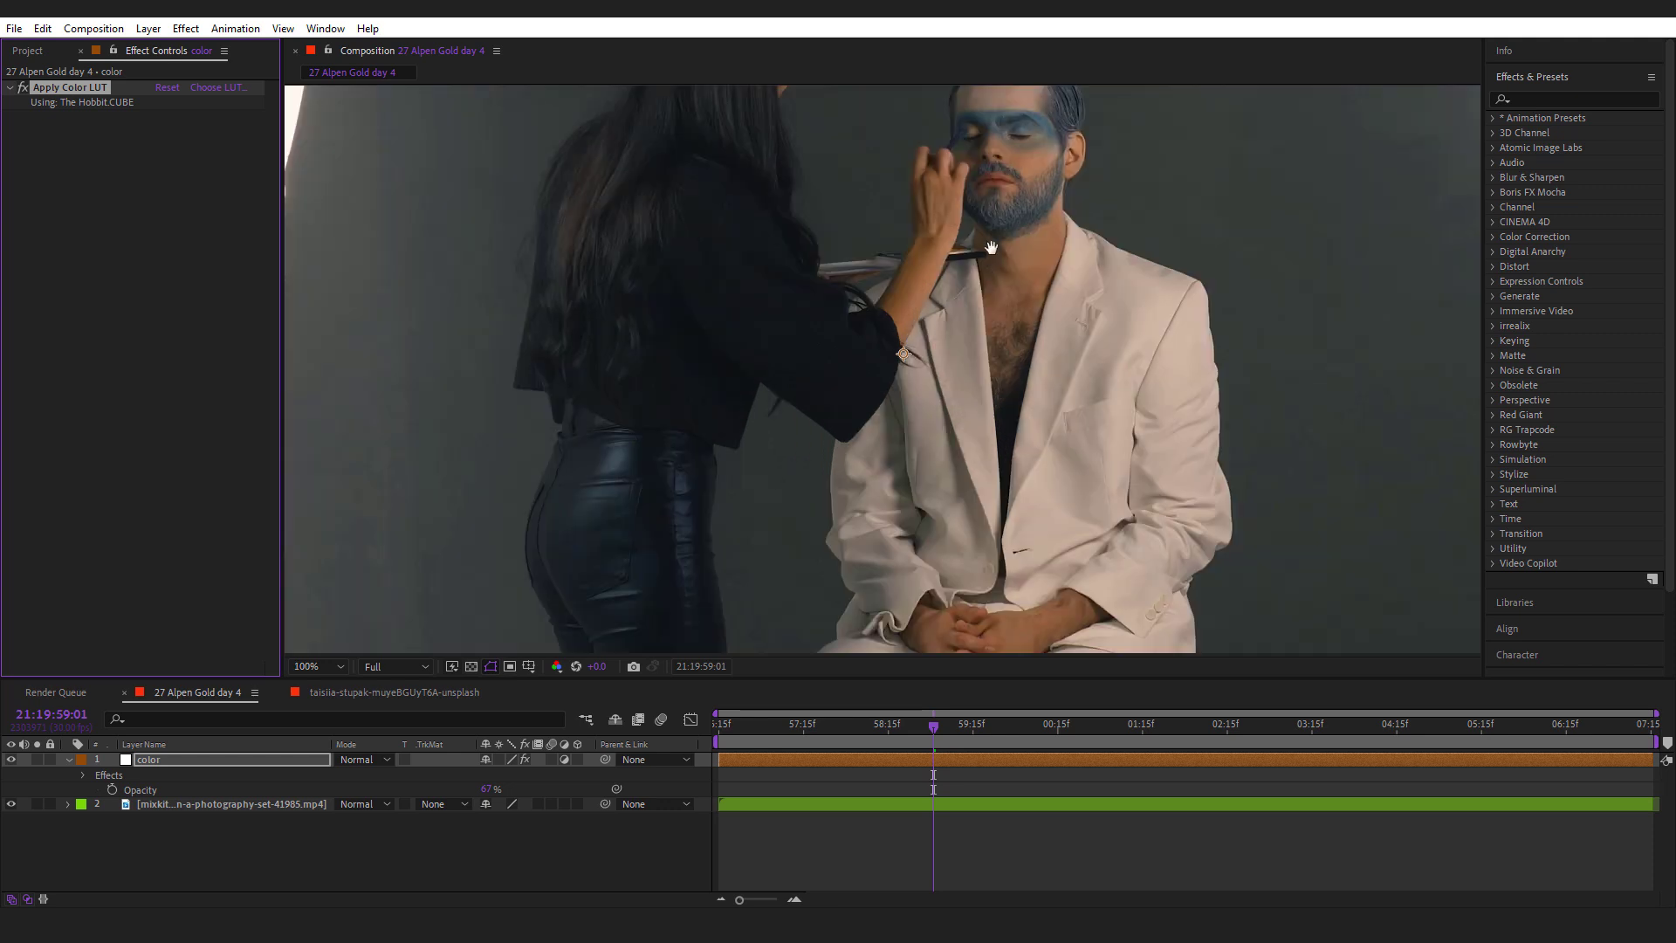
scroll(991, 248, "up", 3)
scroll(1013, 271, "up", 2)
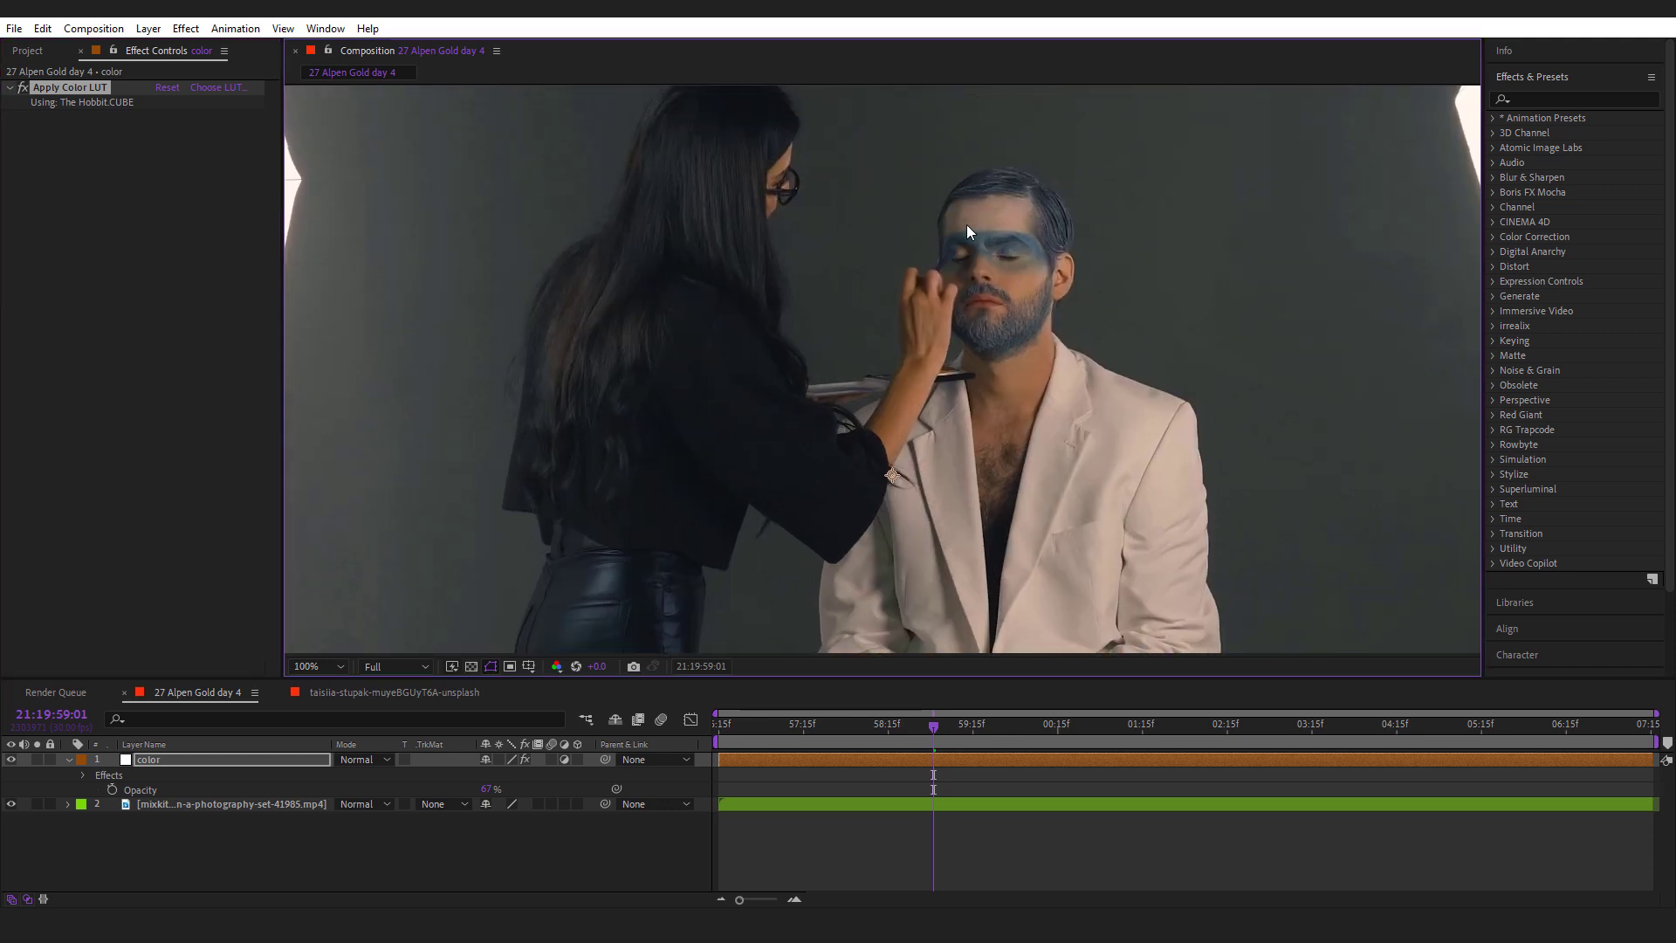
left_click(23, 87)
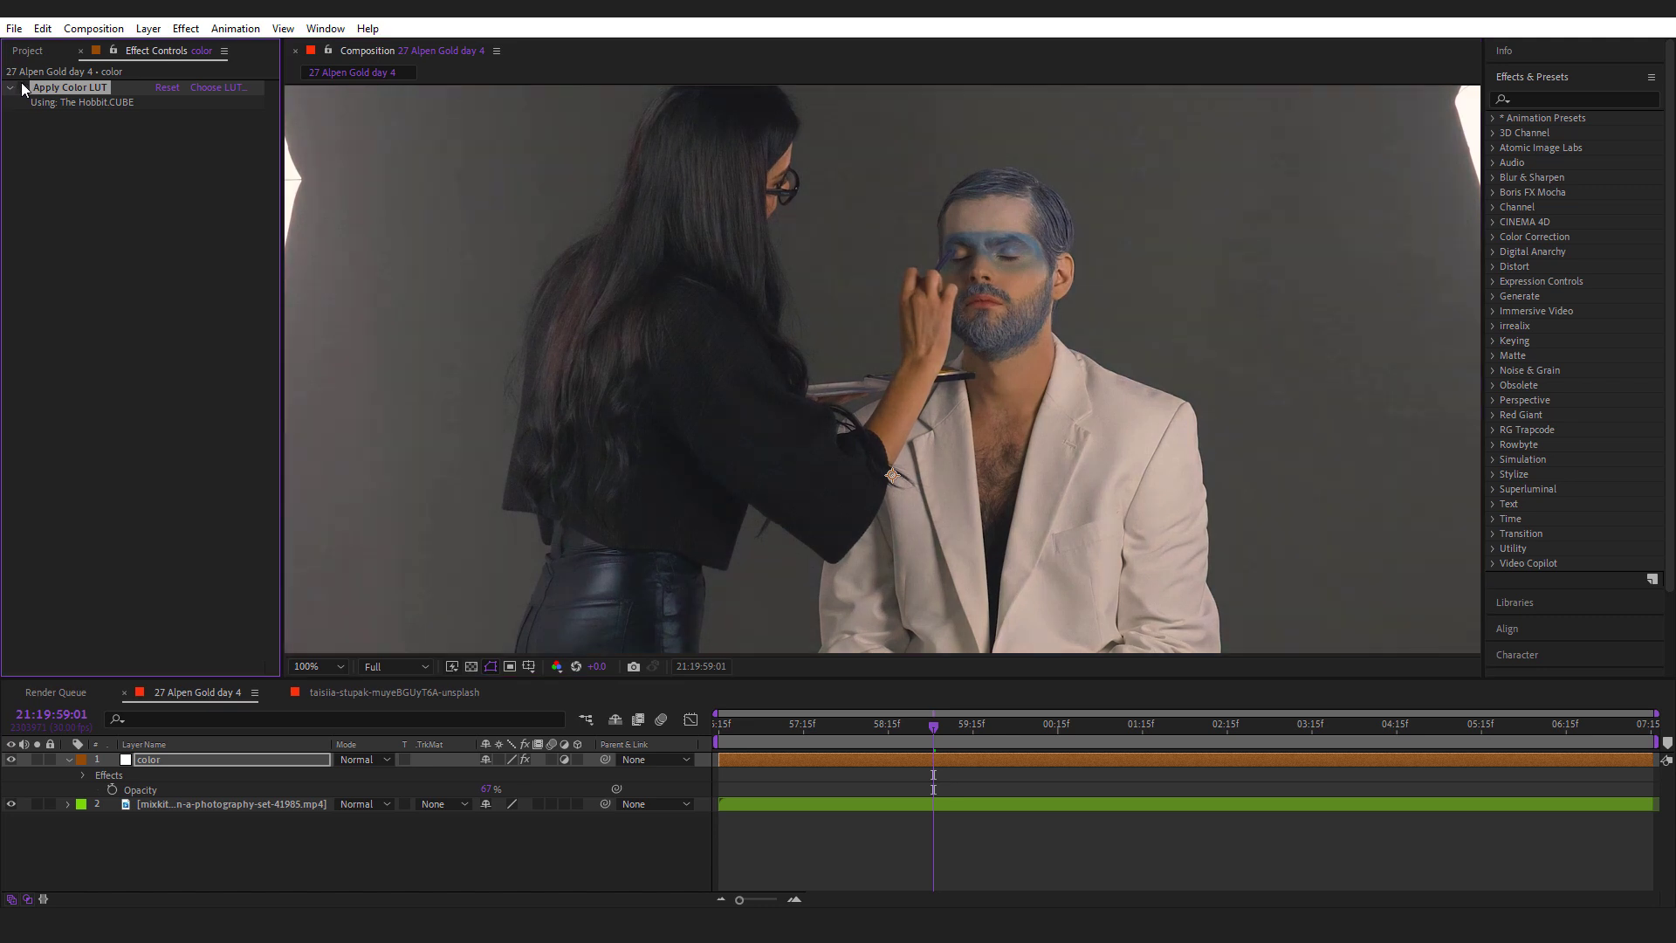
left_click(23, 87)
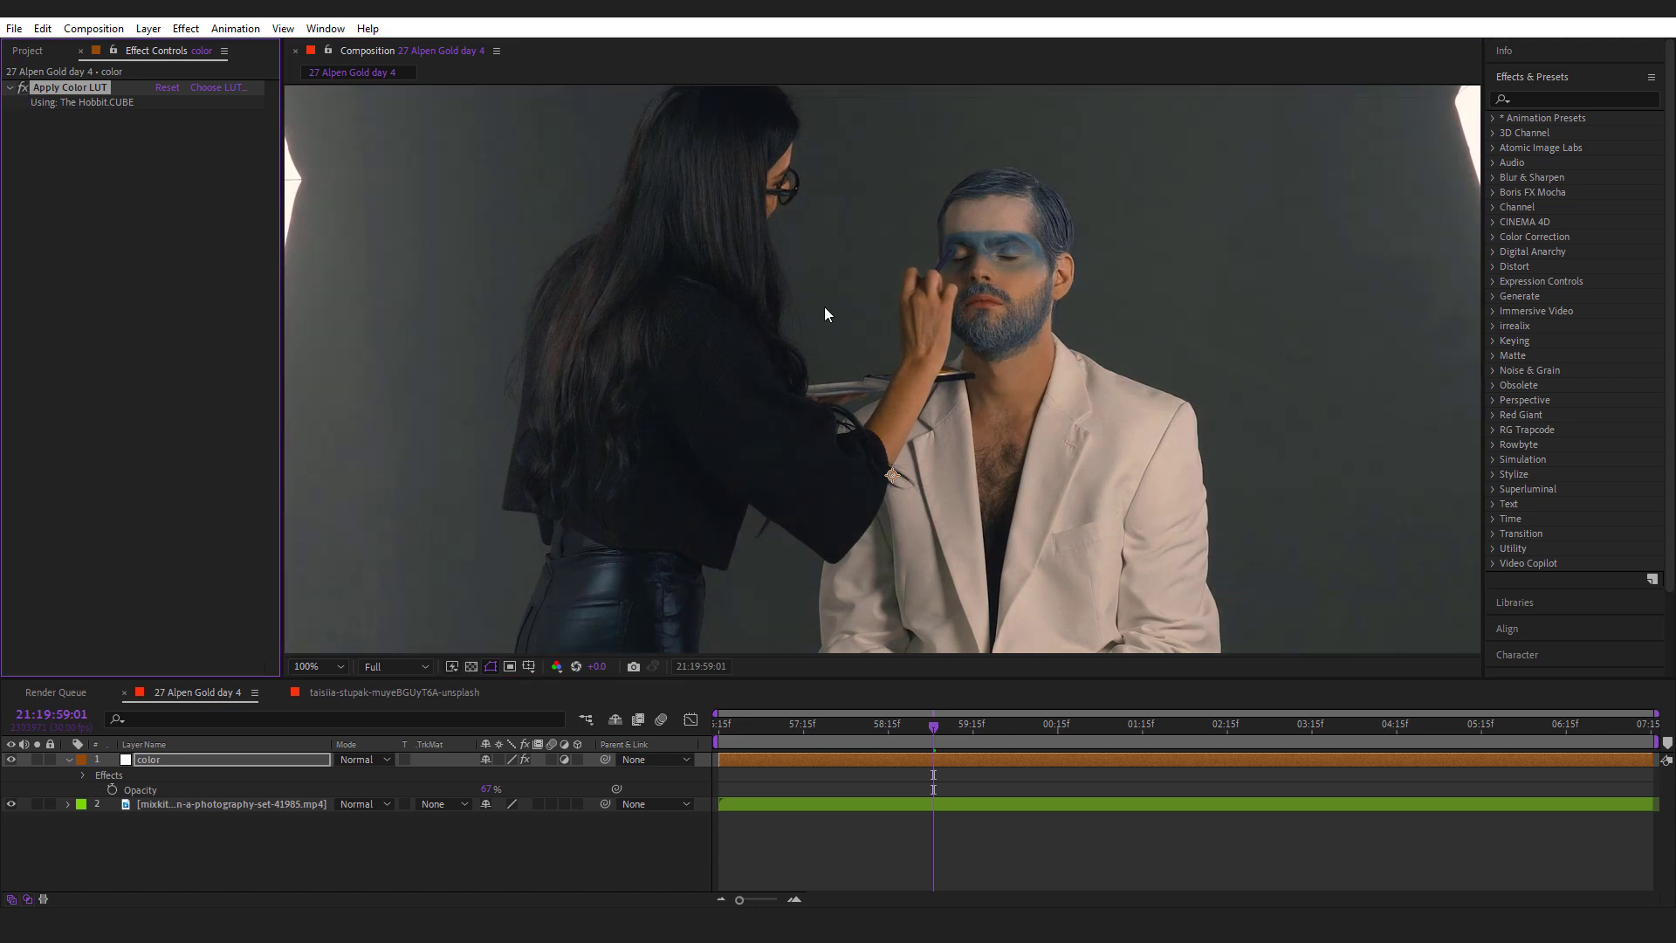
- Compare the grade a few more times, then zoom back to 50% and reselect the LUT effect
scroll(983, 458, "down", 3)
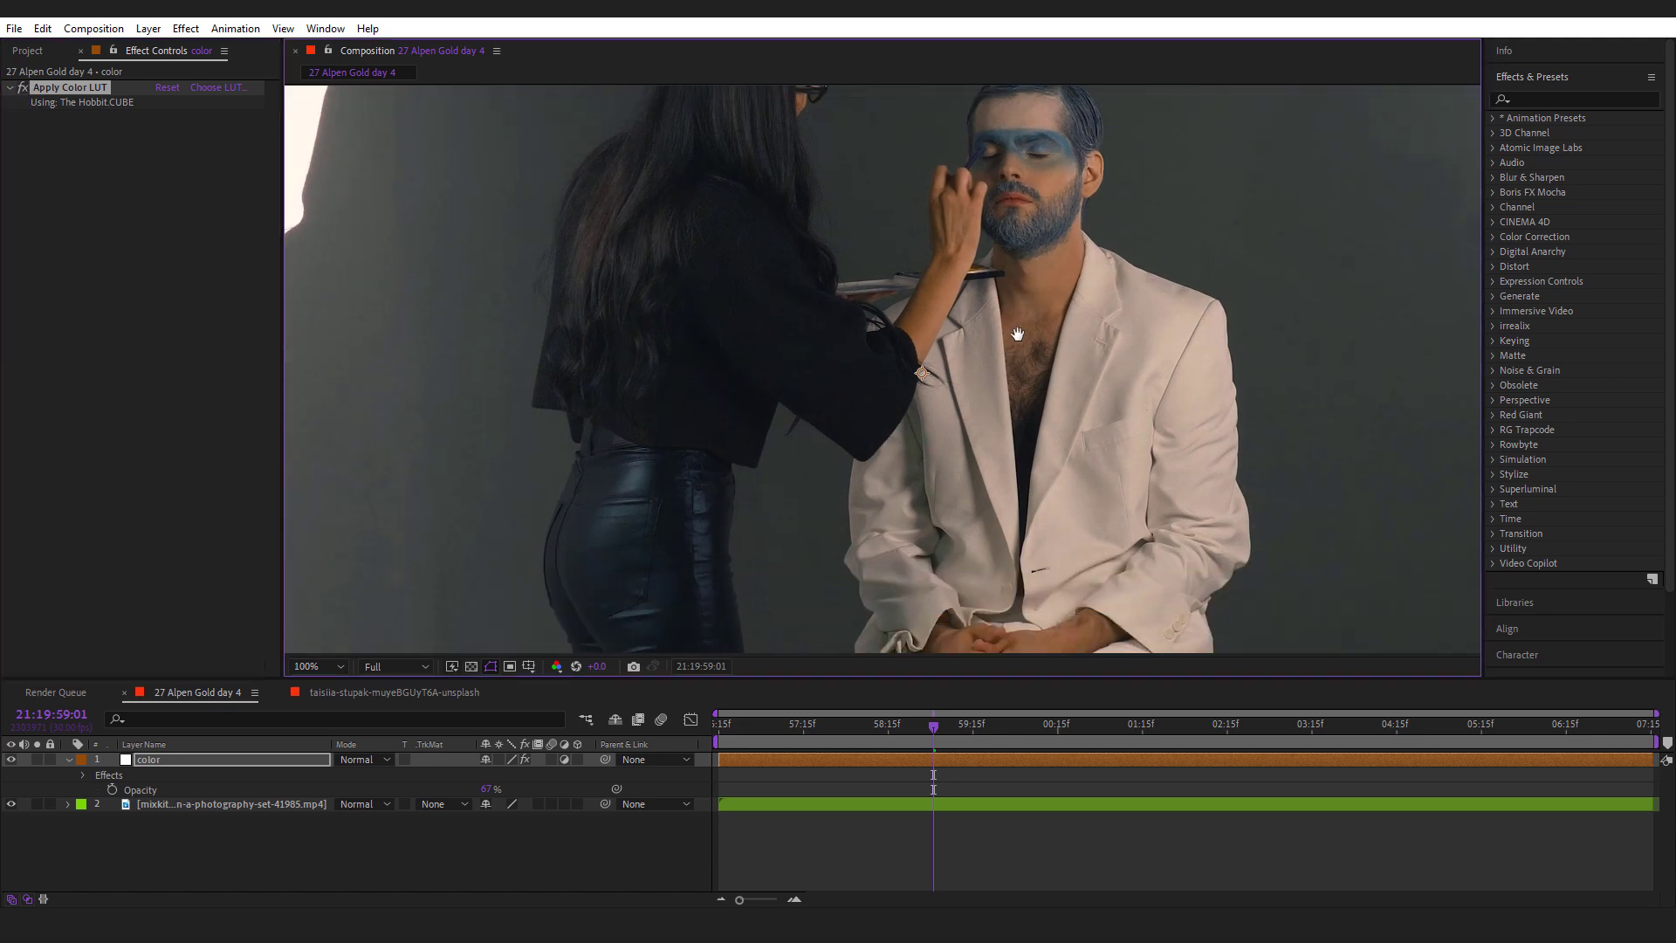
scroll(665, 480, "down", 3)
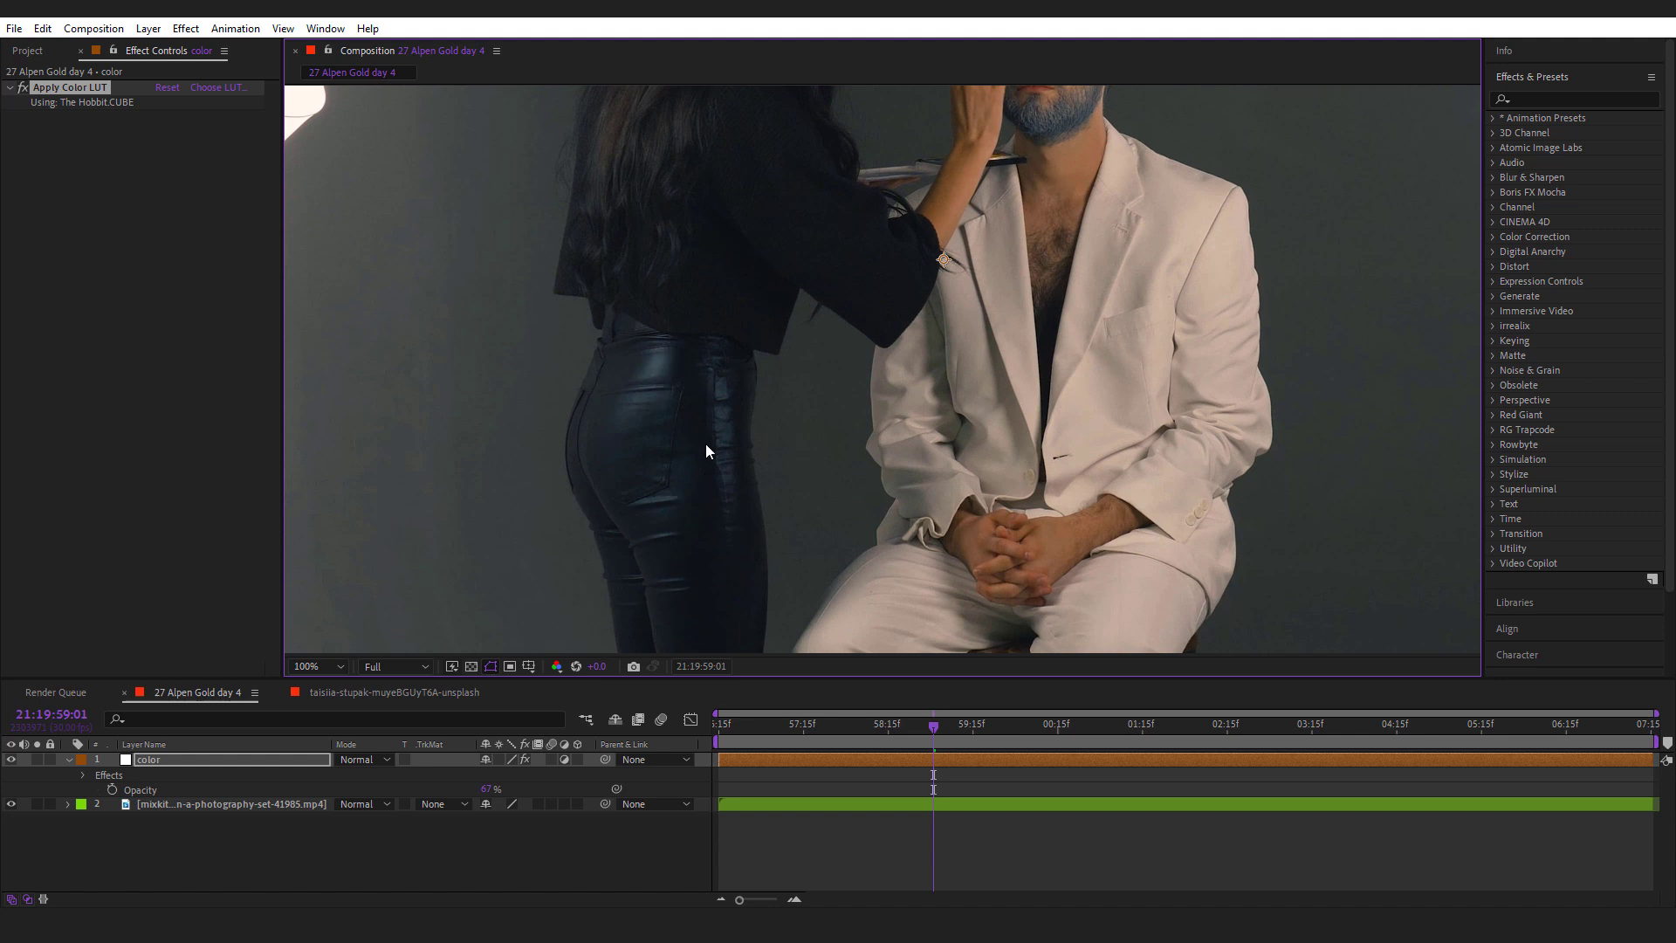
left_click(22, 87)
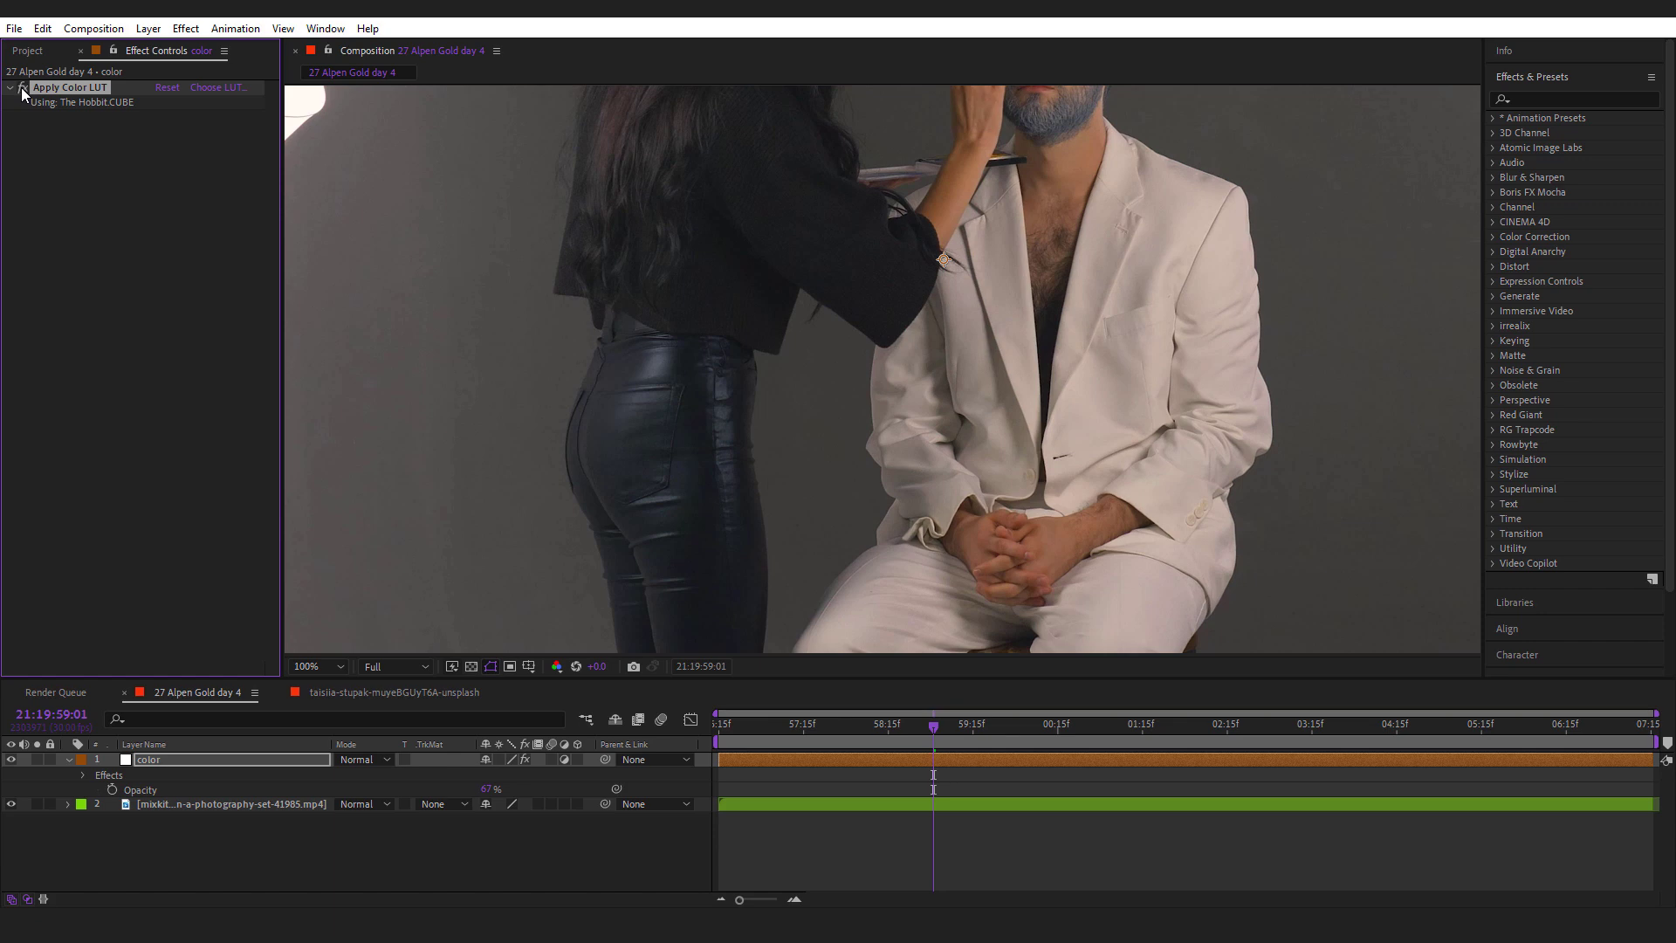
left_click(23, 87)
left_click(22, 88)
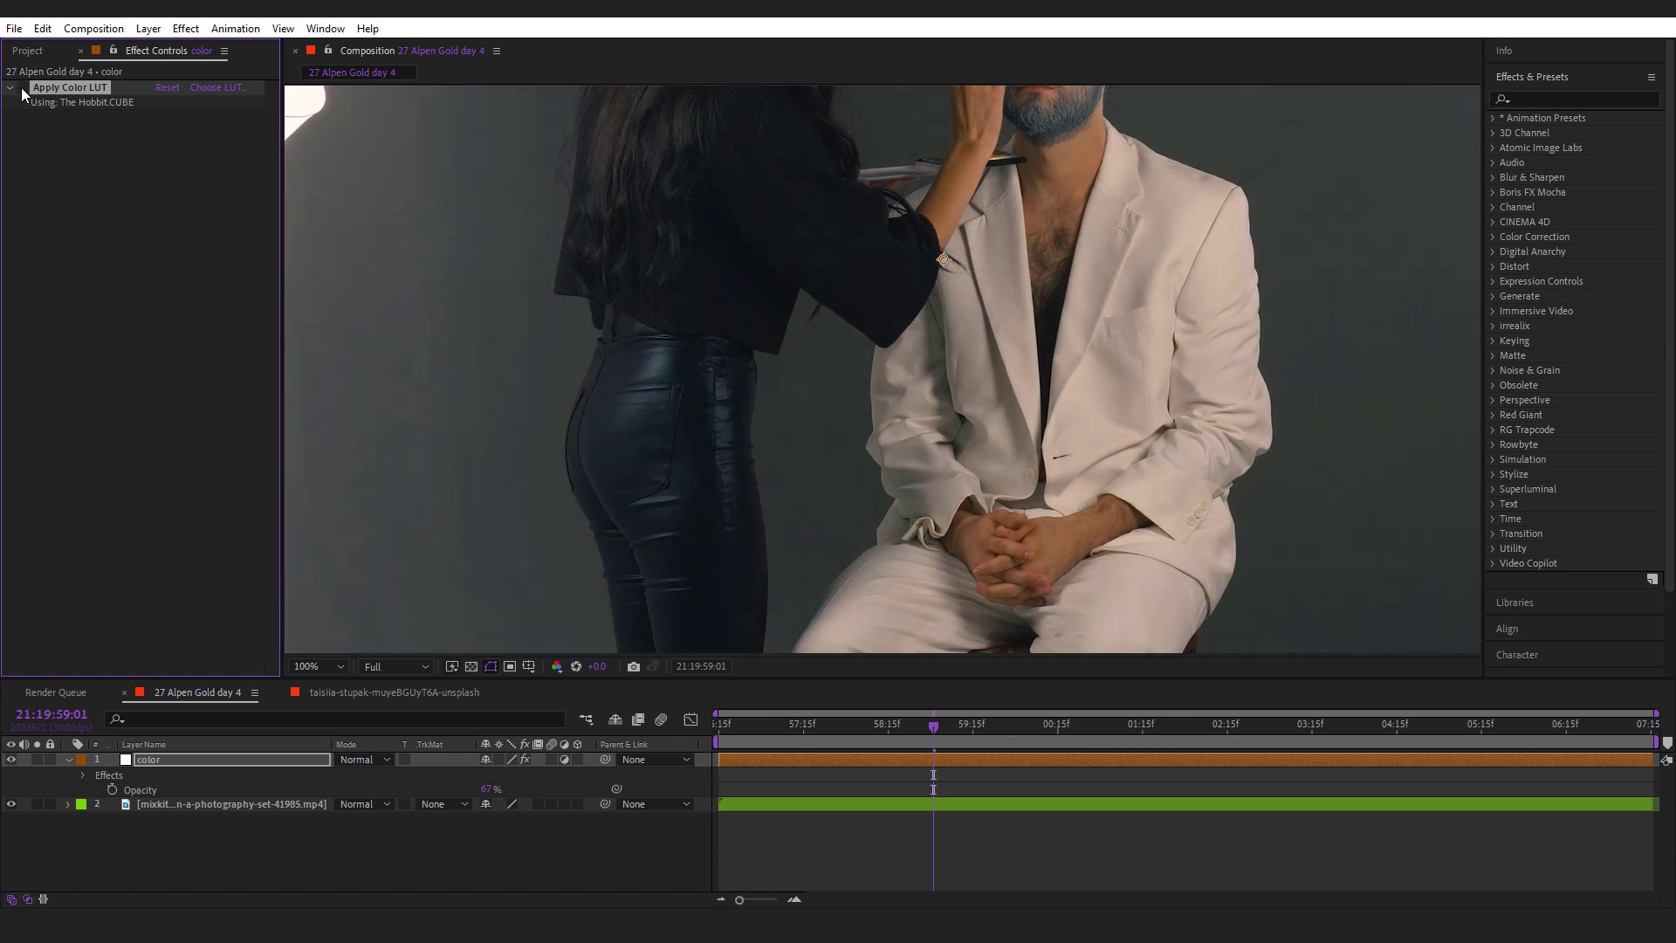
left_click(23, 87)
key("comma")
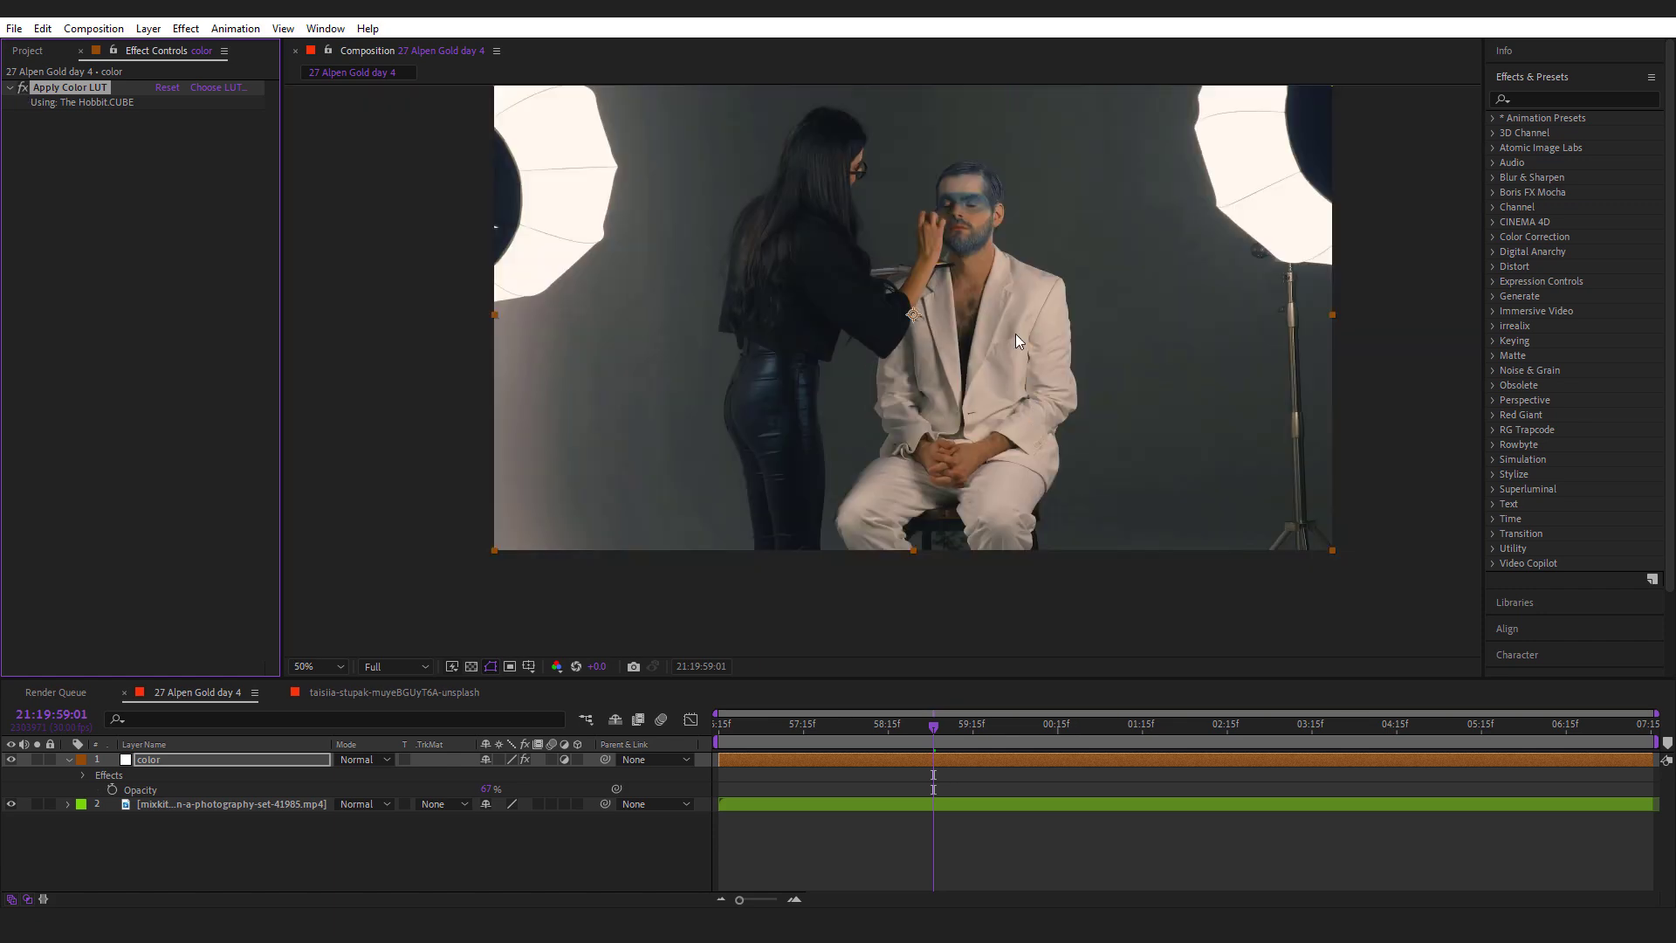
left_click(1014, 333)
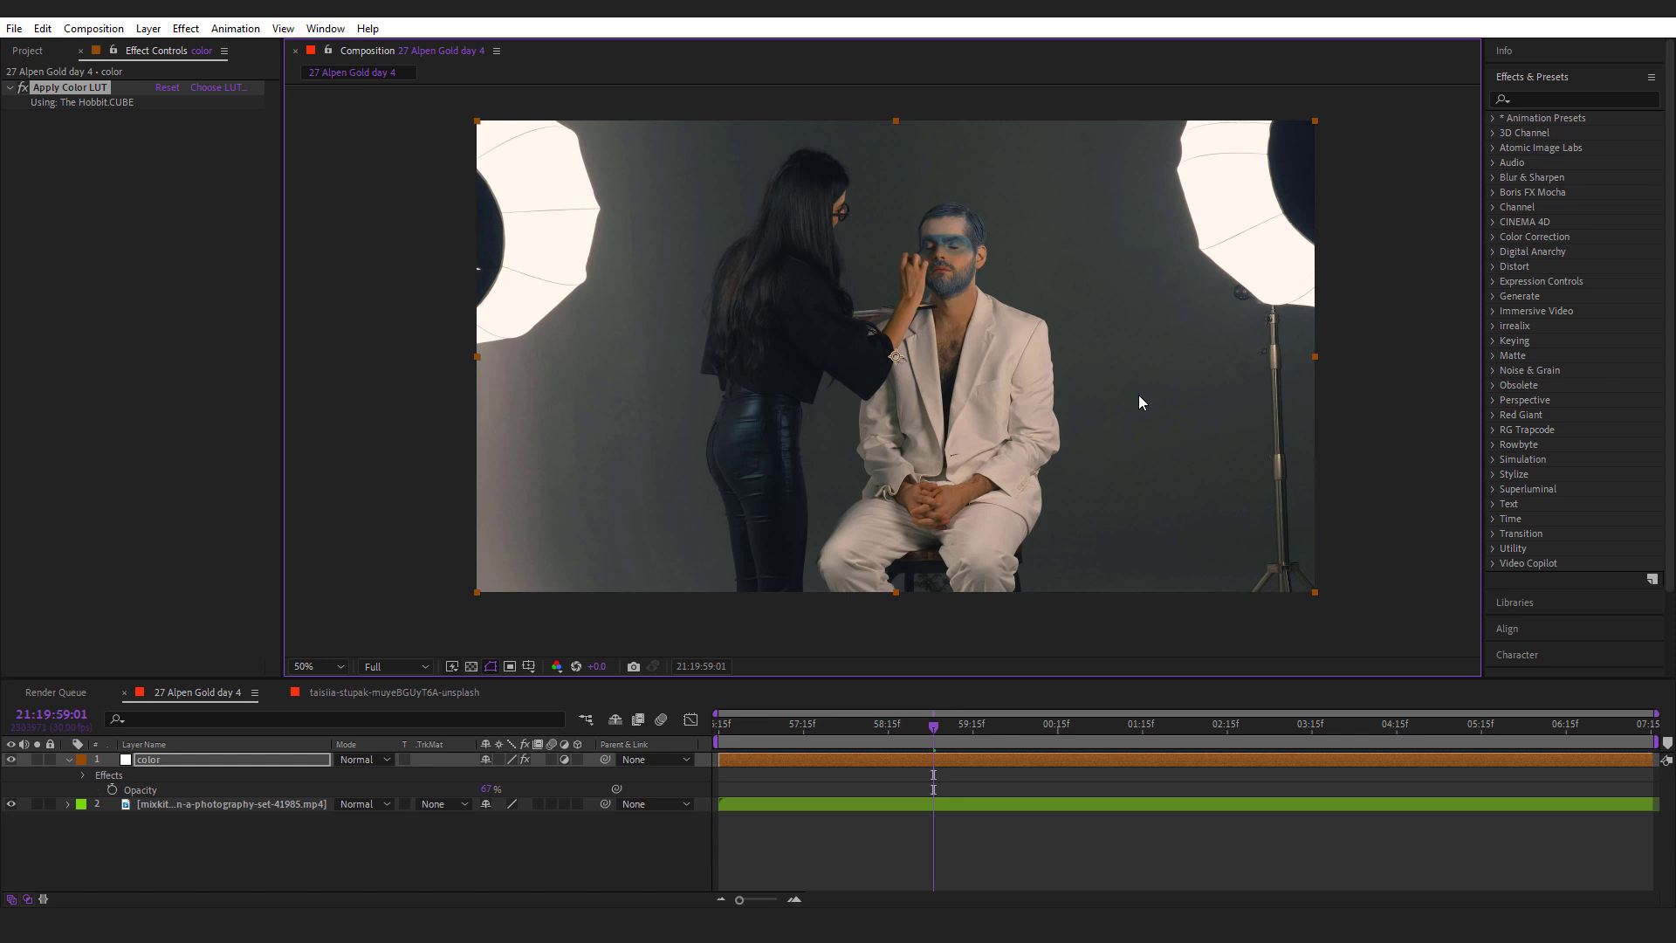
left_click(70, 87)
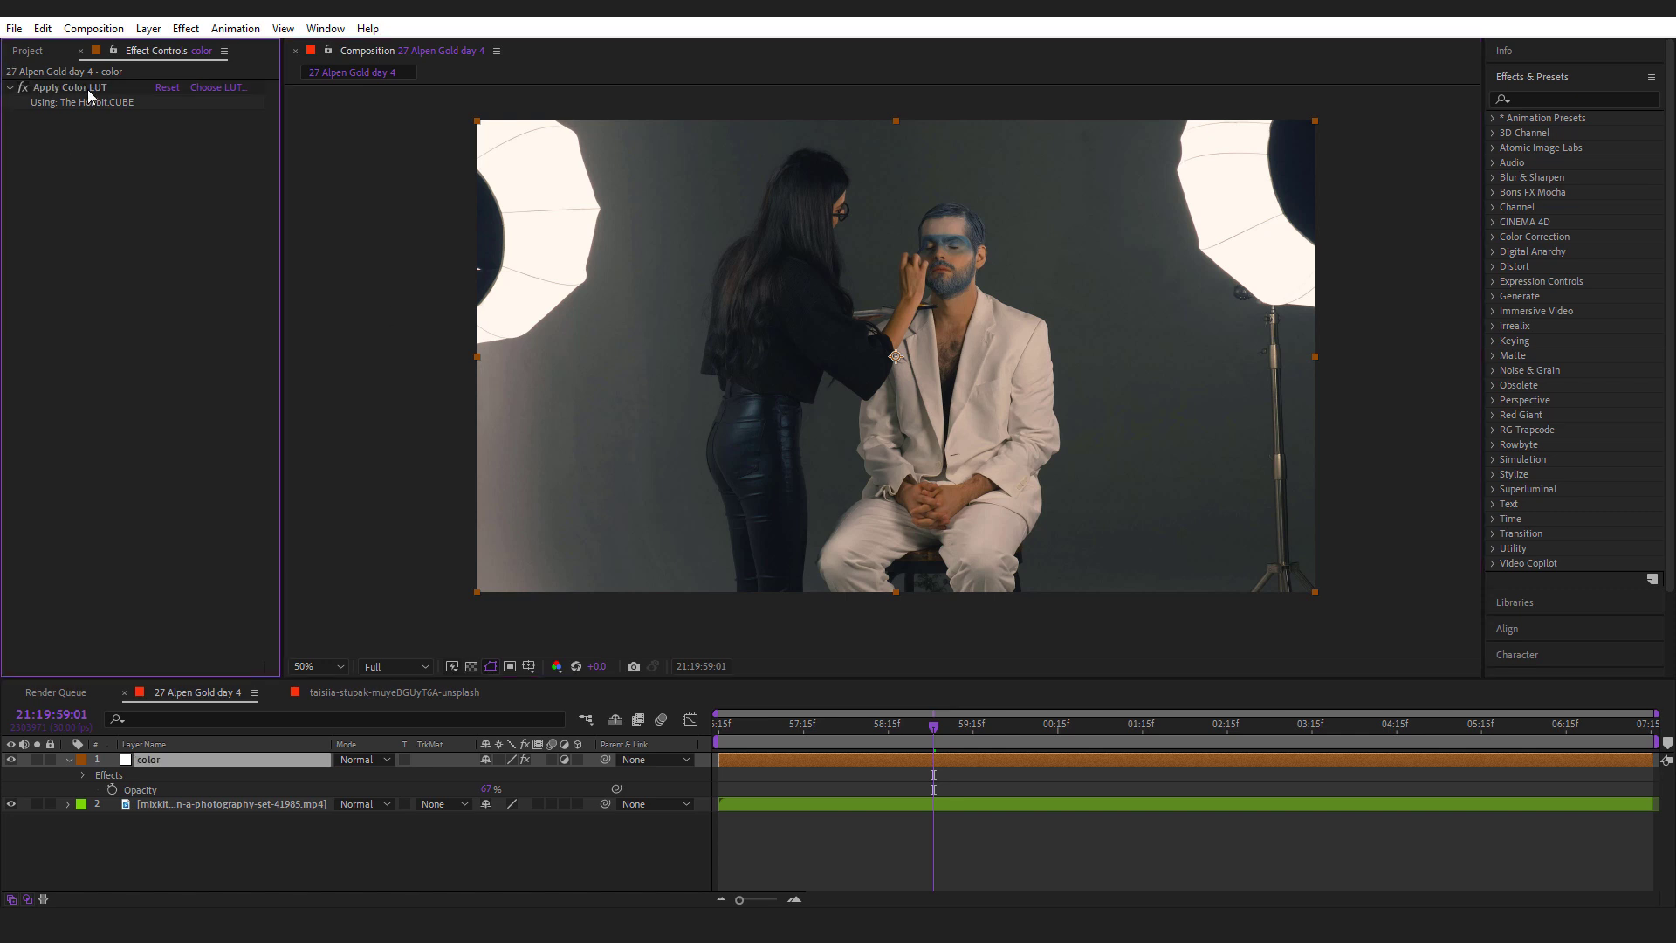
- Replace The Hobbit LUT with a new Apply Color LUT effect using Ratched.CUBE
left_click(42, 28)
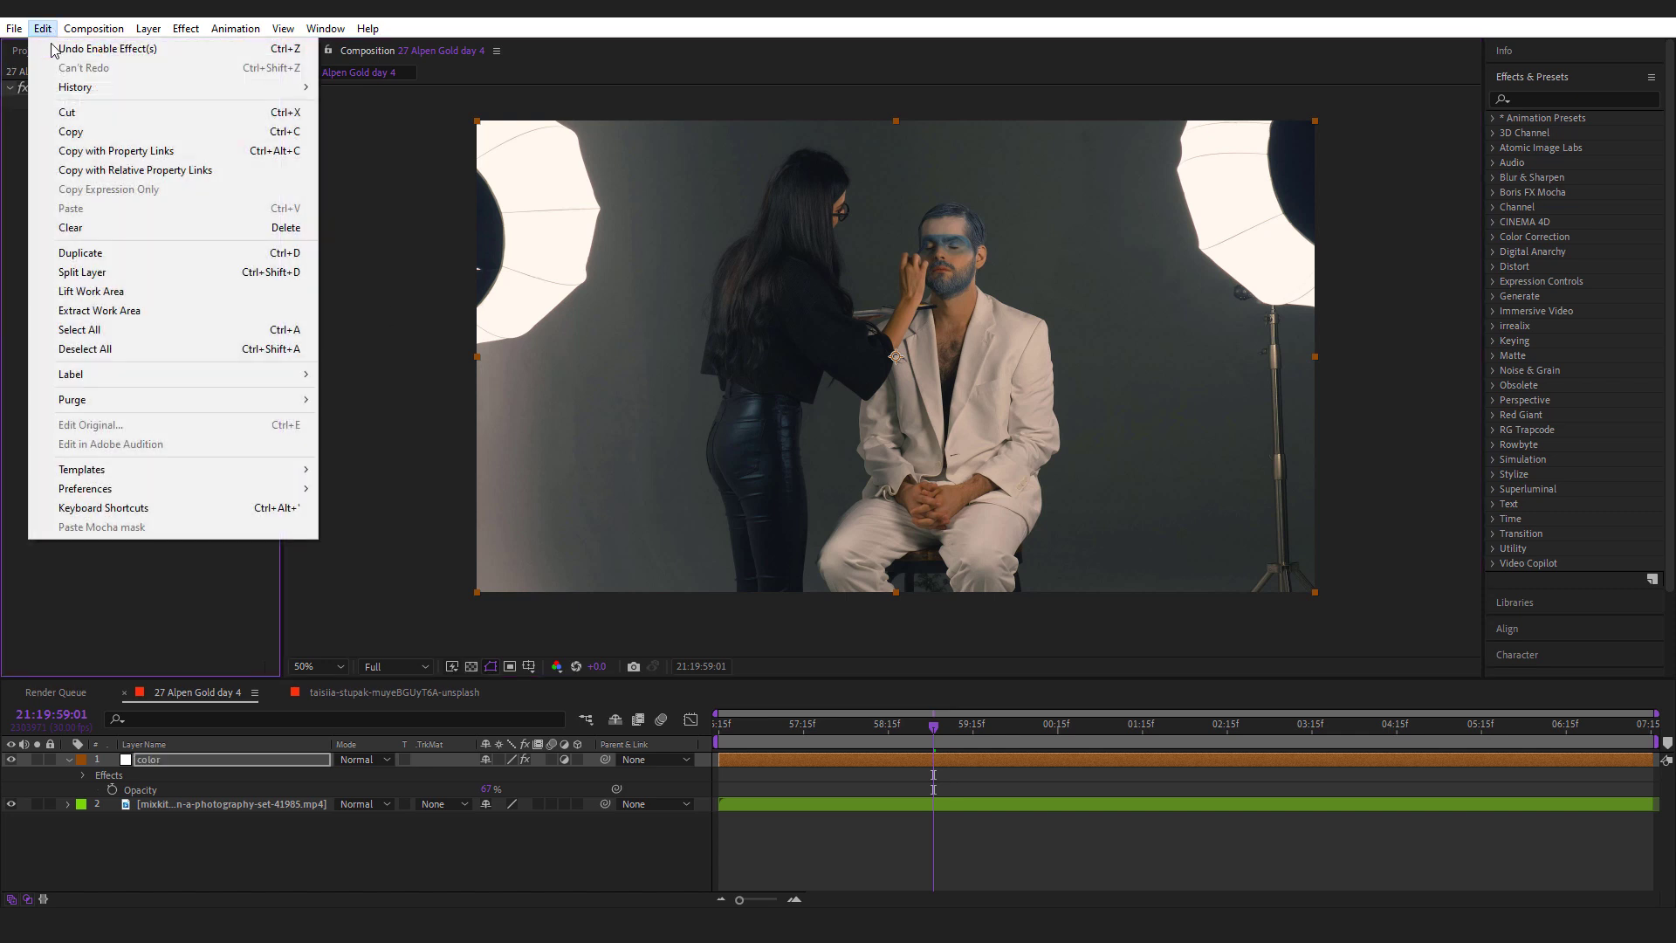
left_click(96, 229)
left_click(186, 28)
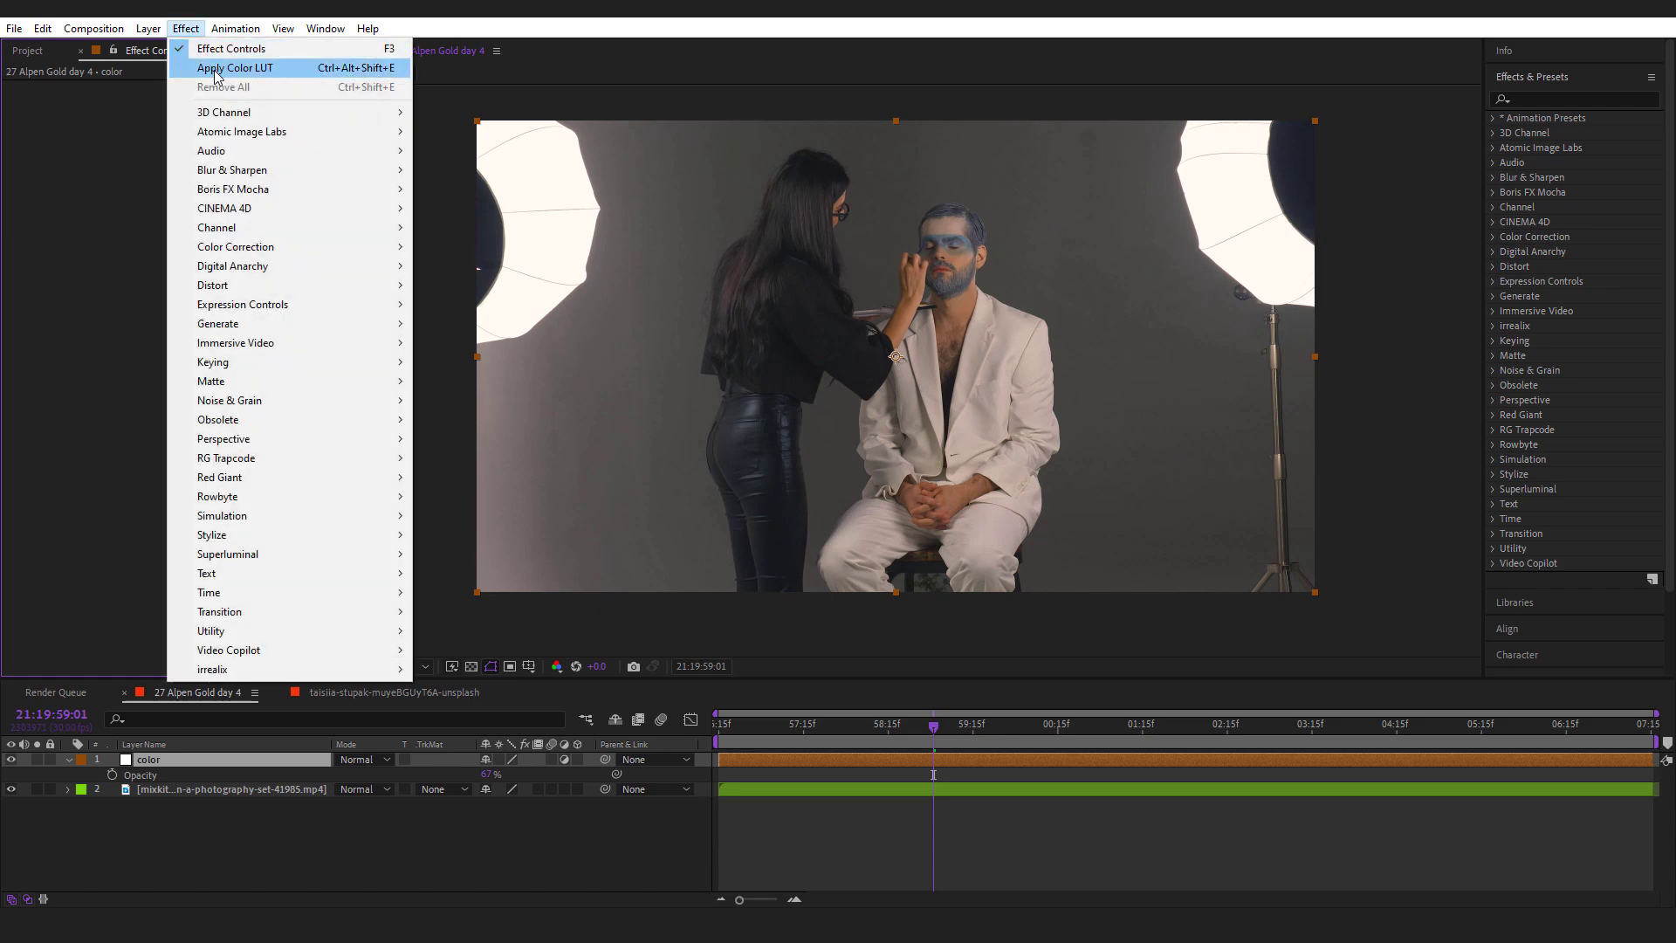
left_click(216, 68)
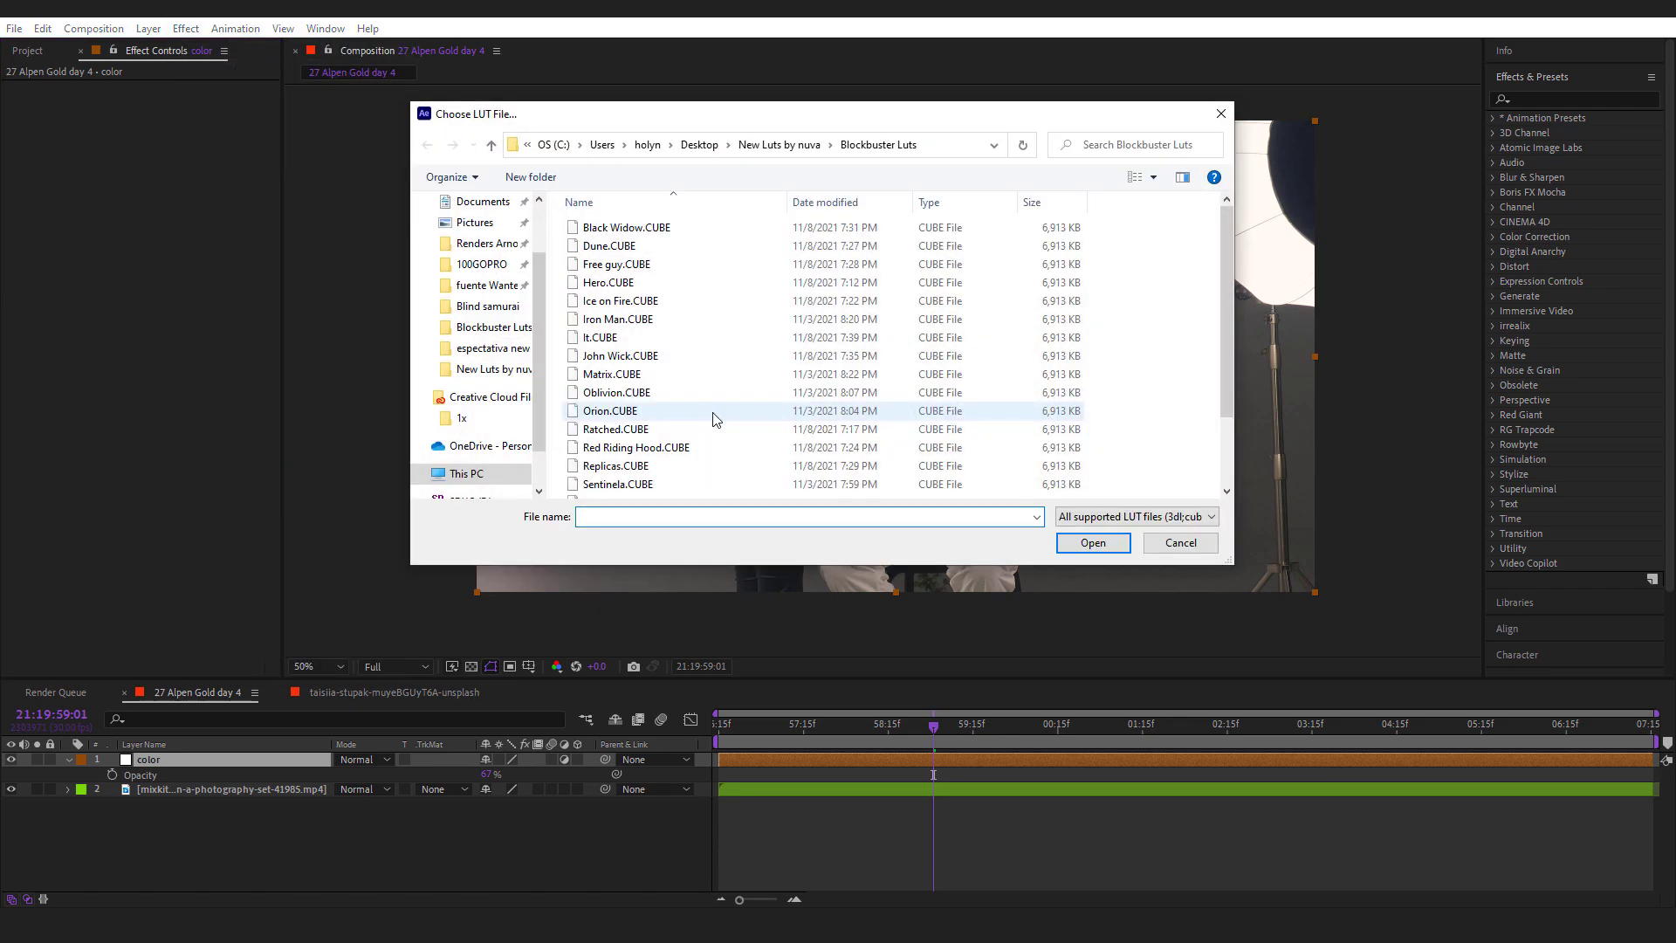
left_click(644, 433)
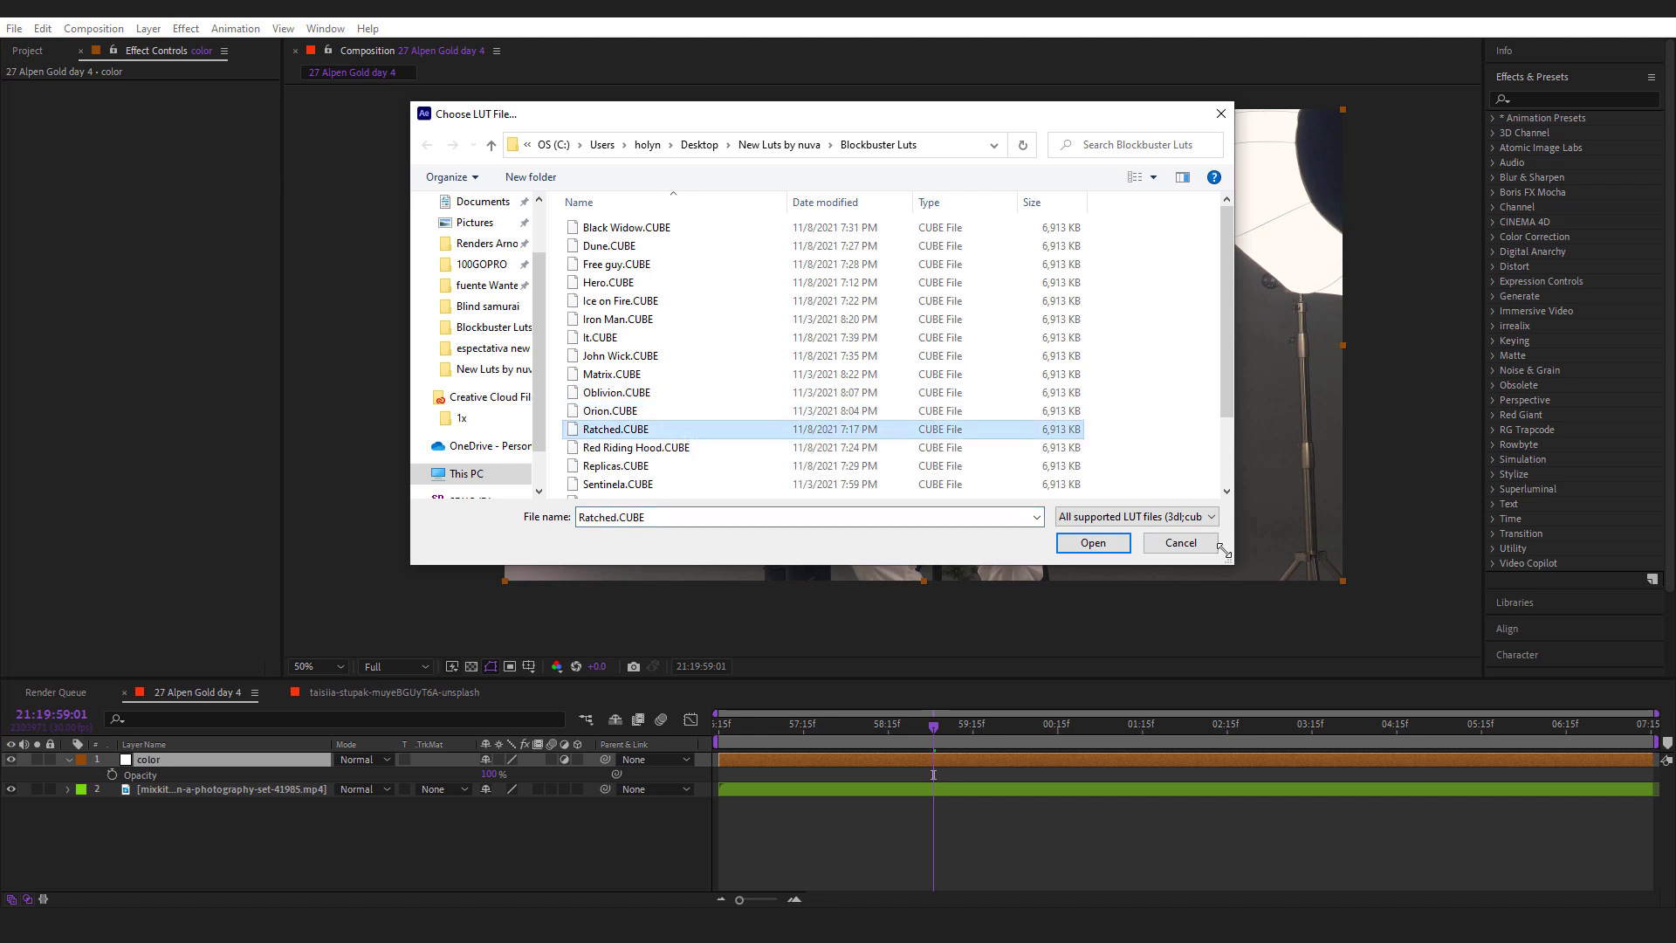
left_click(1098, 550)
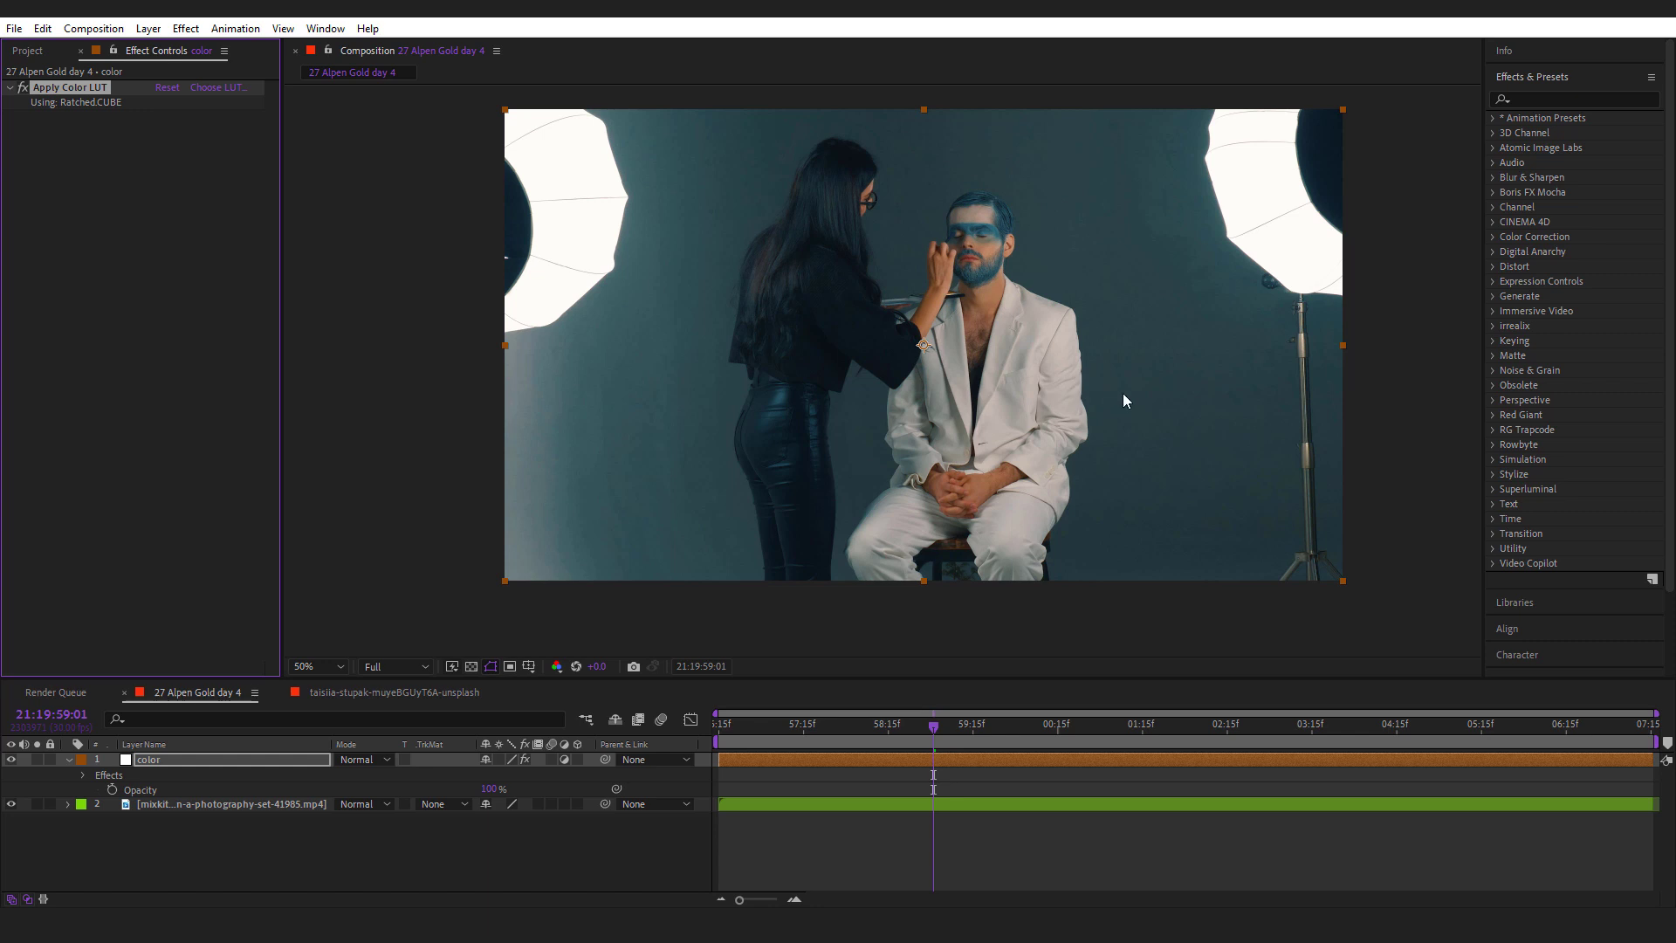
- Toggle the Ratched grade off and on, then play back the graded footage
left_click(20, 88)
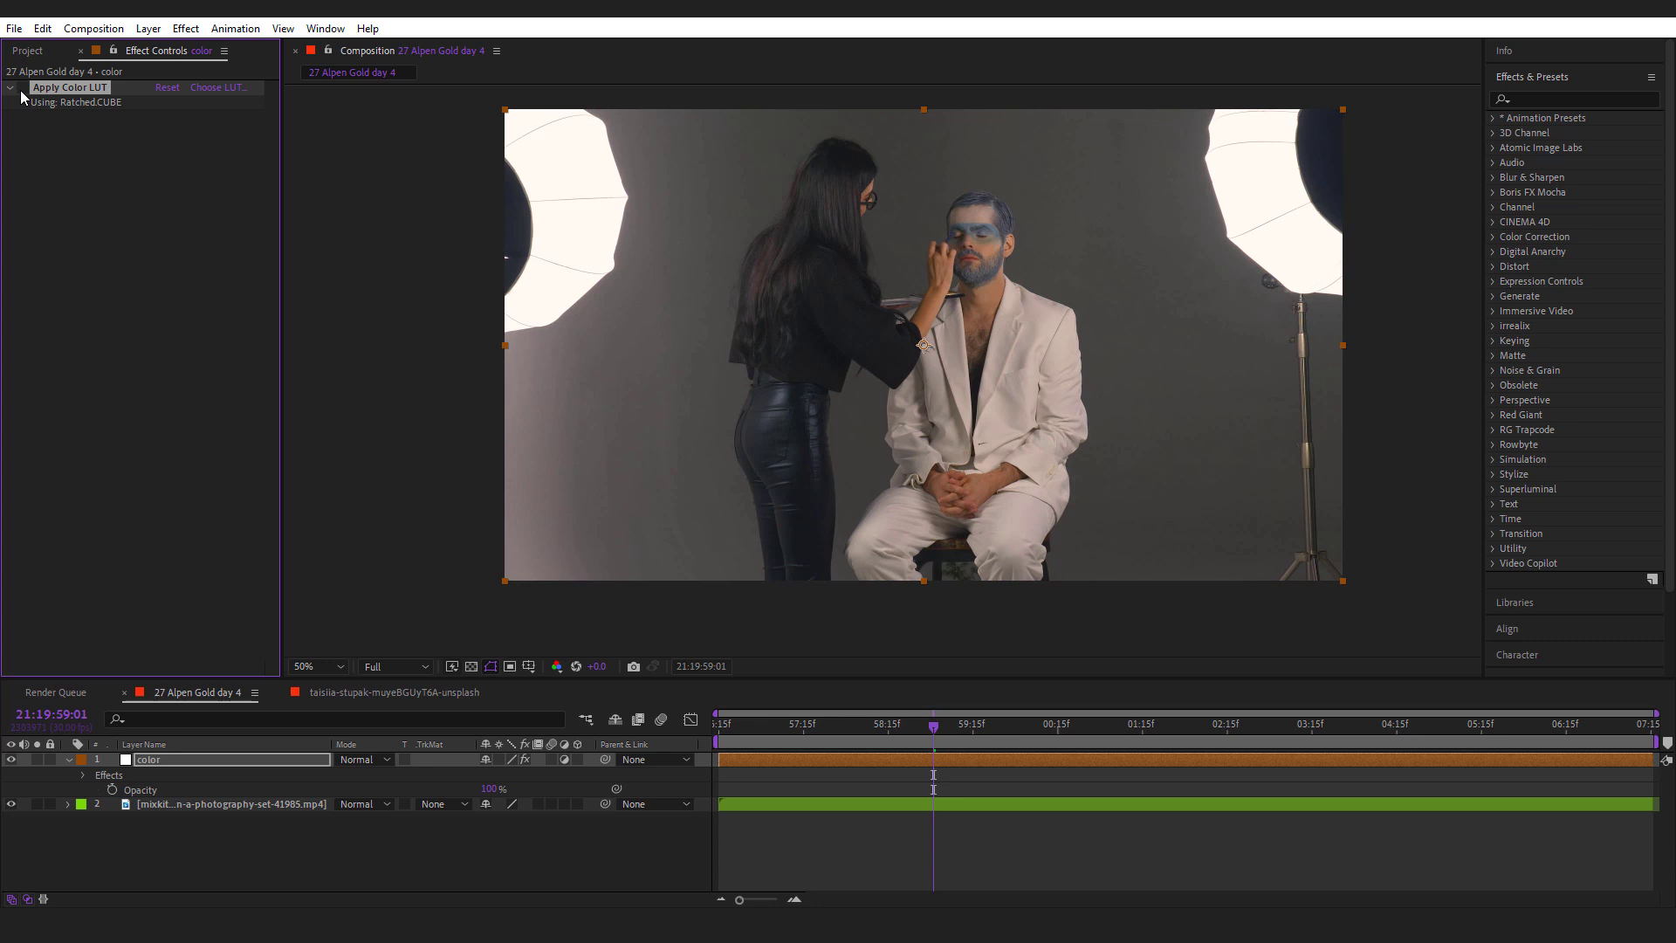
left_click(22, 88)
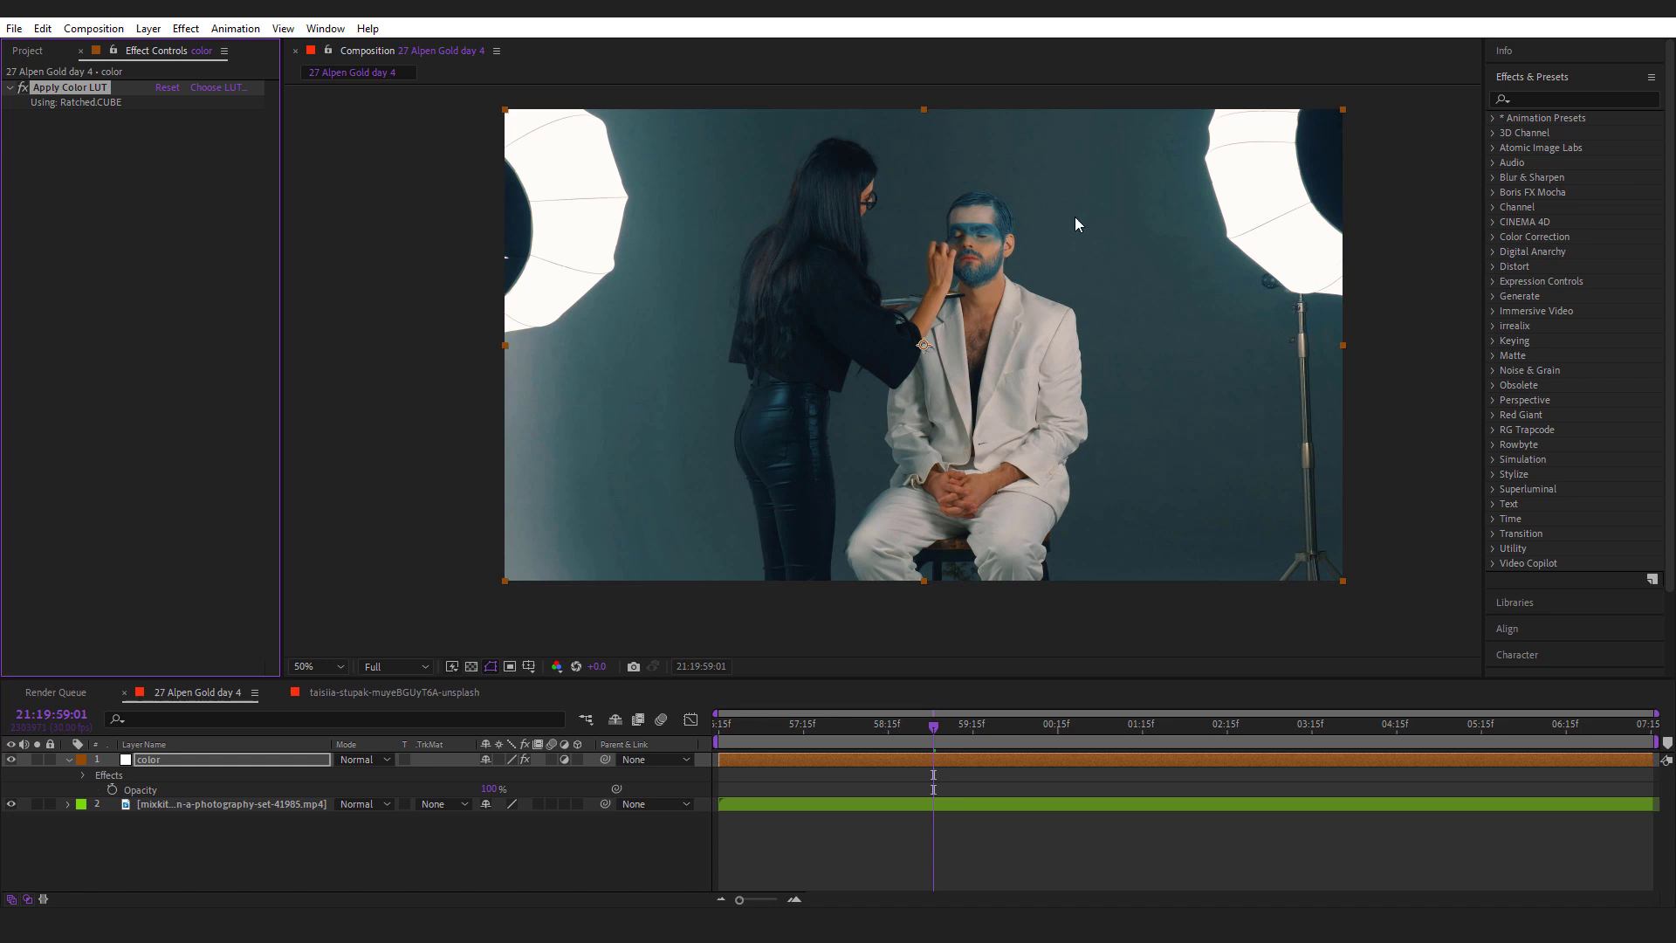
key("space")
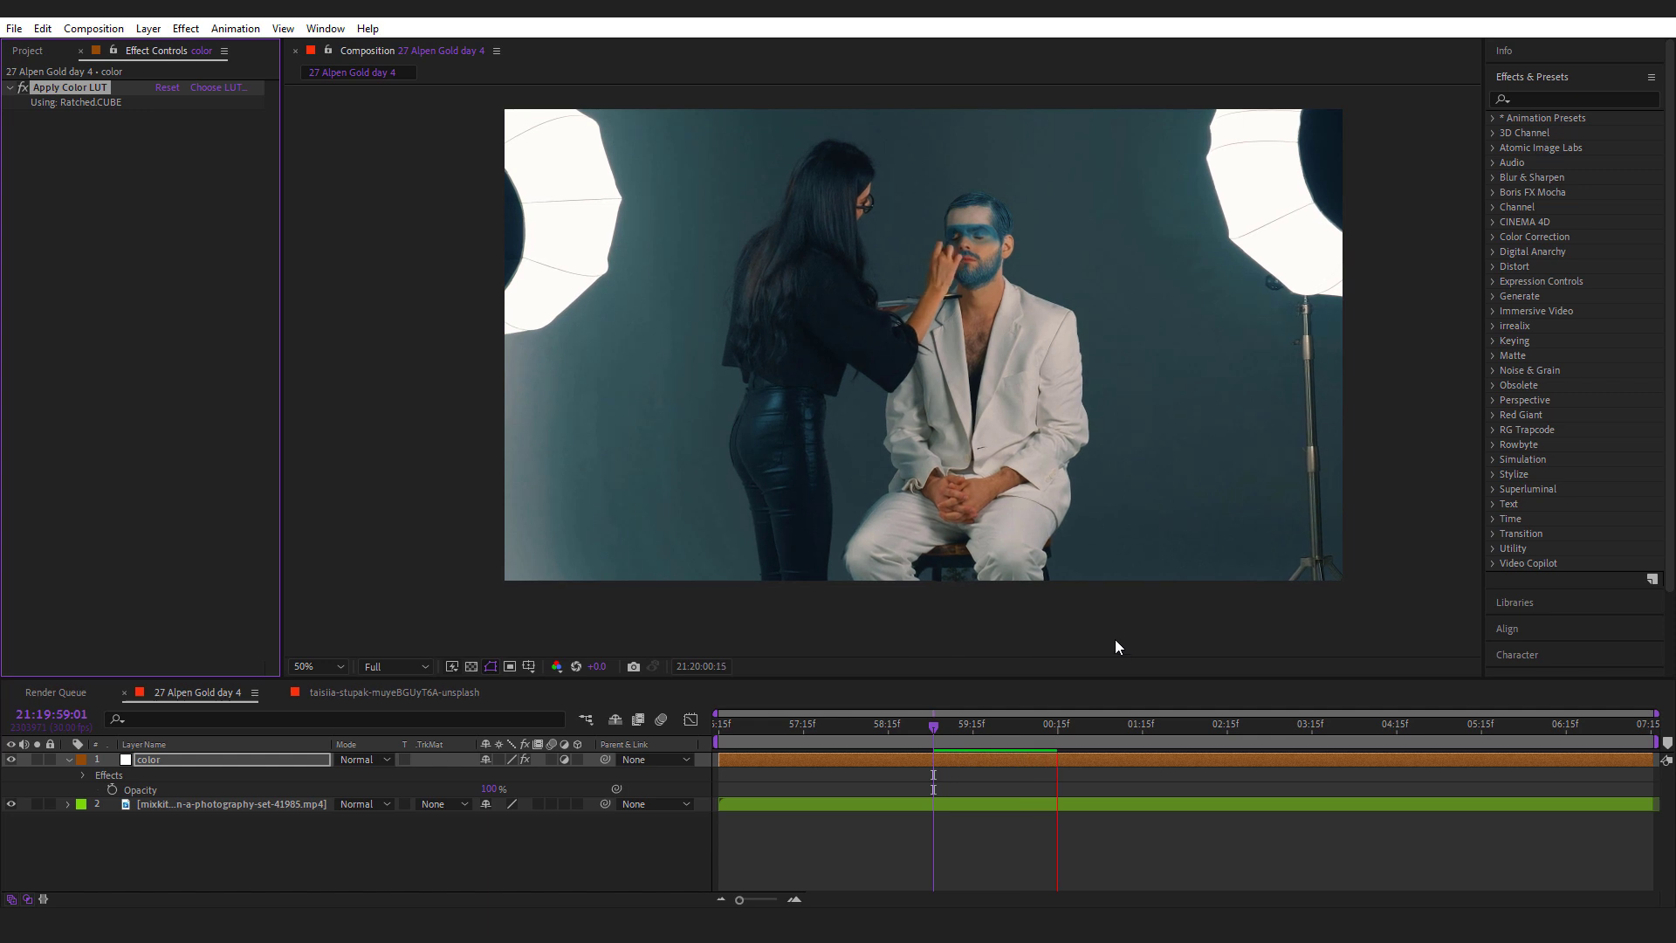
key("space")
- Lower the color layer's opacity to 77% and preview the softened grade
left_click_drag(491, 791, 473, 796)
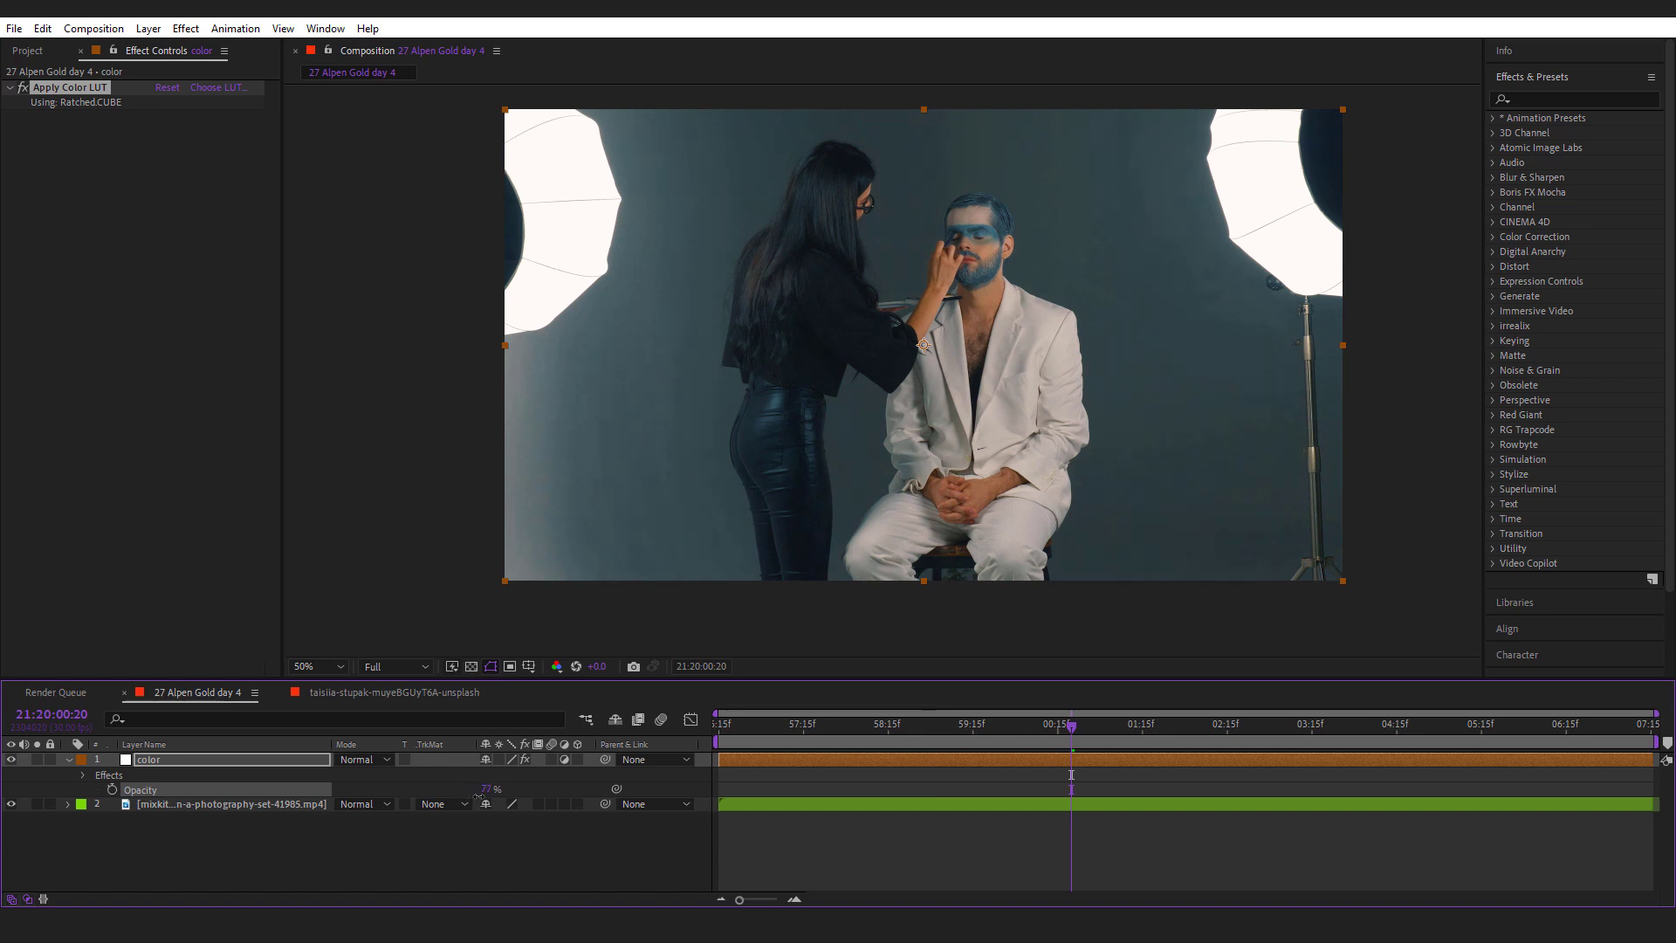
key("space")
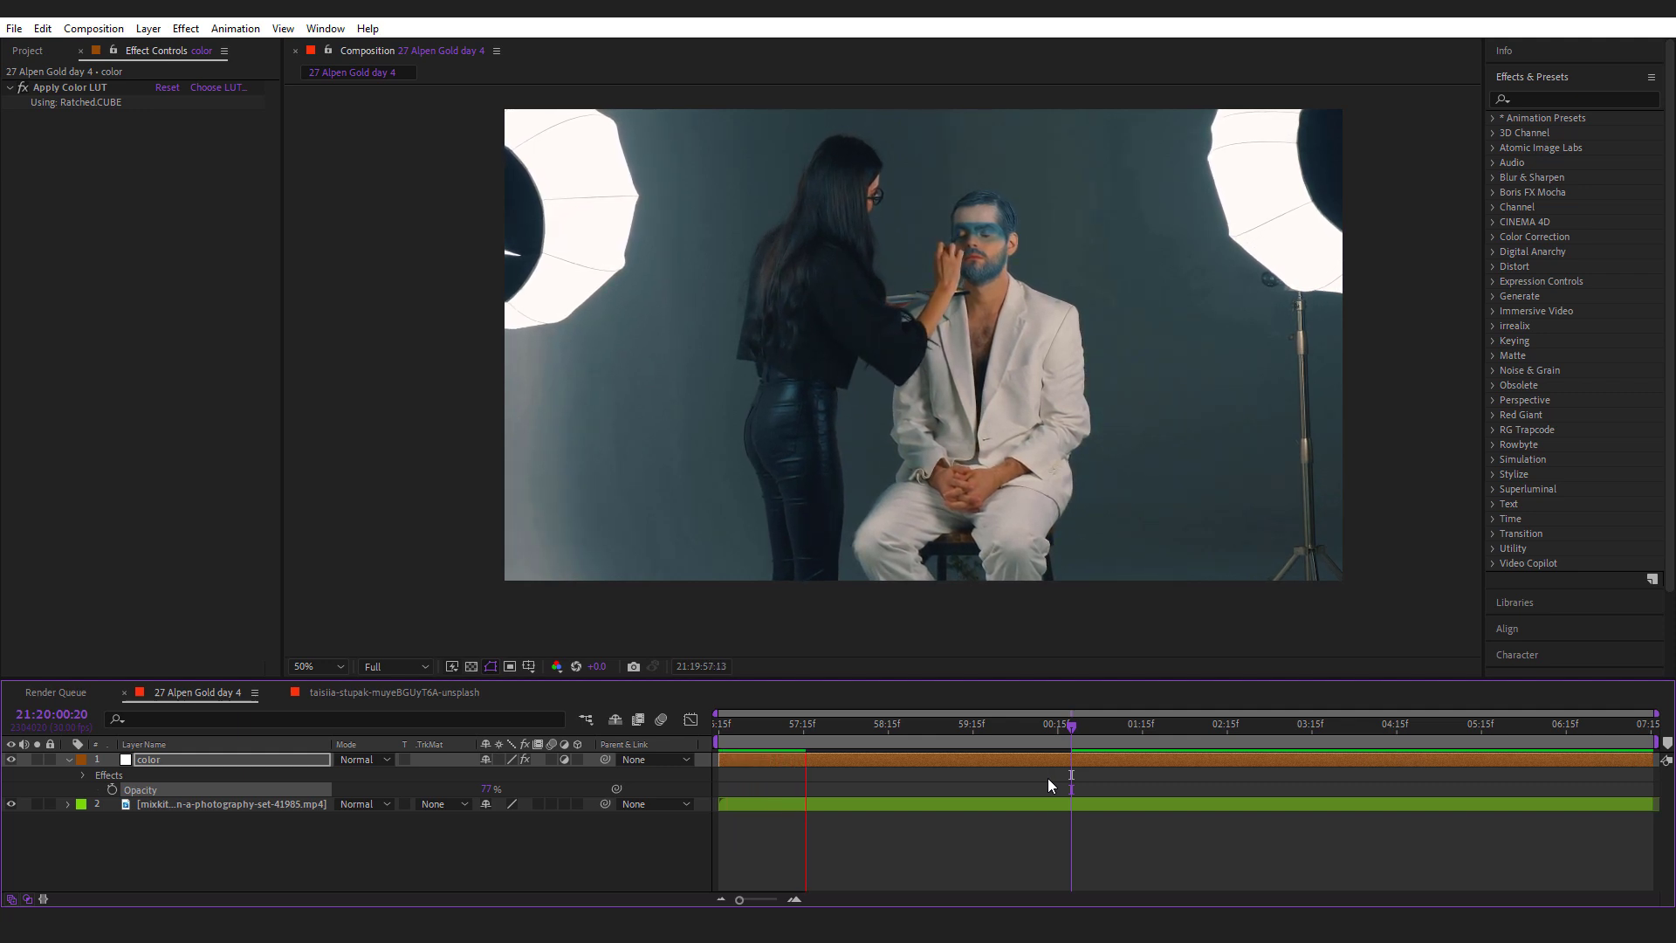
key("space")
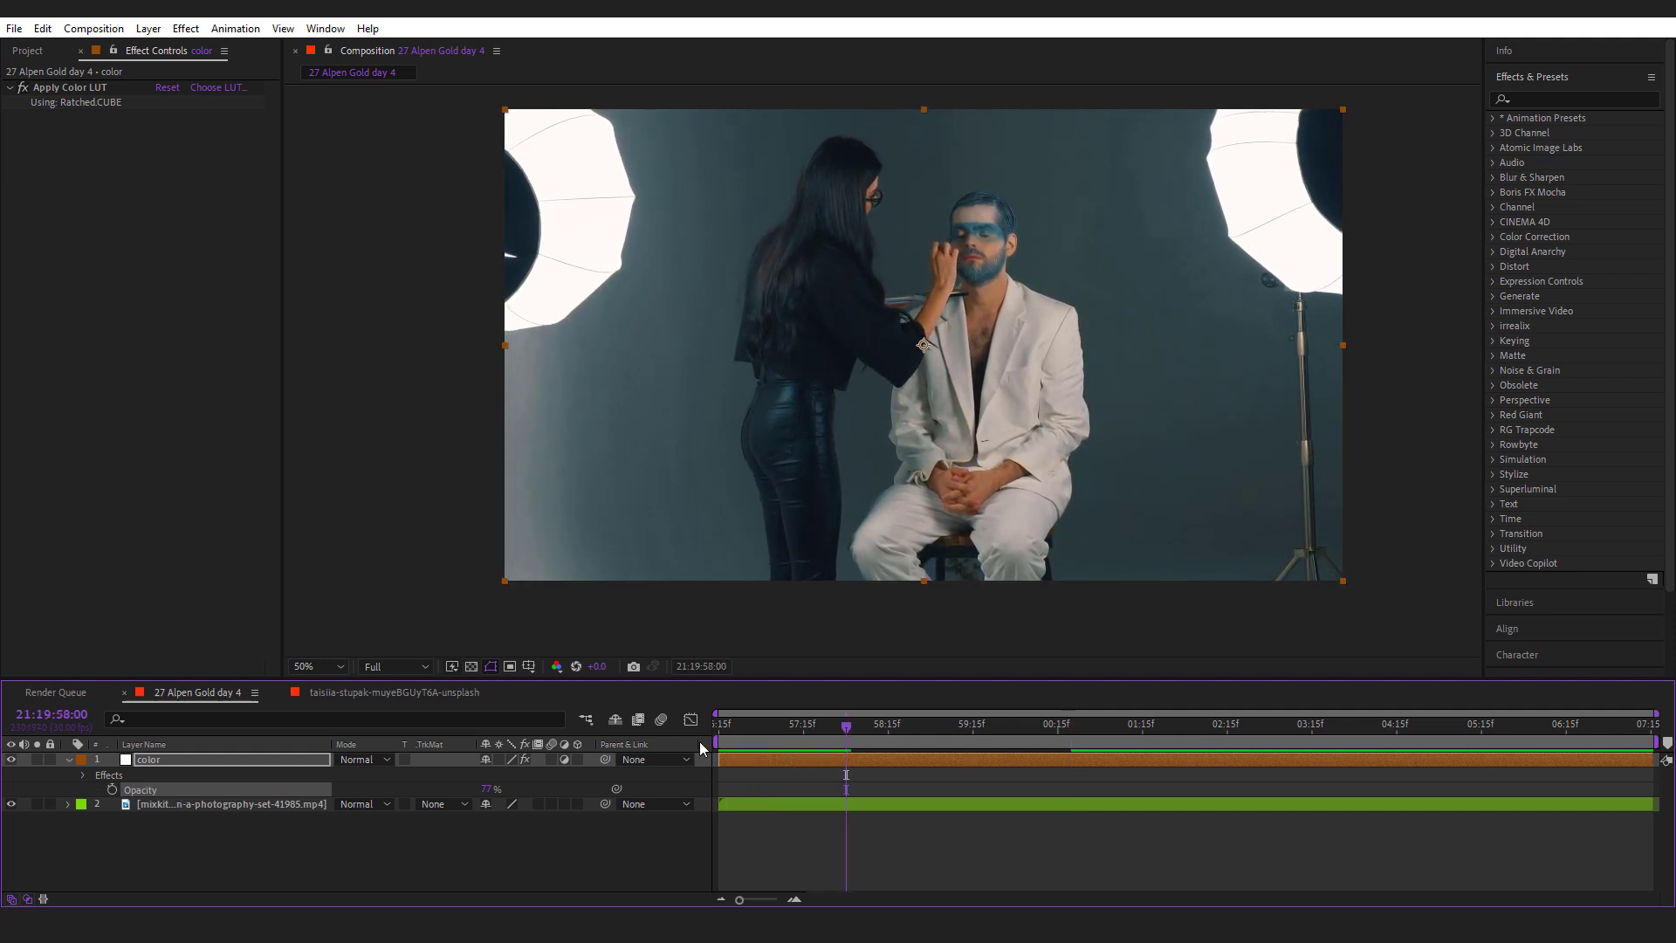
- Switch to the portrait photo composition and apply Color LUT with Orion.CUBE
left_click(438, 692)
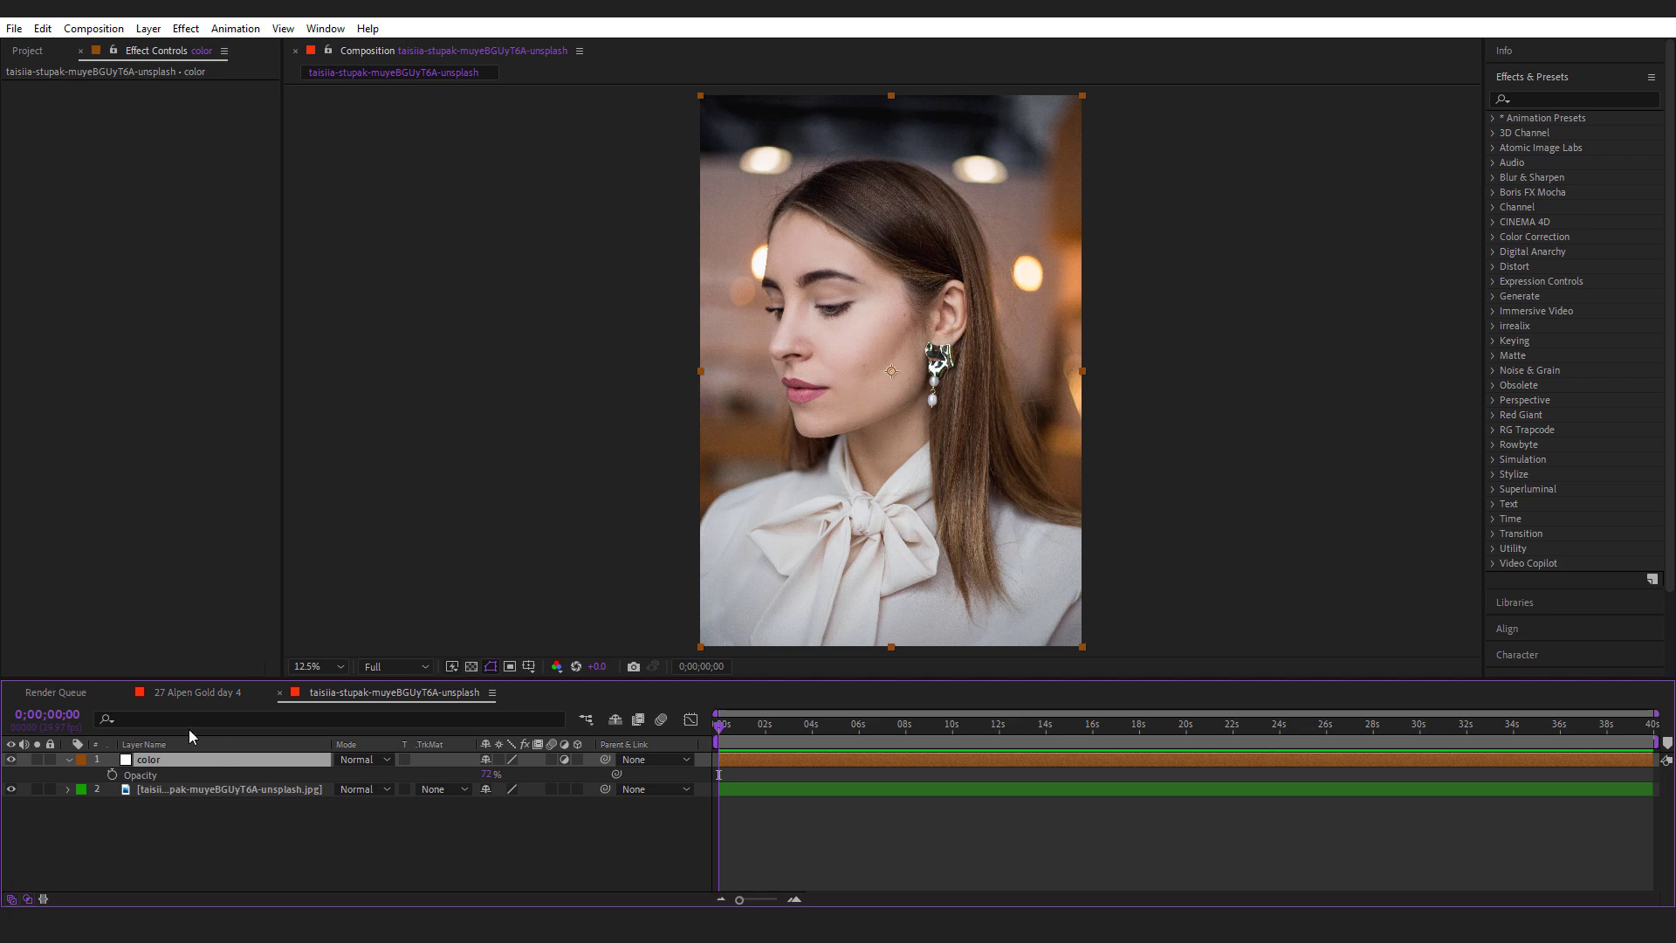
left_click(186, 28)
left_click(235, 64)
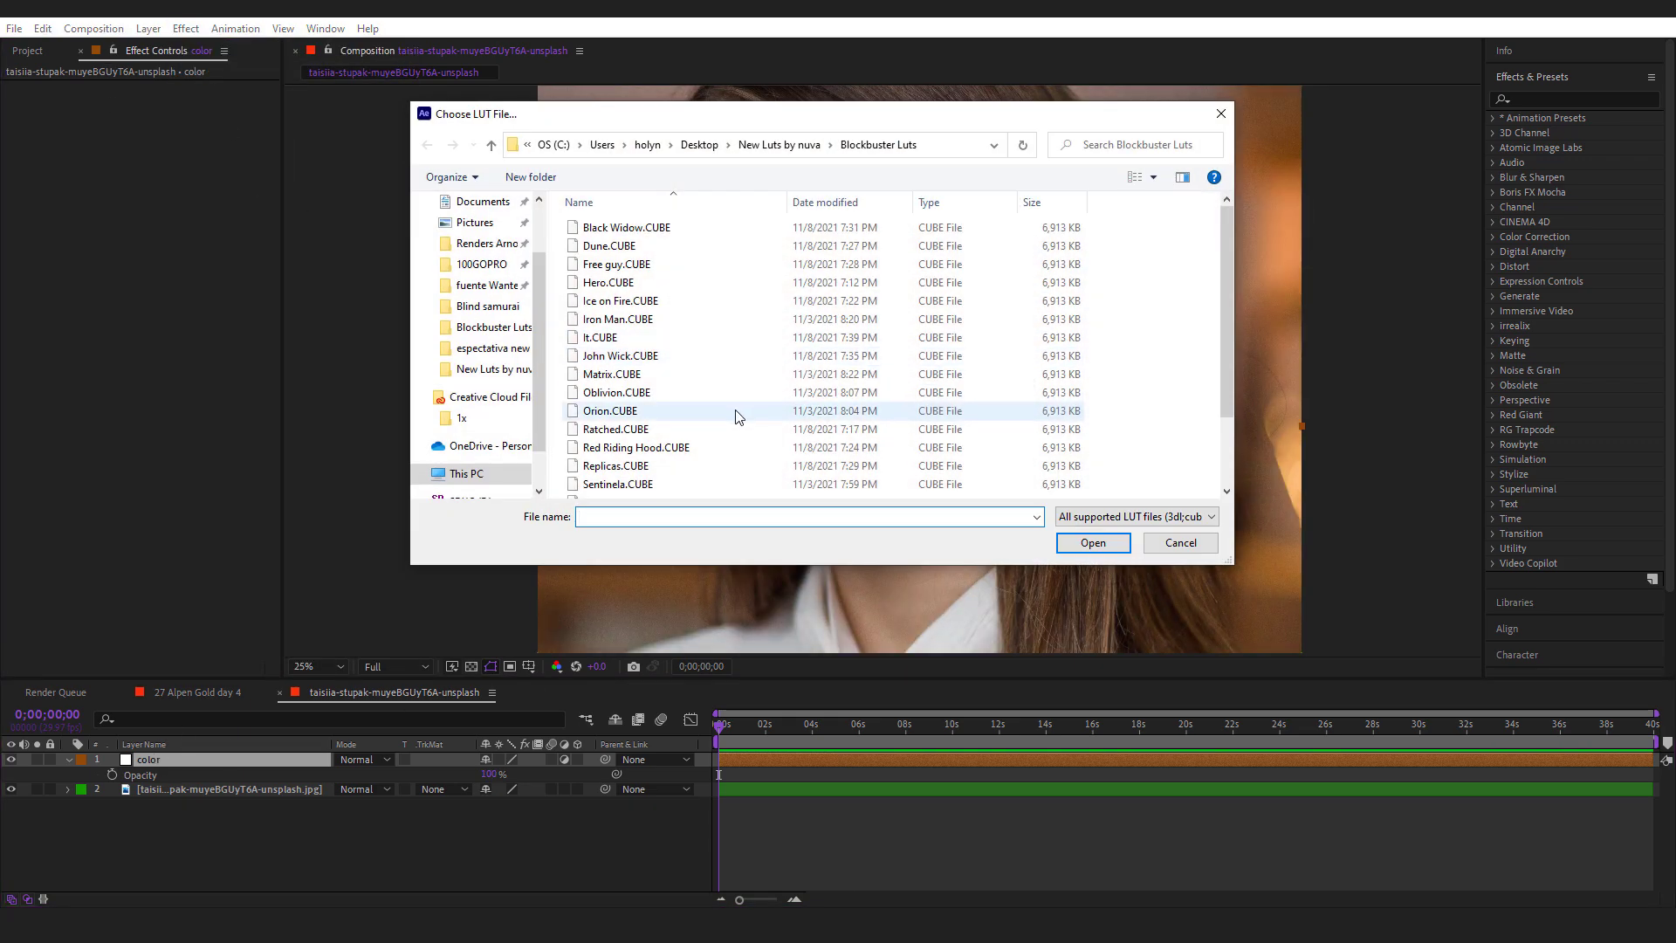
scroll(678, 394, "down", 1)
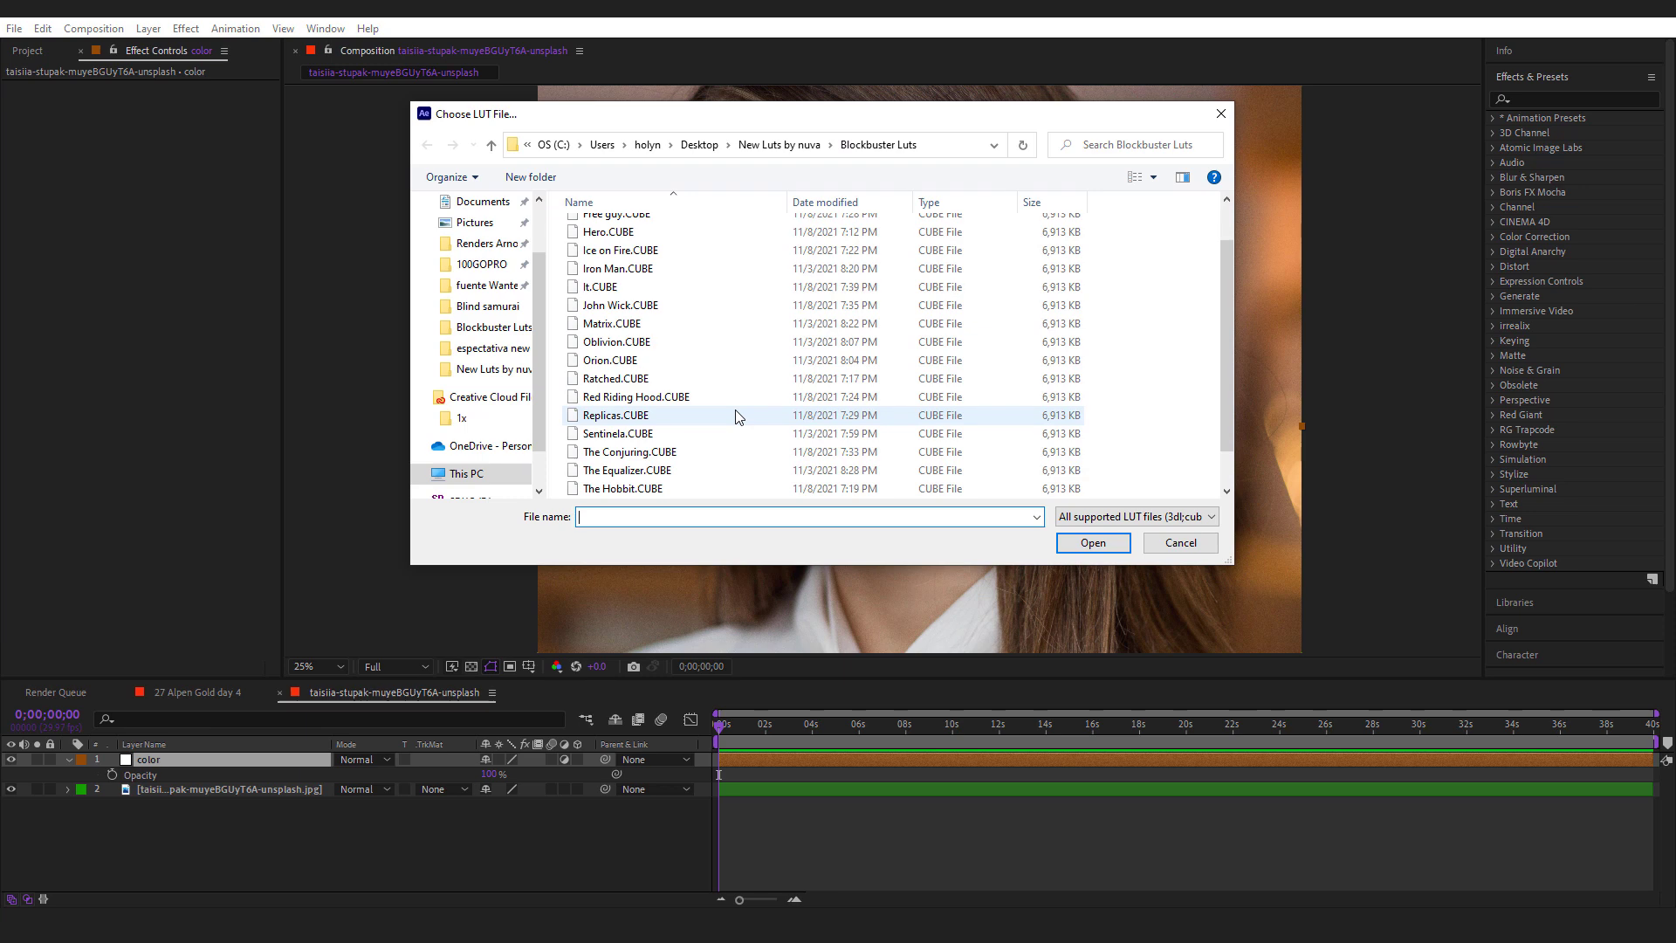
left_click(614, 360)
left_click(1093, 542)
- Zoom out to the full portrait and toggle the Orion grade off and on
key("comma")
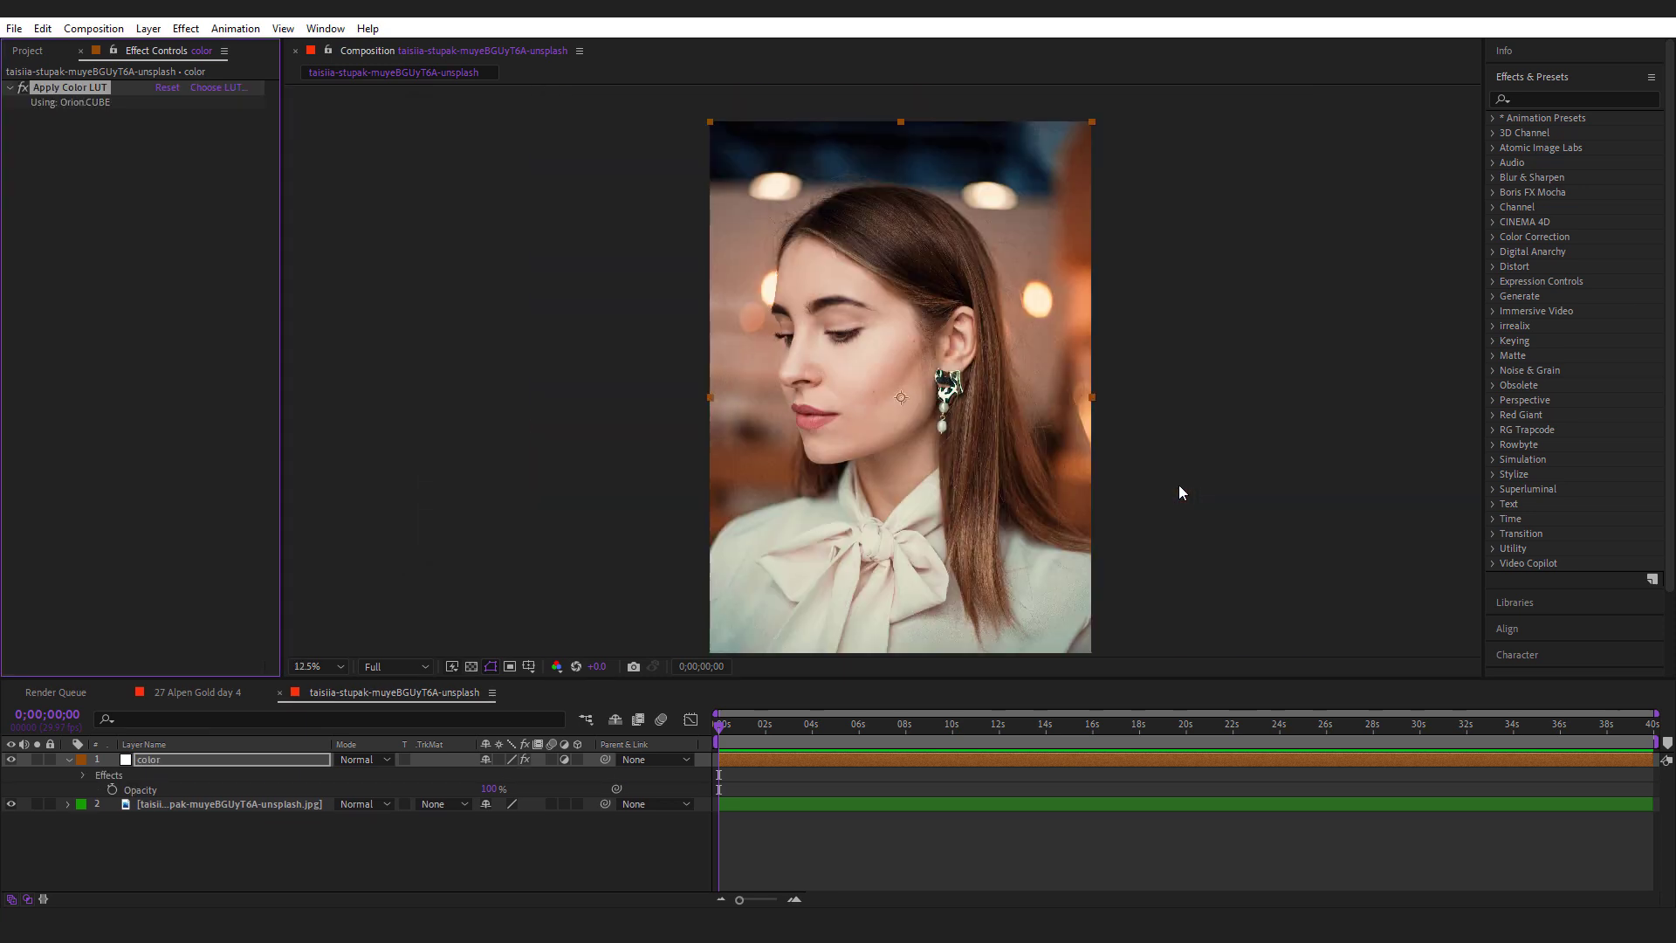
left_click_drag(966, 355, 1017, 368)
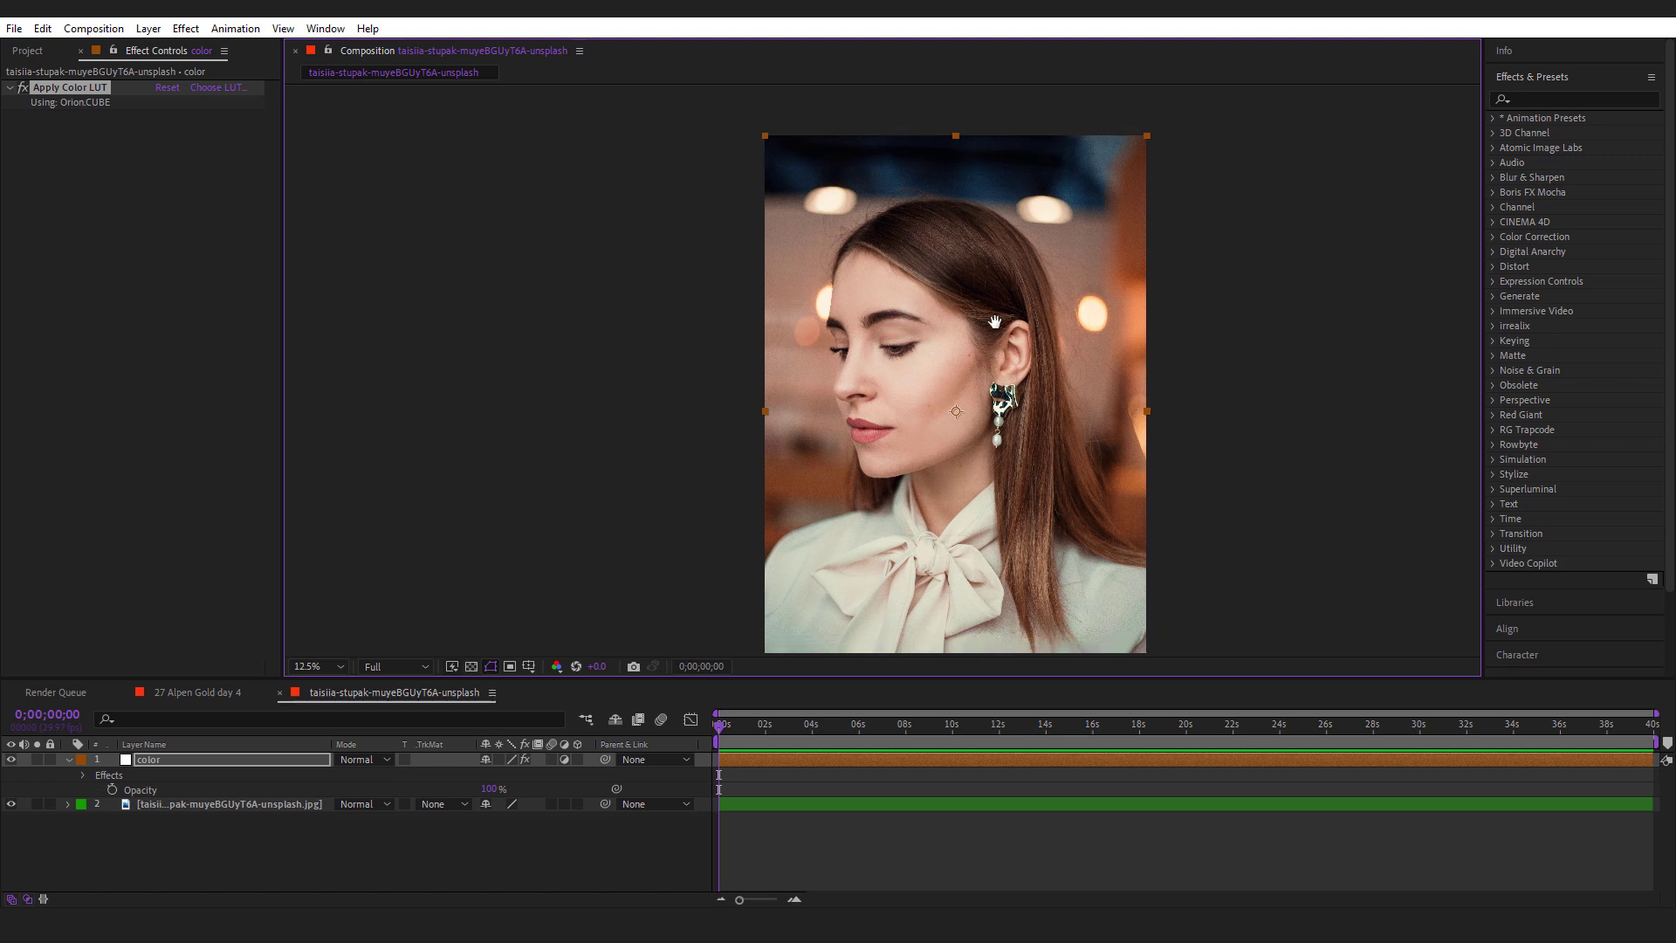
left_click(23, 86)
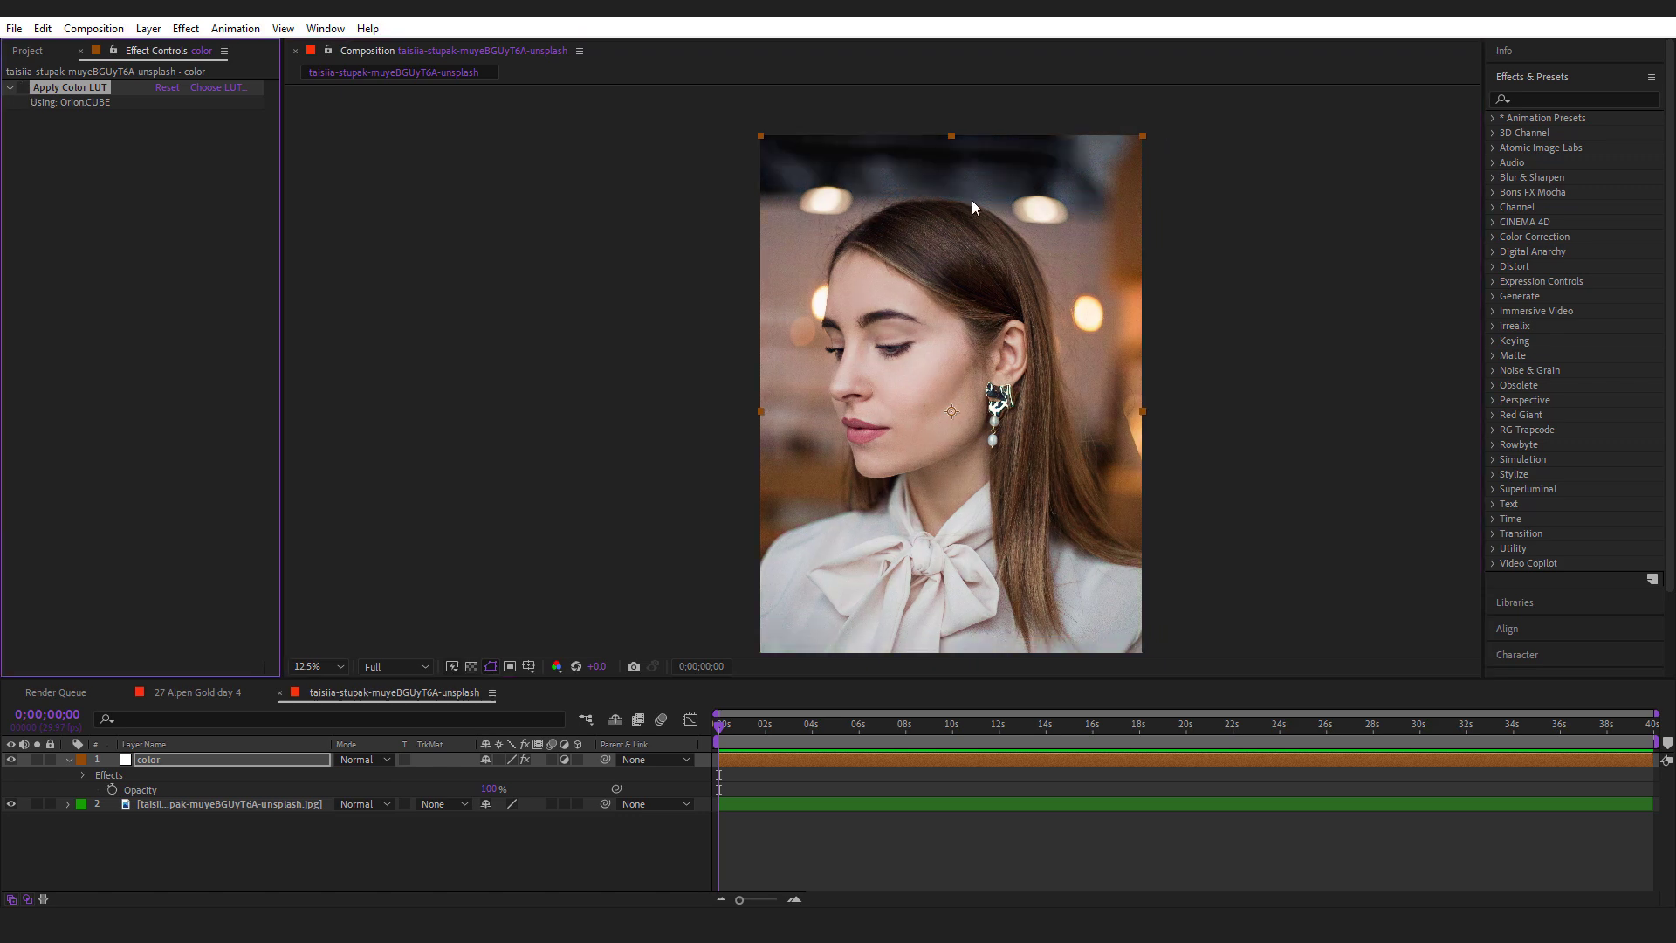
scroll(1016, 211, "up", 1)
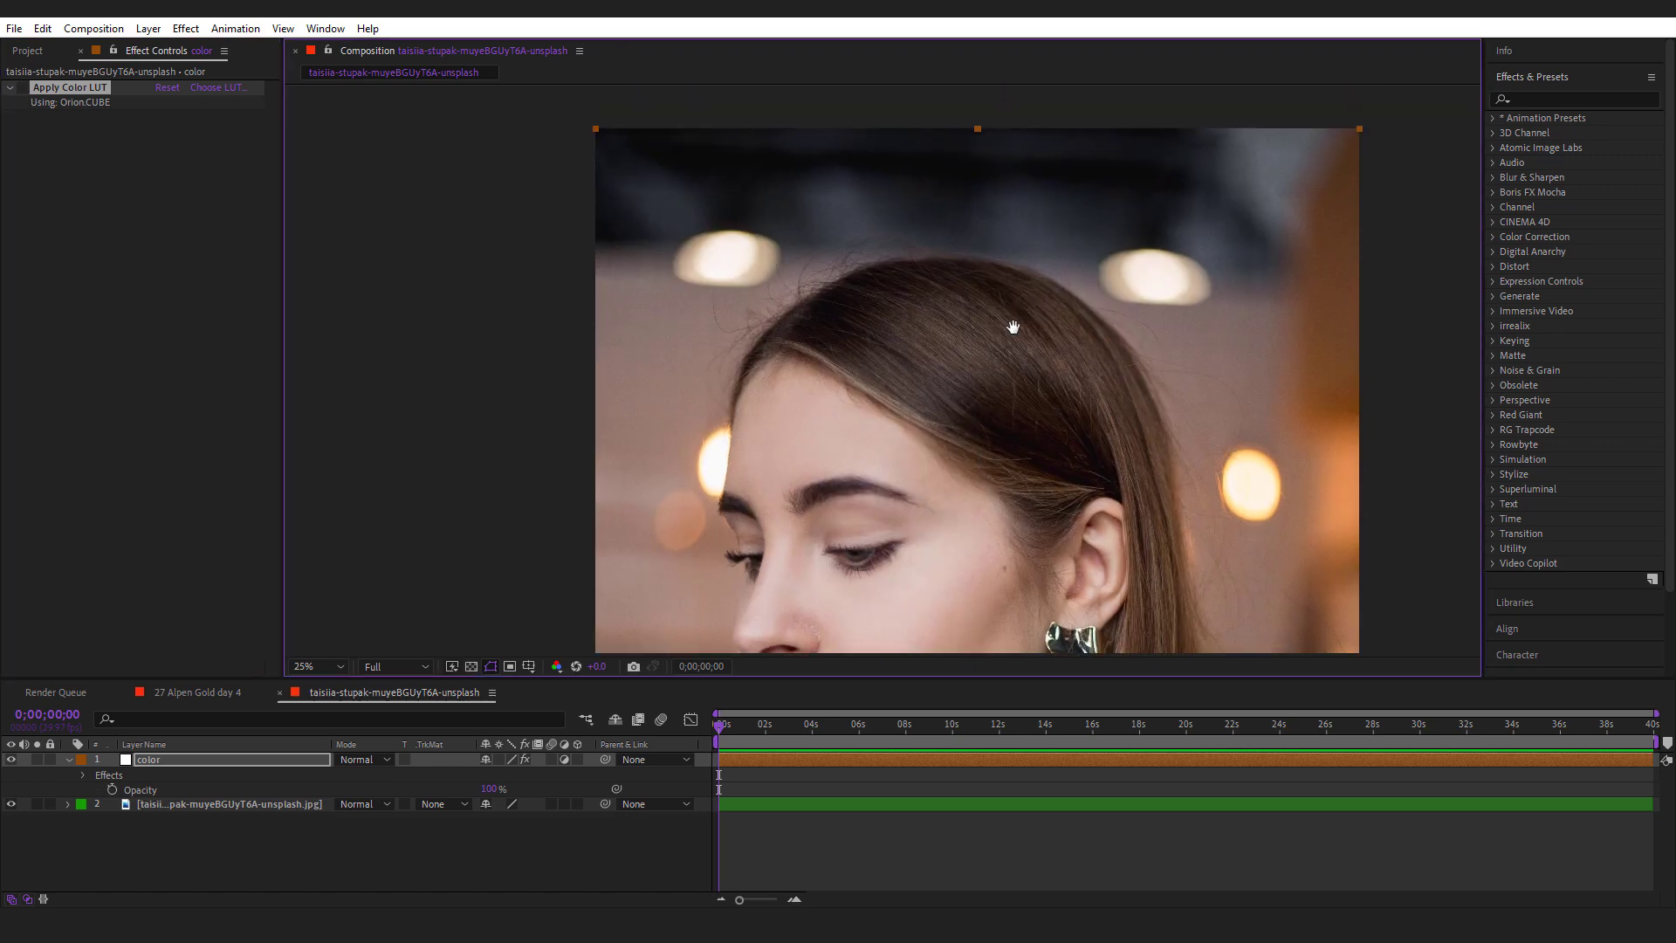
left_click(24, 88)
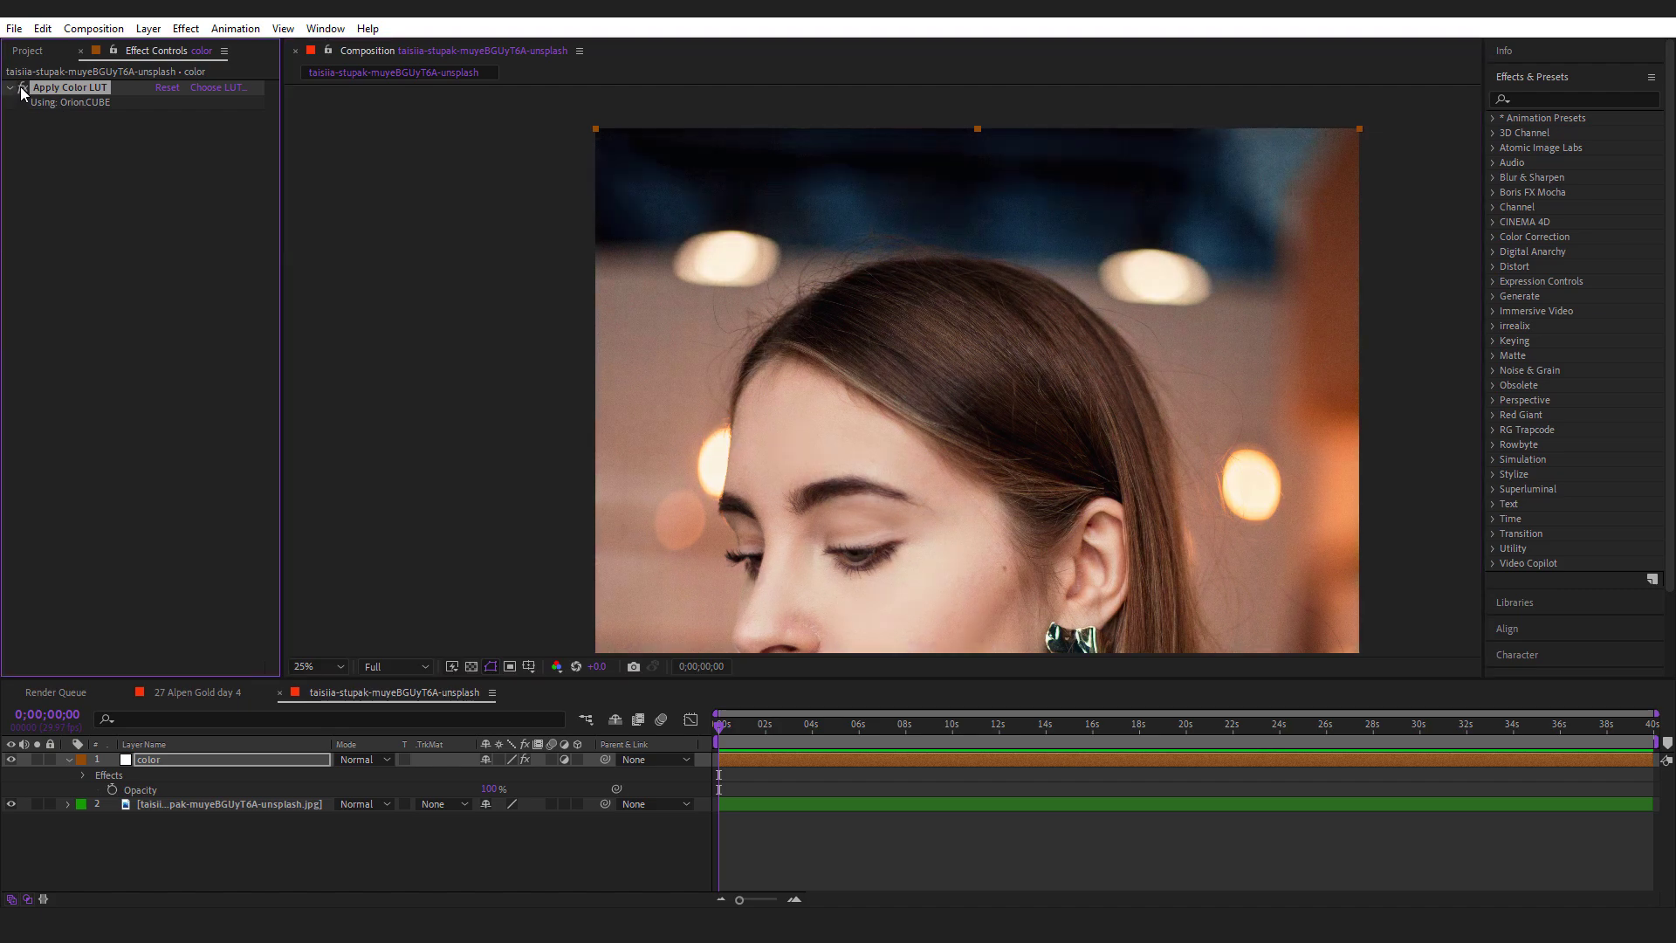
scroll(940, 406, "down", 1)
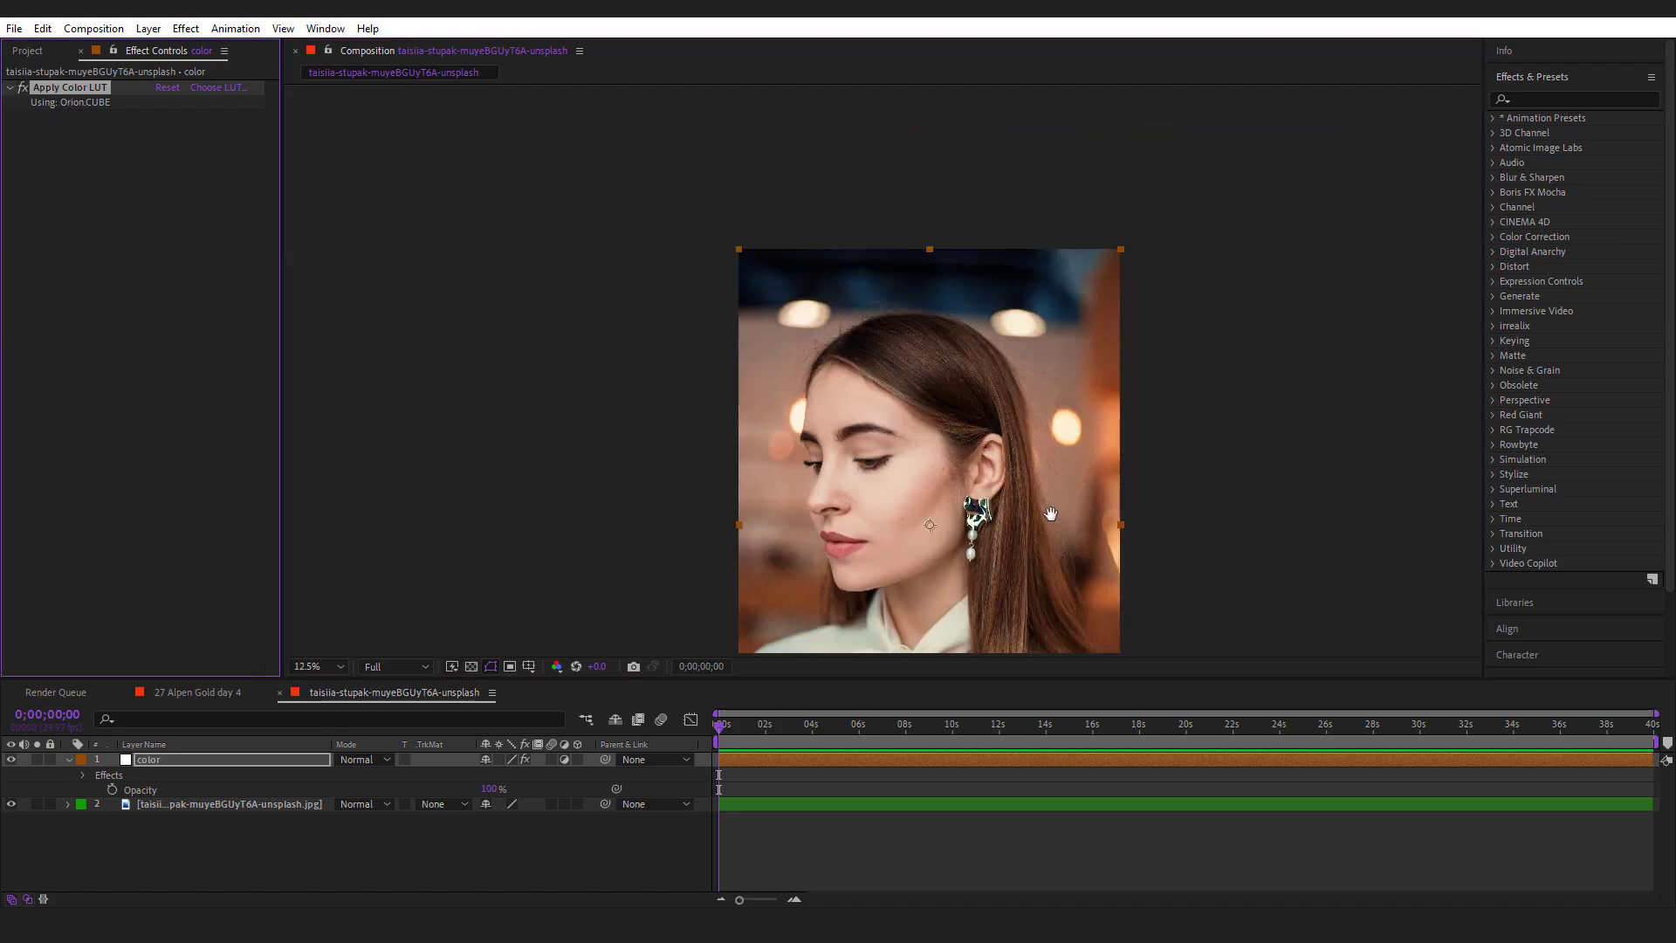
left_click_drag(1051, 514, 1051, 440)
- Zoom in on the woman's face and compare the Orion grade against the original
key("period")
left_click_drag(1228, 443, 1210, 363)
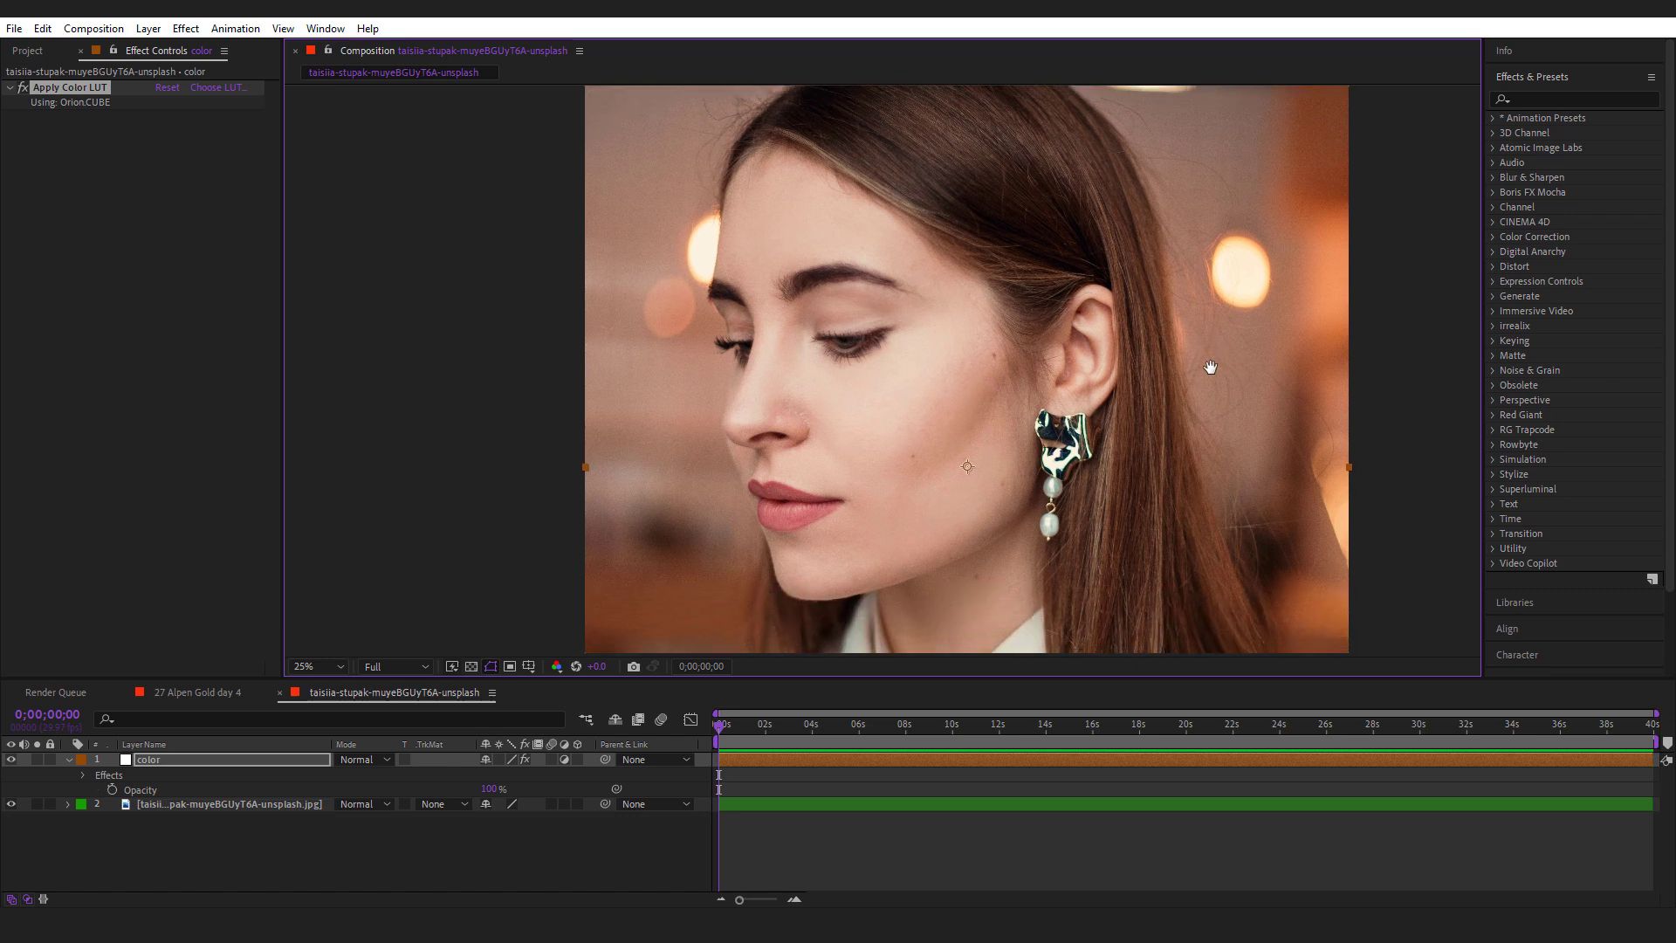
left_click(23, 88)
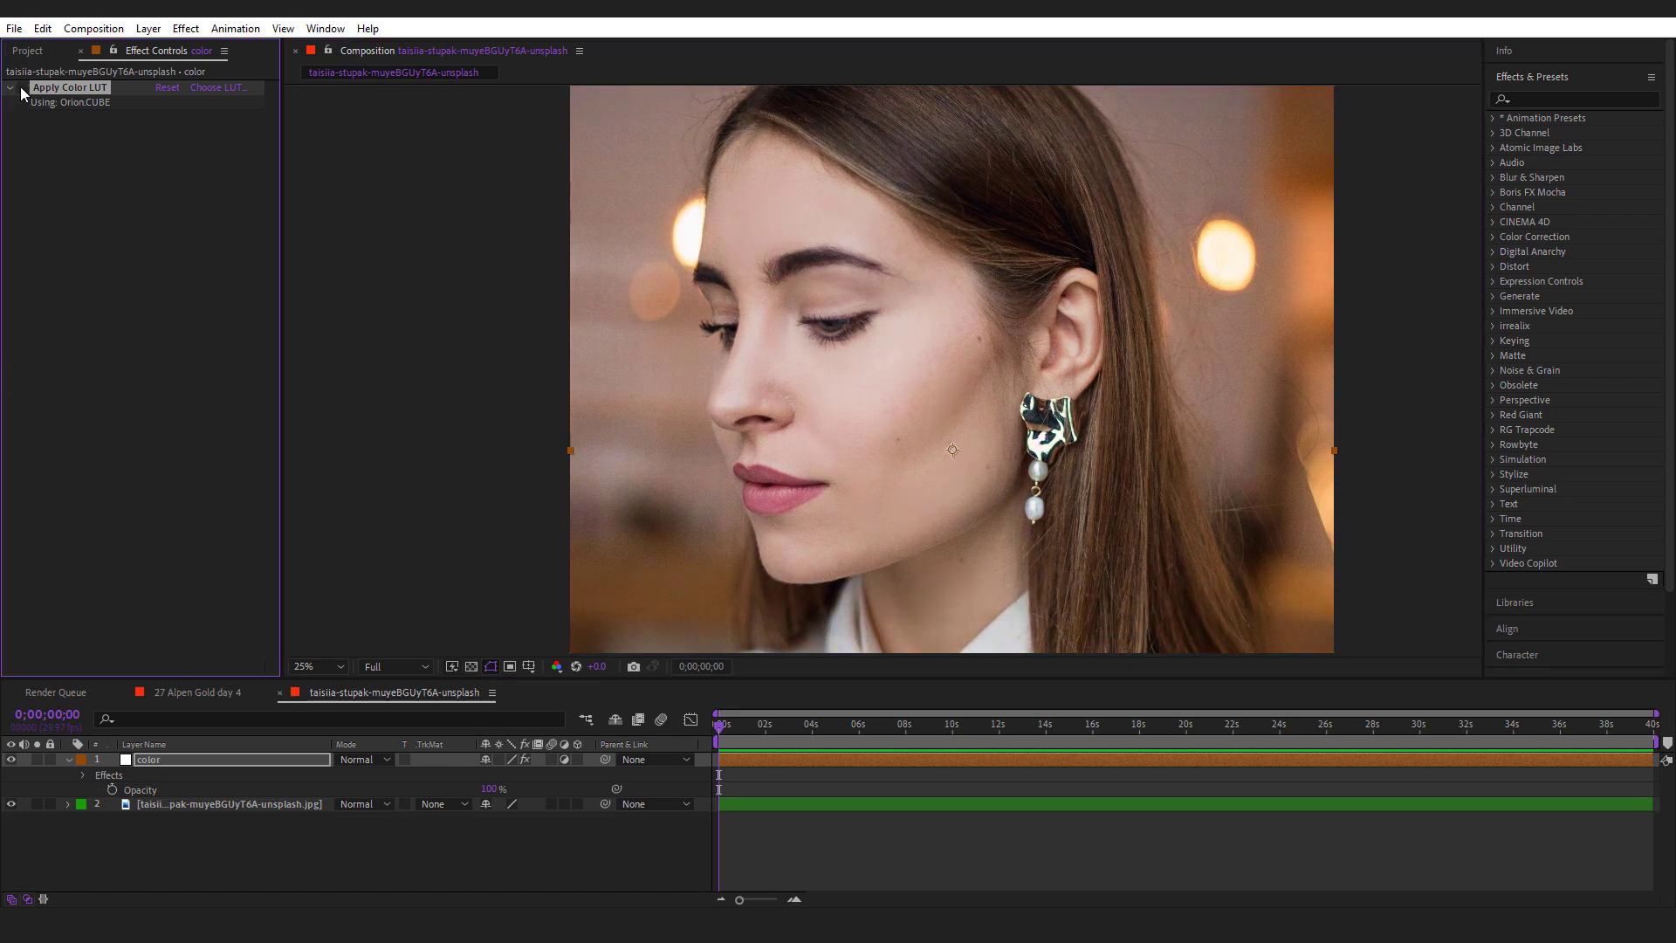
left_click(22, 88)
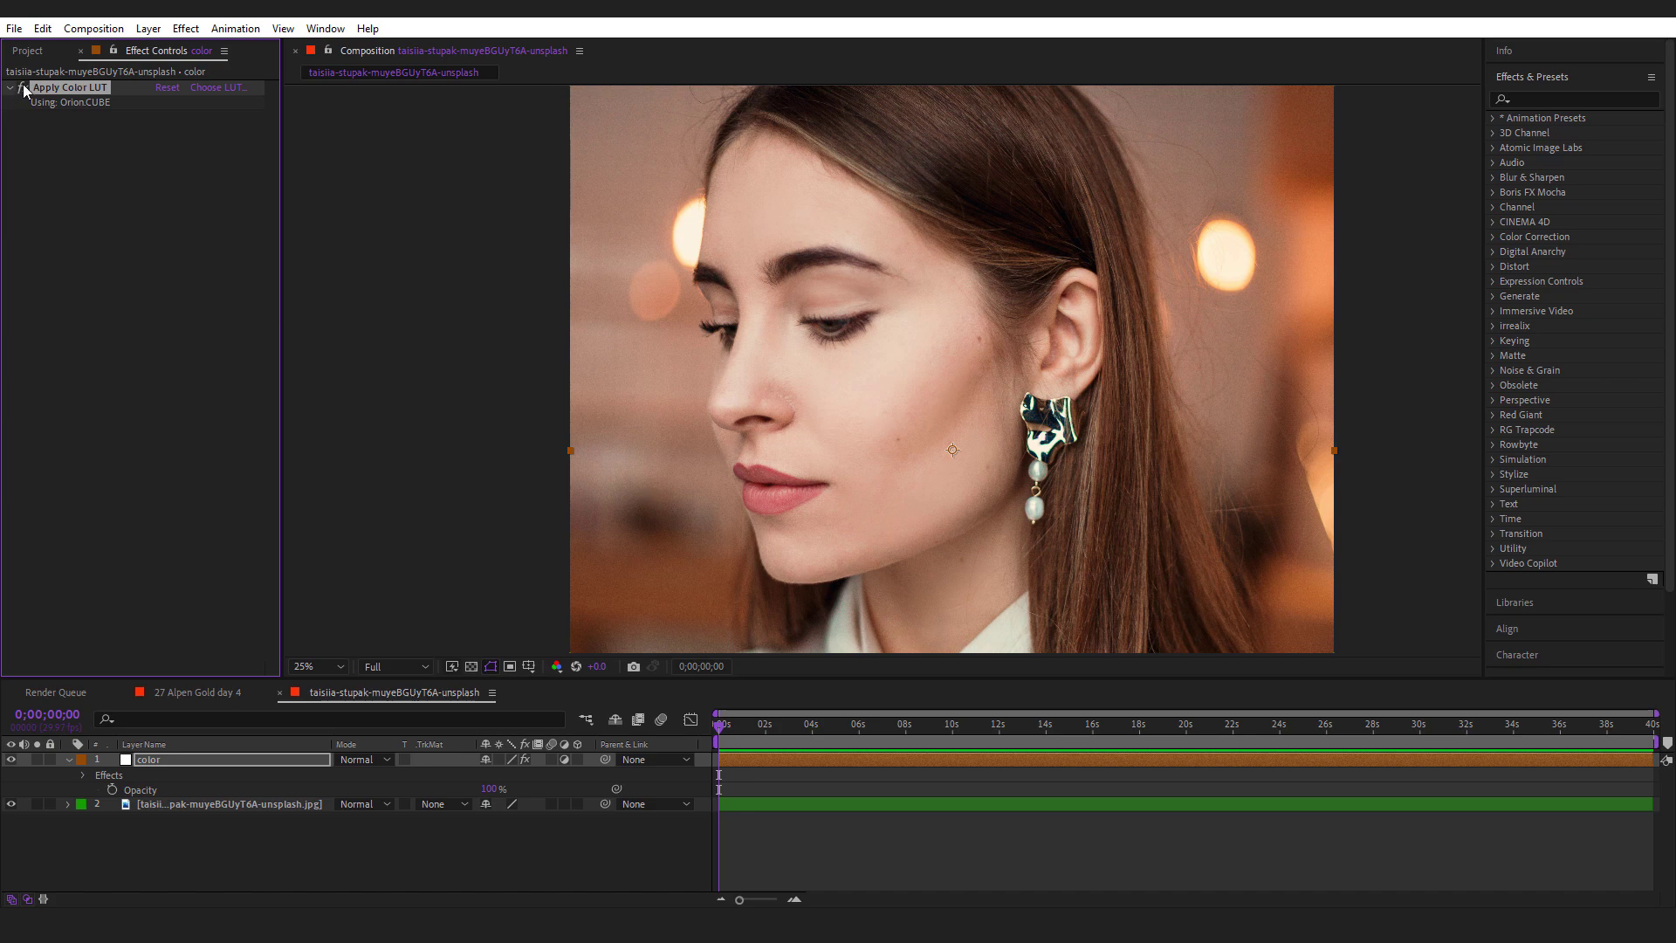
left_click(23, 88)
left_click(23, 88)
- Compare the full portrait once more, then switch to the folder of LUT files
key("comma")
left_click_drag(957, 425, 962, 446)
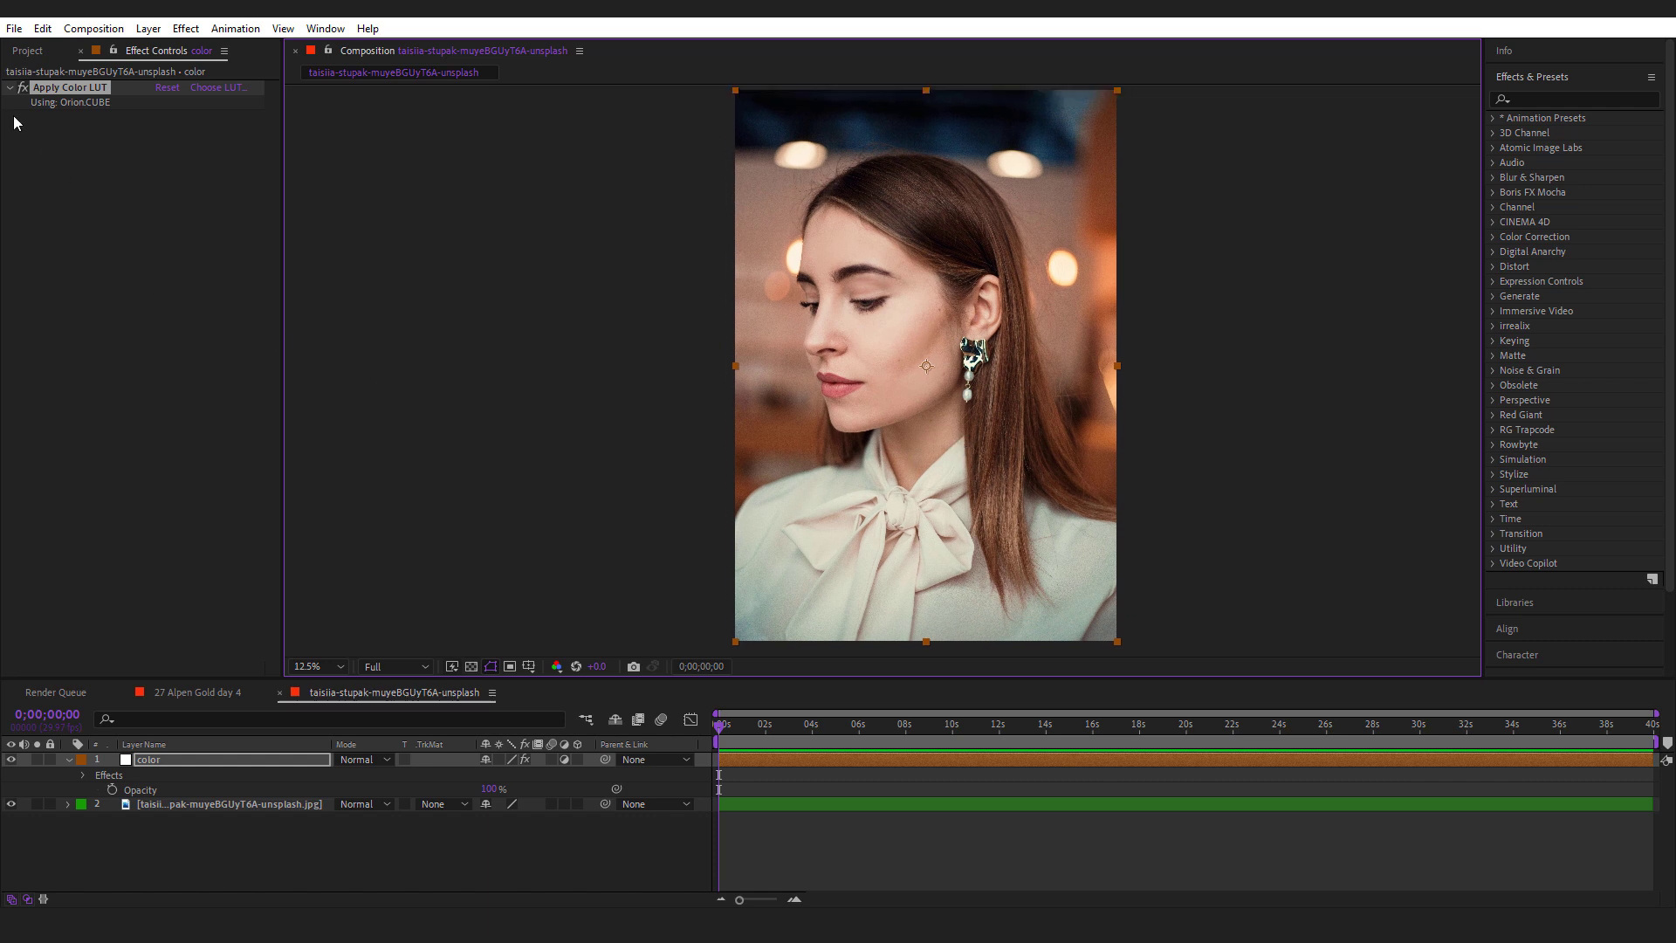
left_click(22, 87)
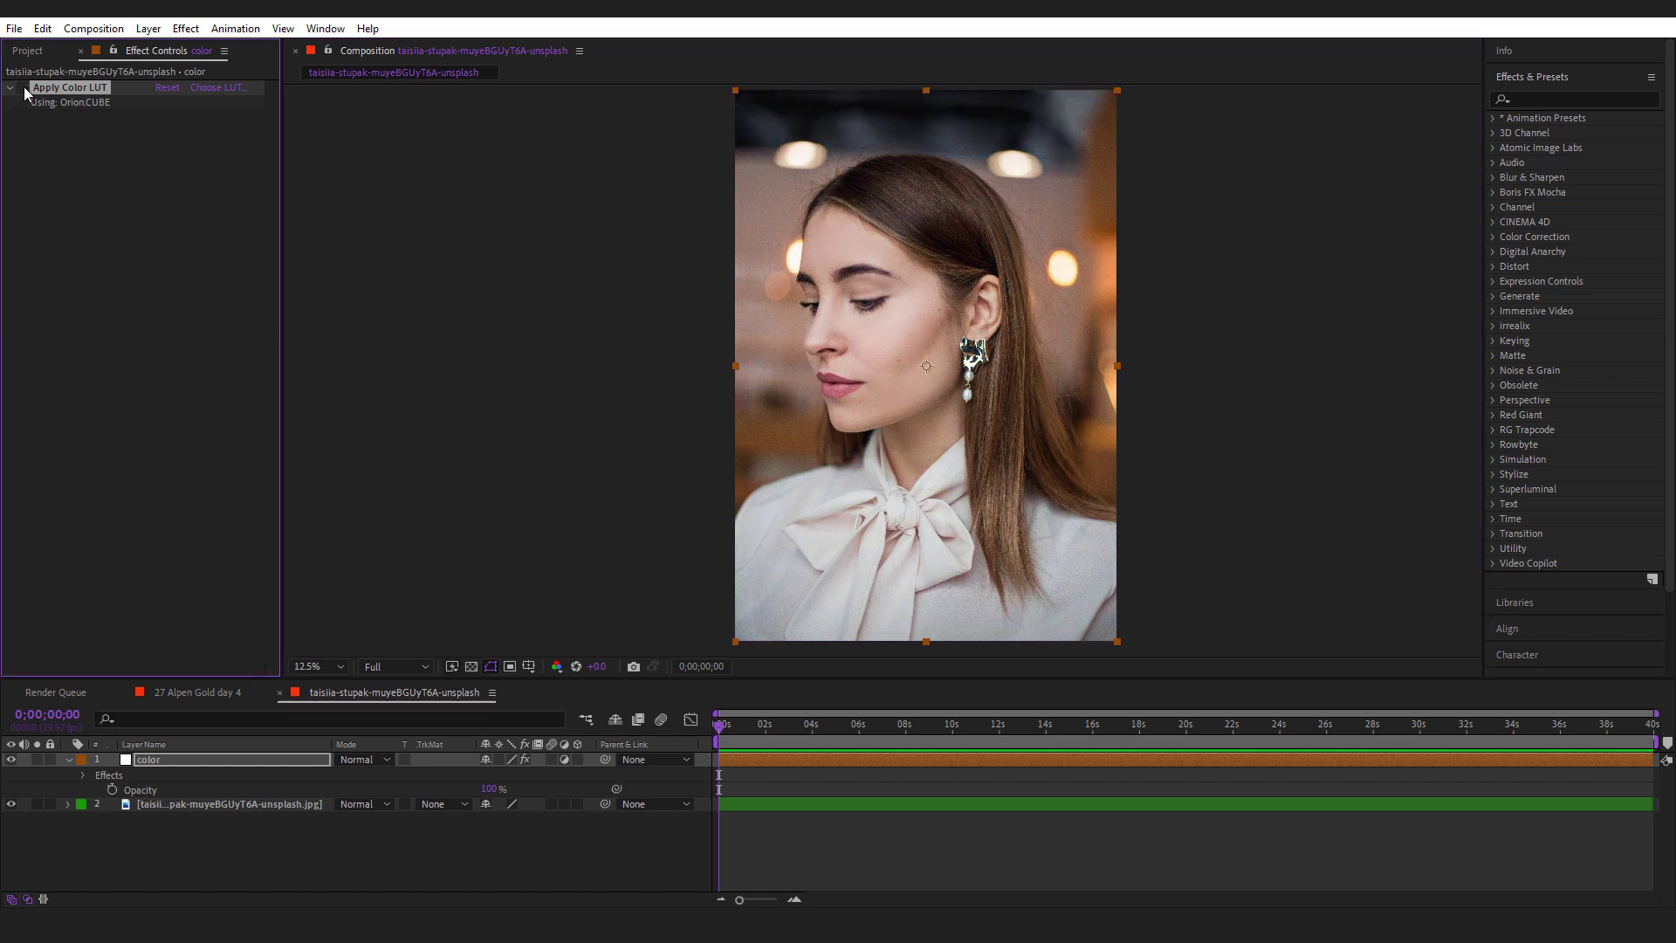
left_click(23, 87)
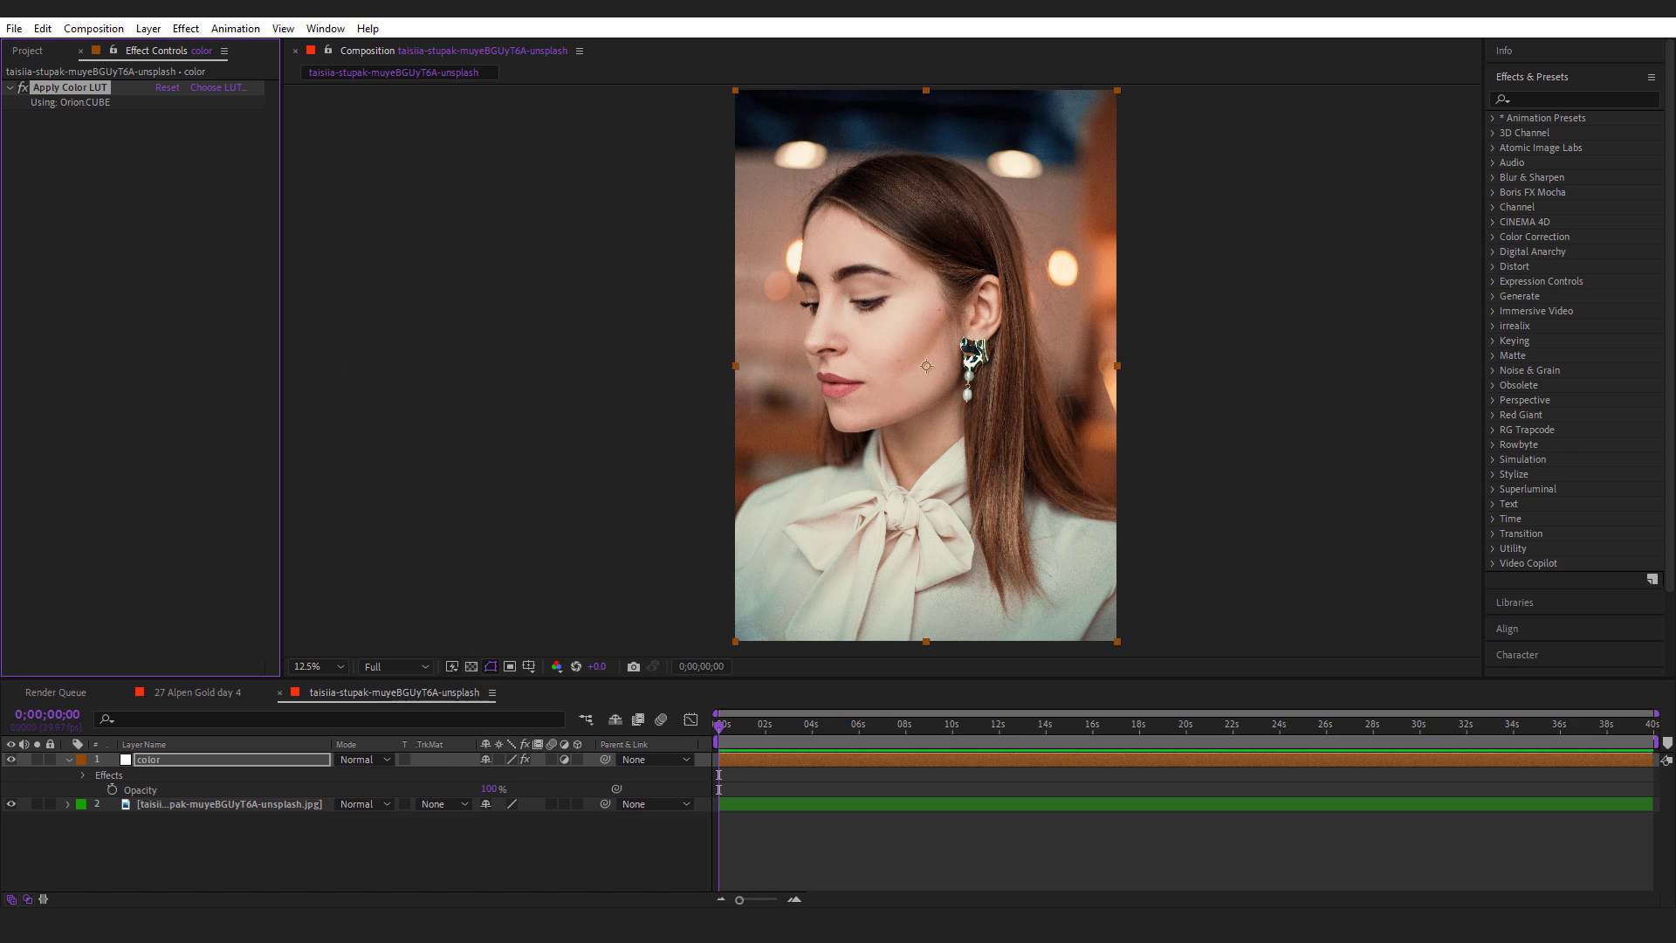
key("alt+Tab")
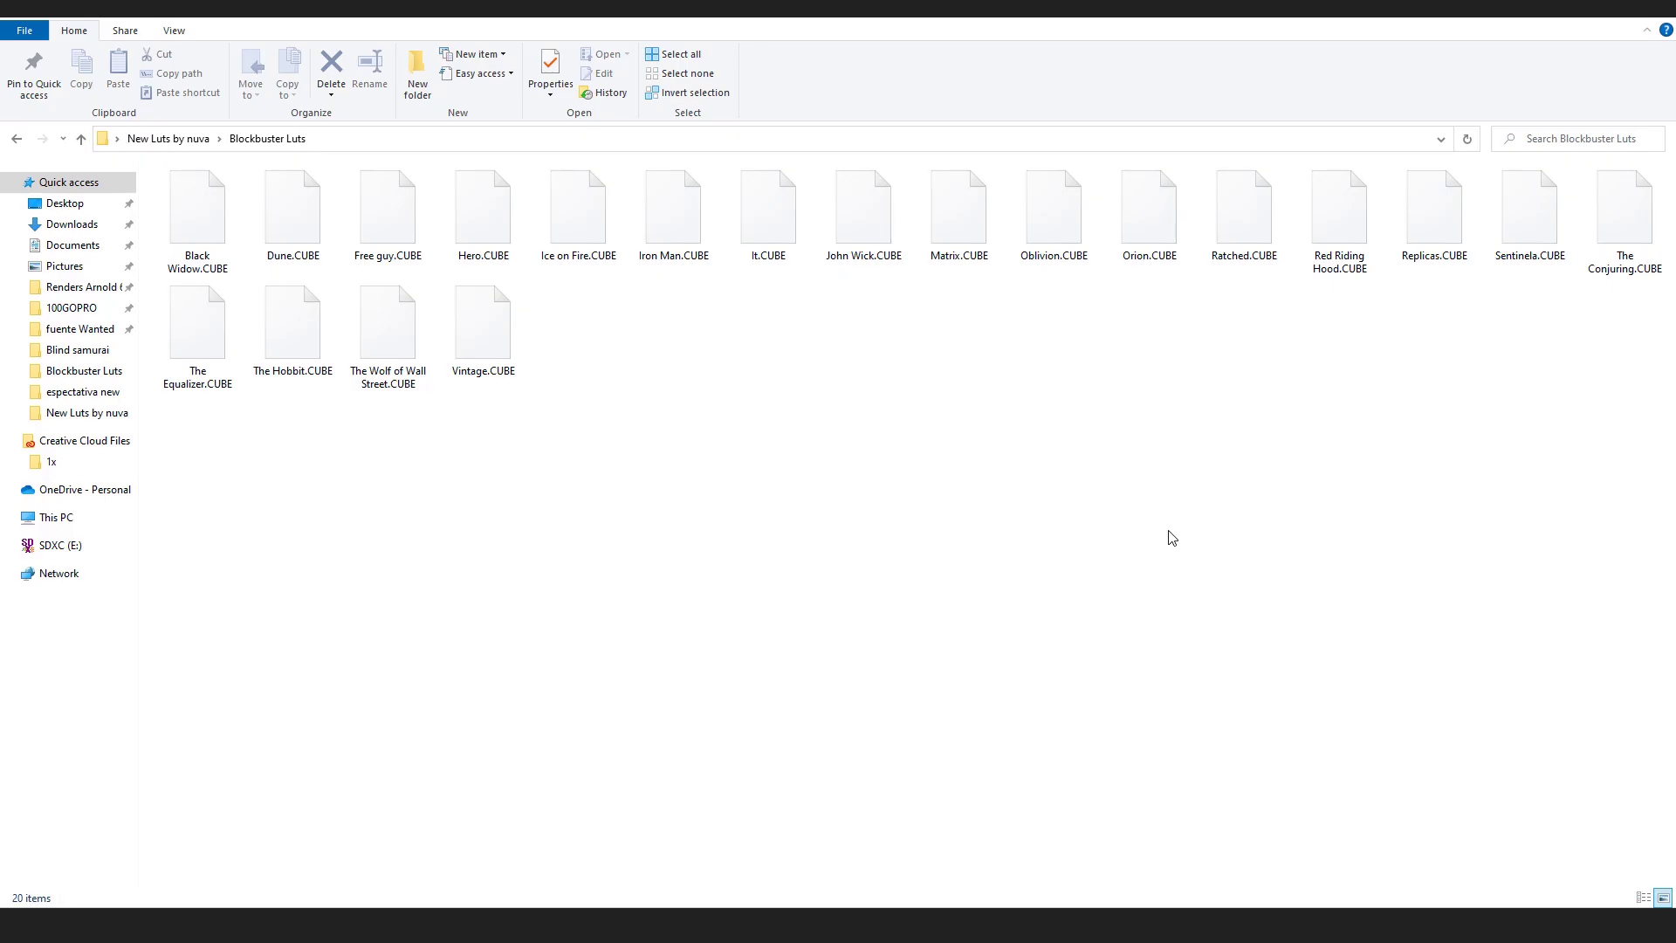